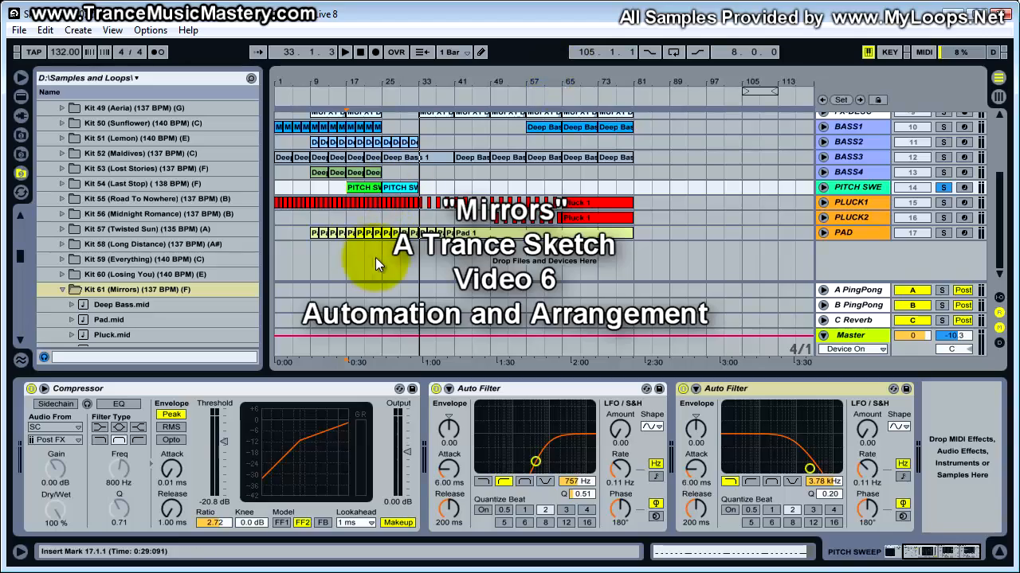
Step: Hide the device view to enlarge the arrangement and select bars 1 to 25 across all tracks
drag(779, 372, 751, 542)
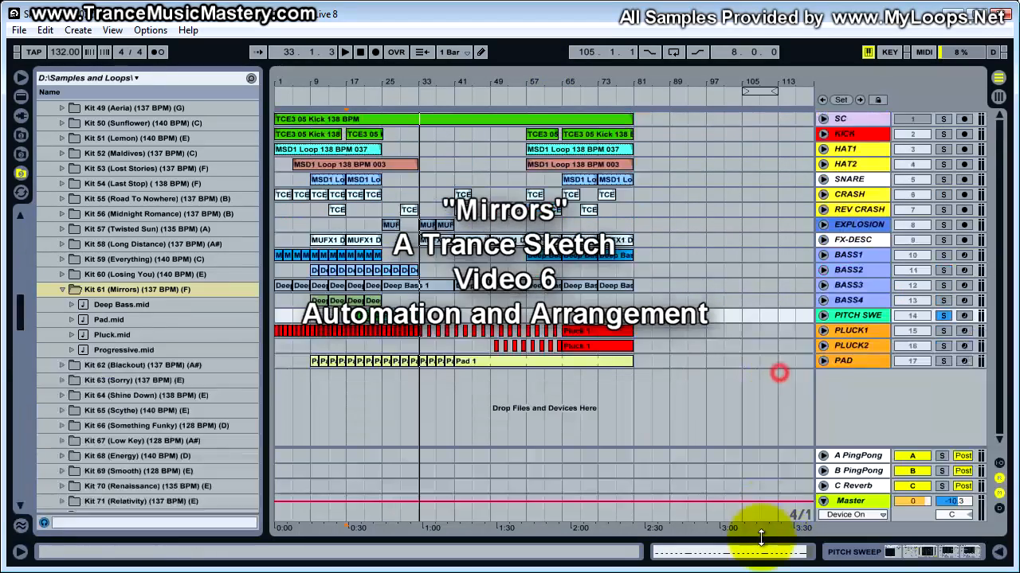
drag(402, 88, 404, 89)
drag(538, 347, 279, 58)
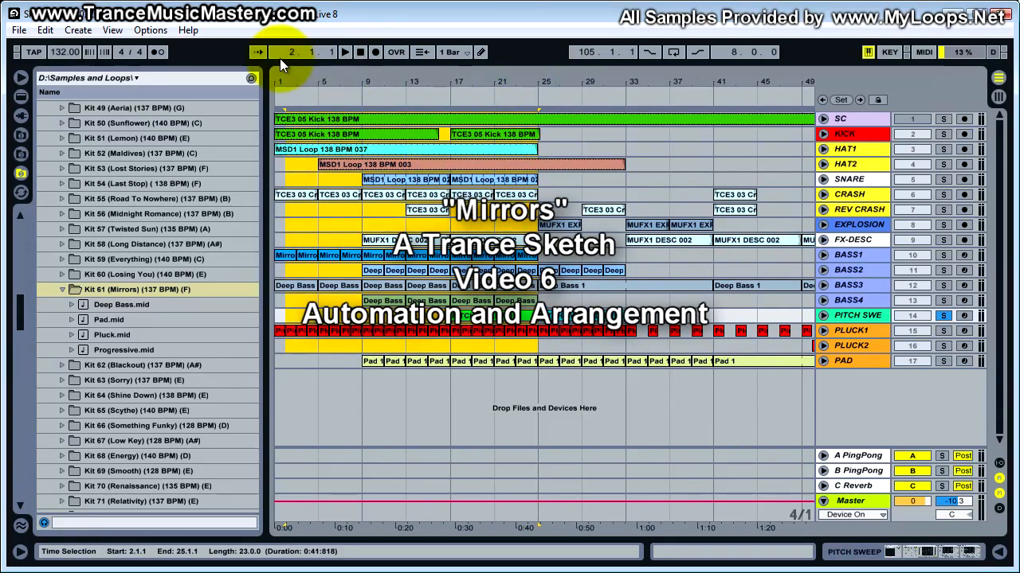
drag(276, 363, 275, 364)
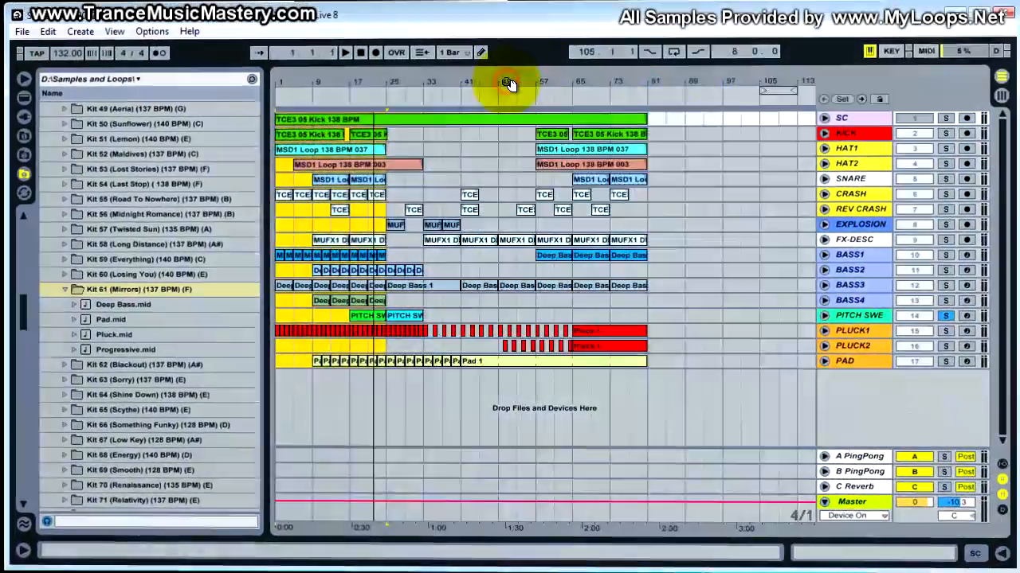
Step: Hide the browser so the whole arrangement fits, and place the insert marker at bar 25 on PLUCK2
drag(510, 83, 512, 86)
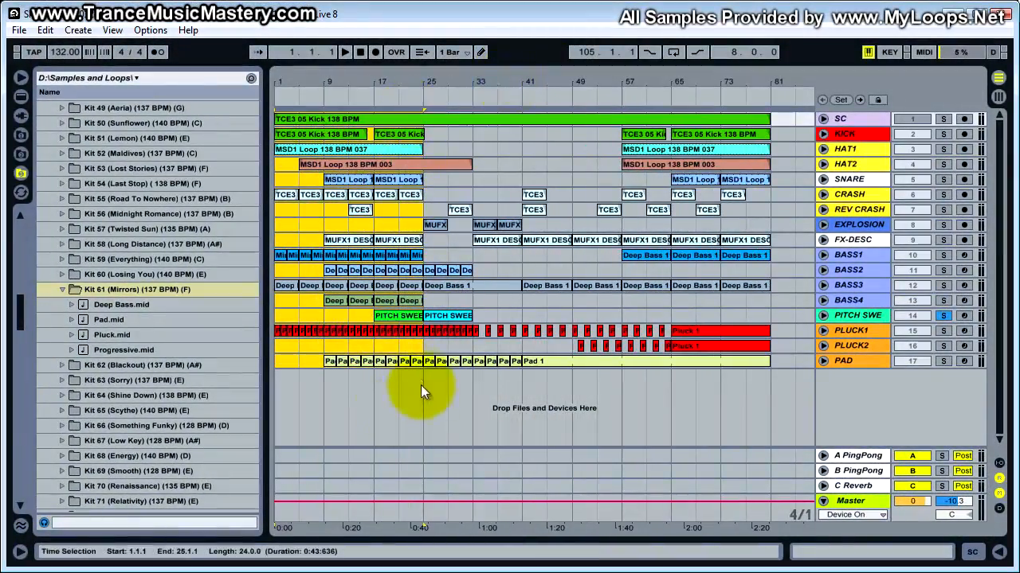
click(21, 78)
drag(89, 82, 96, 87)
click(267, 349)
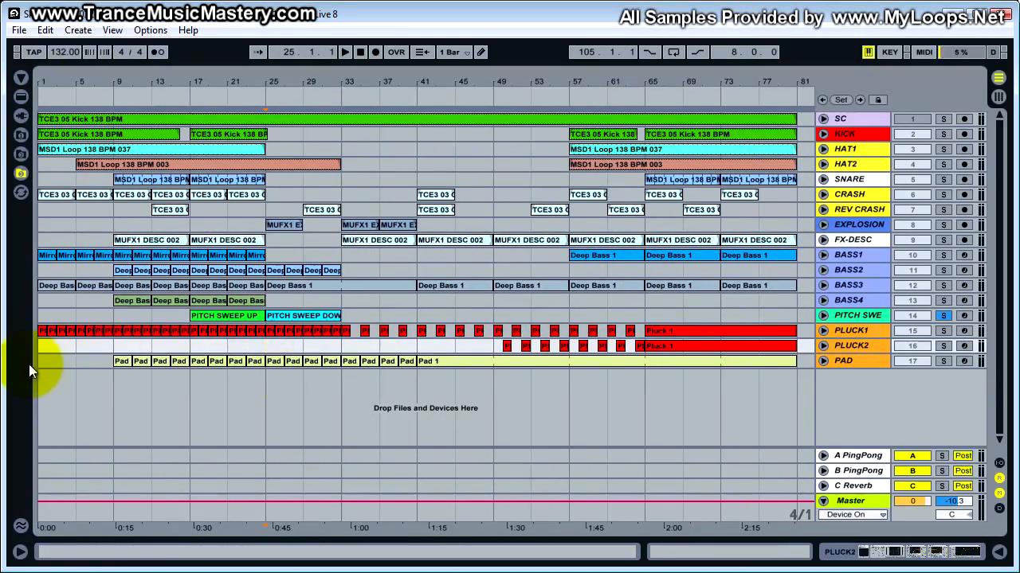
Step: Highlight the sections at bars 1 to 25, 25 to 57 and 25 to 33 across the tracks
drag(41, 223, 268, 62)
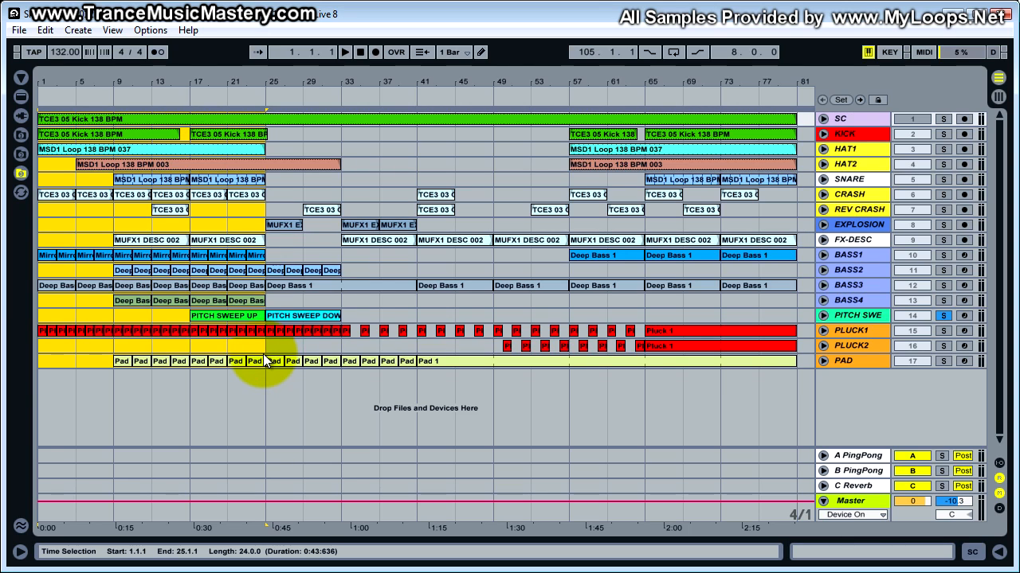
drag(41, 362, 568, 112)
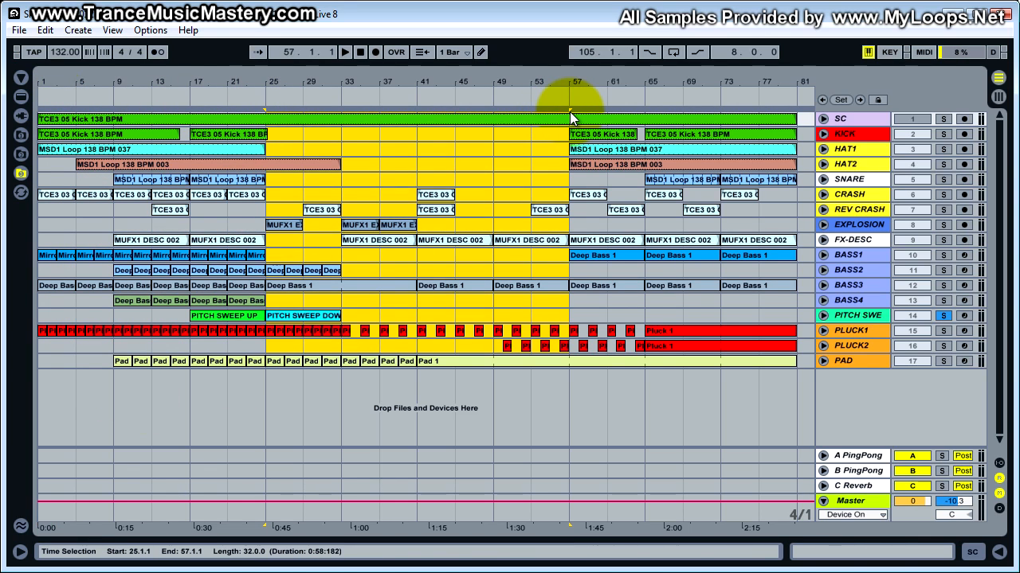
click(279, 131)
drag(279, 131, 342, 371)
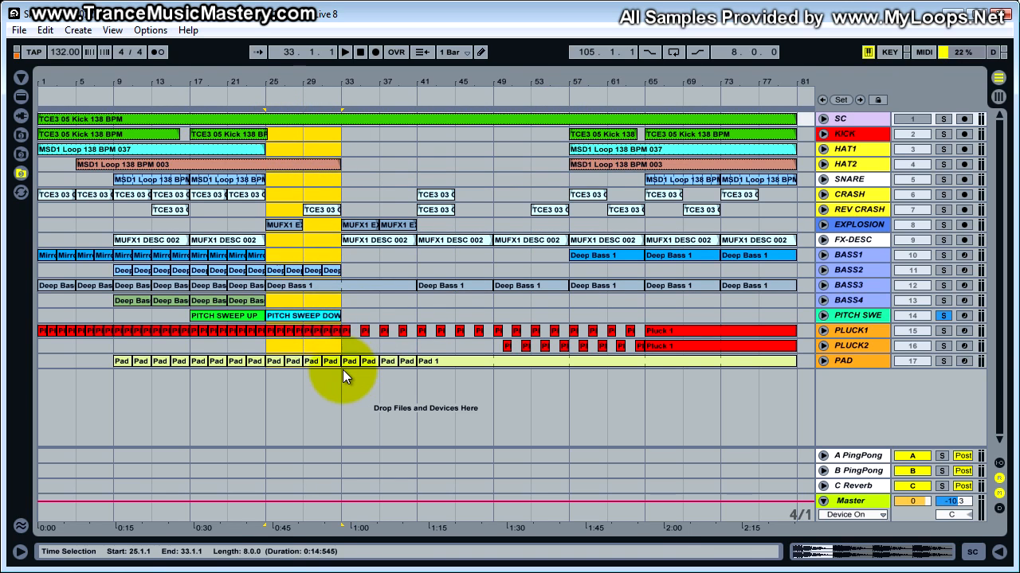
click(337, 325)
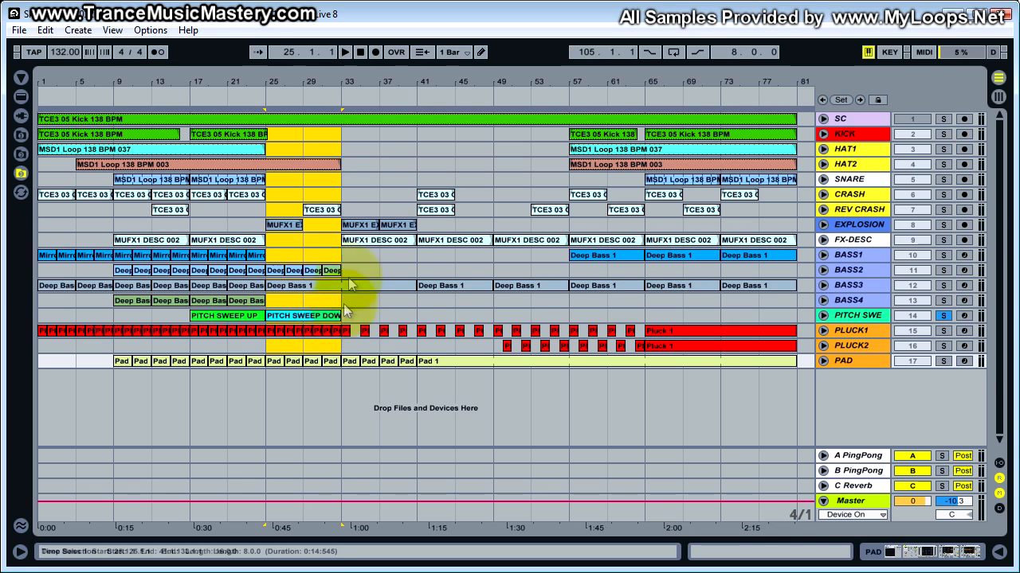
Step: Solo PLUCK1 in place of the pitch sweep track and play the section from bar 33 to 41
click(348, 132)
drag(347, 132, 410, 349)
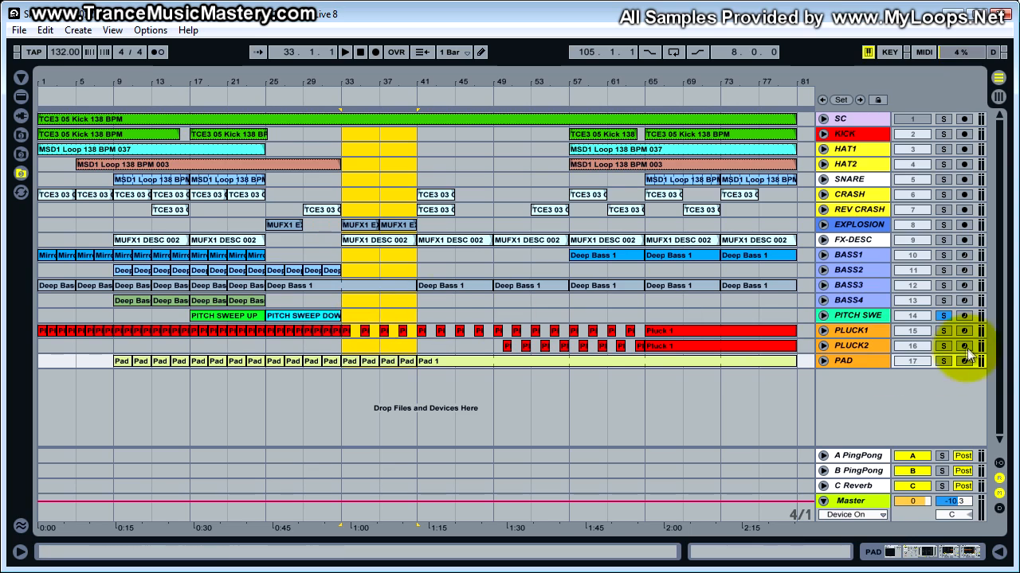
click(947, 315)
click(942, 332)
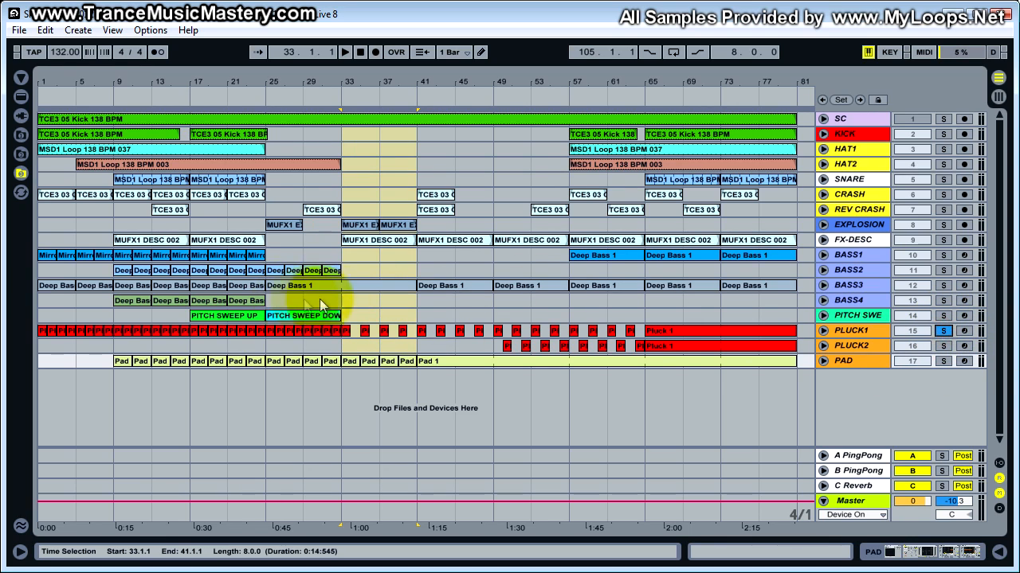
click(348, 303)
key(space)
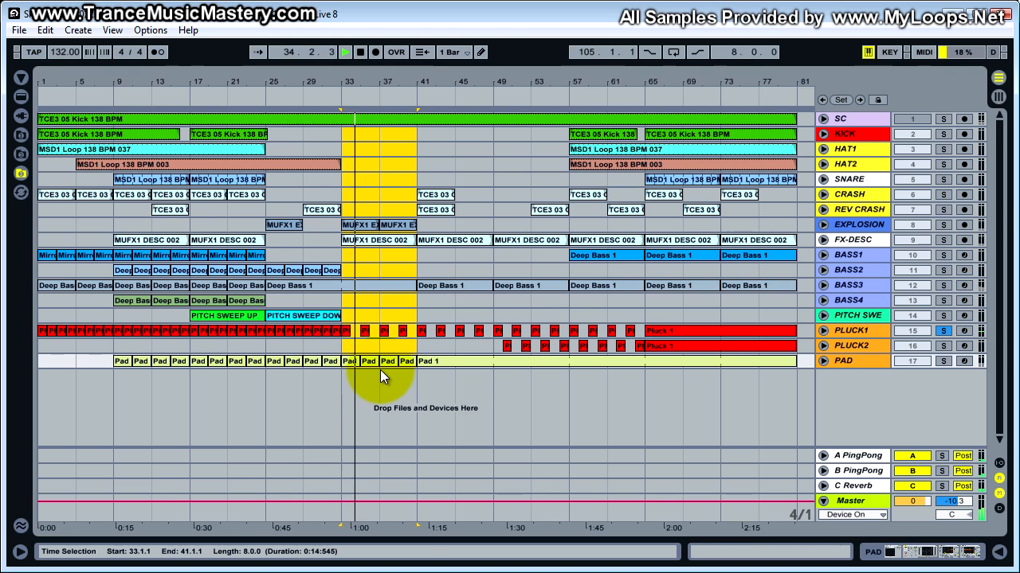
Step: Stop playback and unsolo PLUCK1, placing the insert marker at bar 33 on the KICK track
key(space)
click(945, 333)
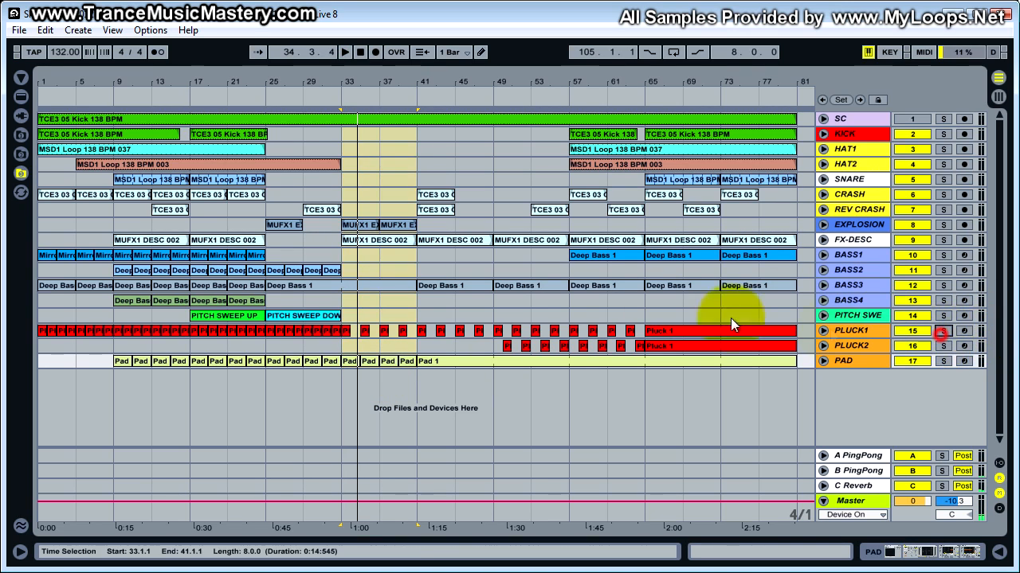
click(345, 303)
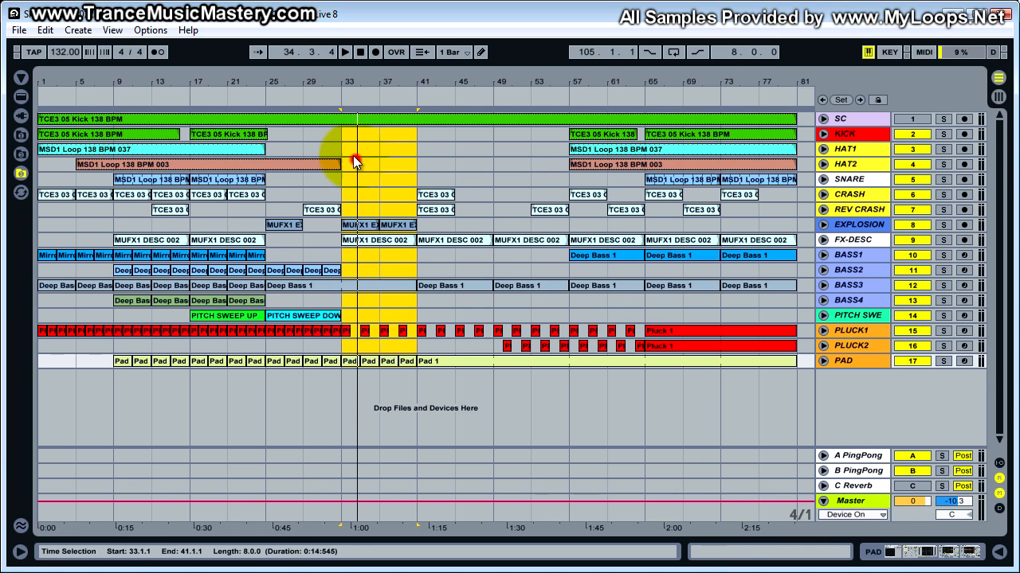
click(345, 137)
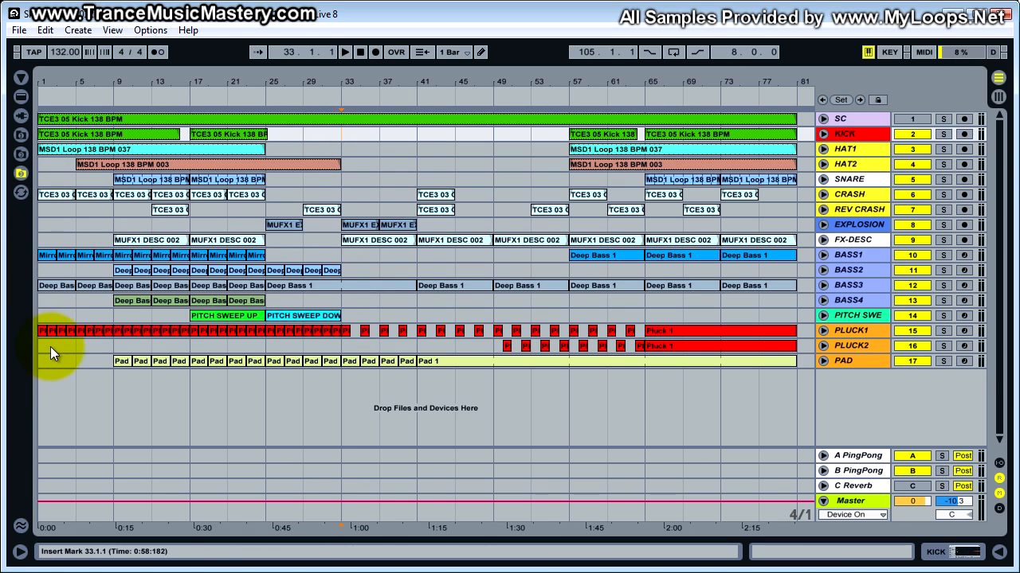
Step: Select bars 1 to 17 on all tracks and play them, toggling the C Reverb return during playback
drag(40, 361, 191, 82)
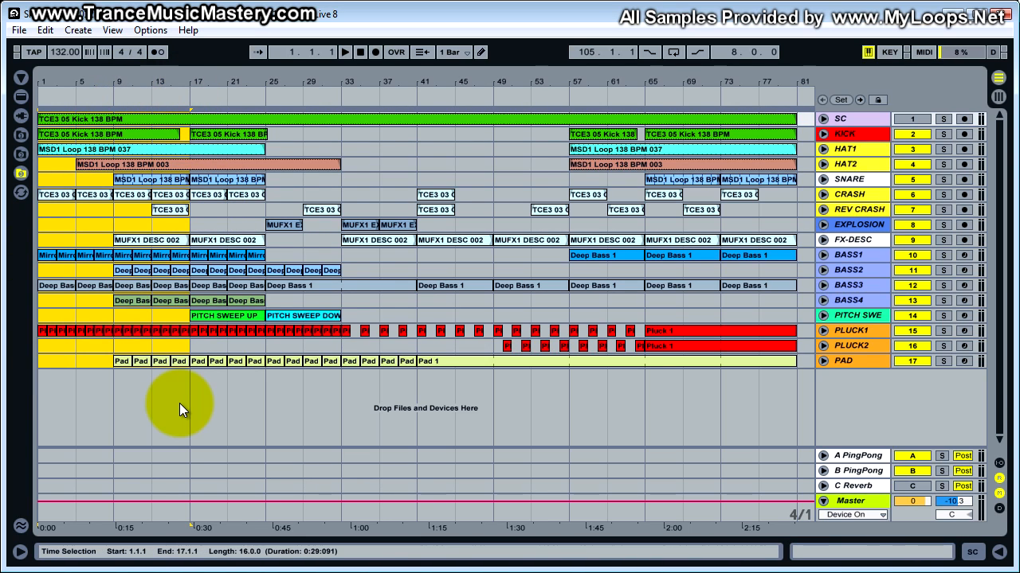
key(space)
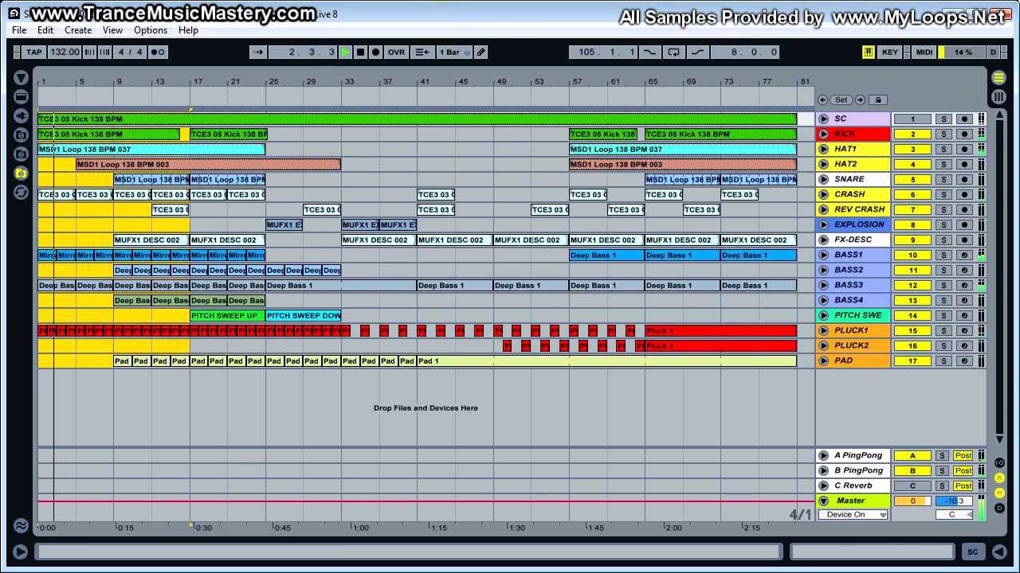
click(907, 486)
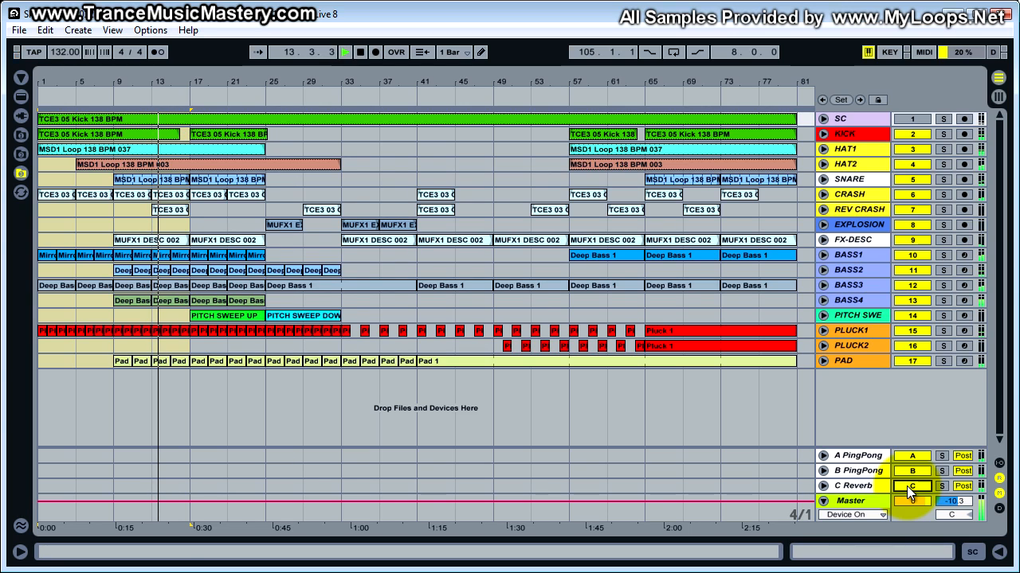
Step: Play the one-bar gap in the KICK track from bar 16 up to bar 17
click(81, 72)
drag(81, 72, 85, 72)
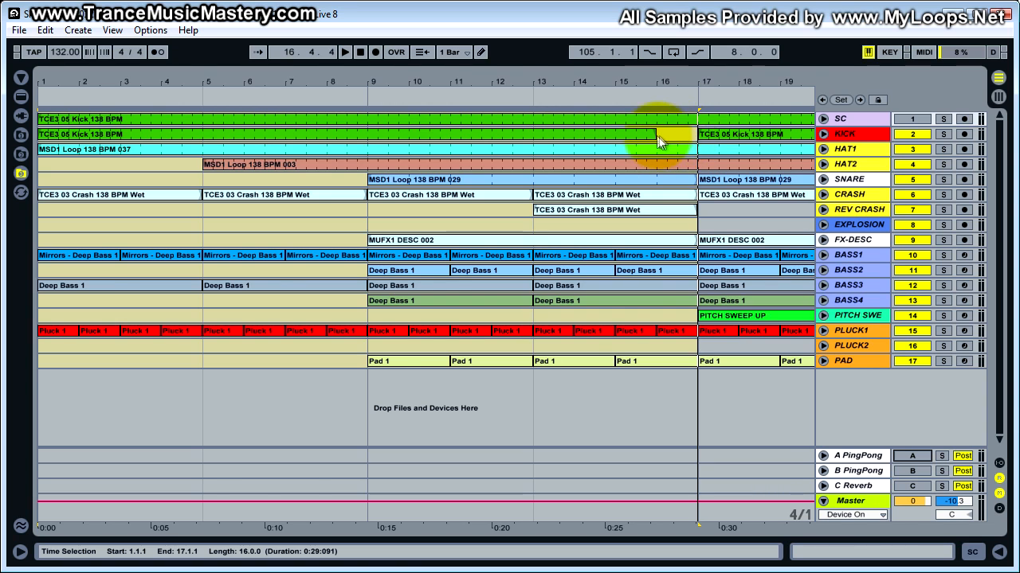
drag(661, 86, 616, 136)
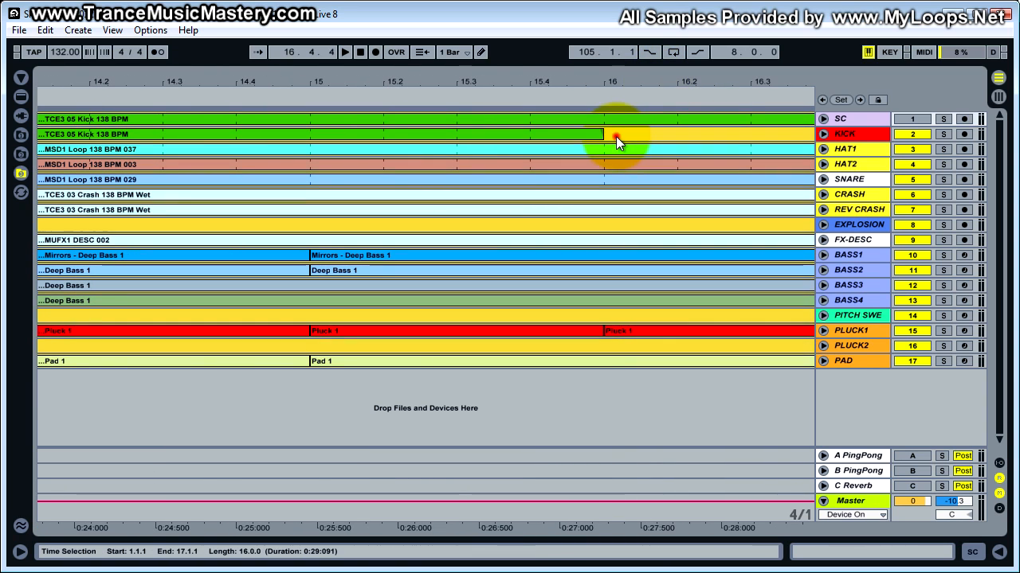
drag(637, 90, 642, 87)
click(610, 227)
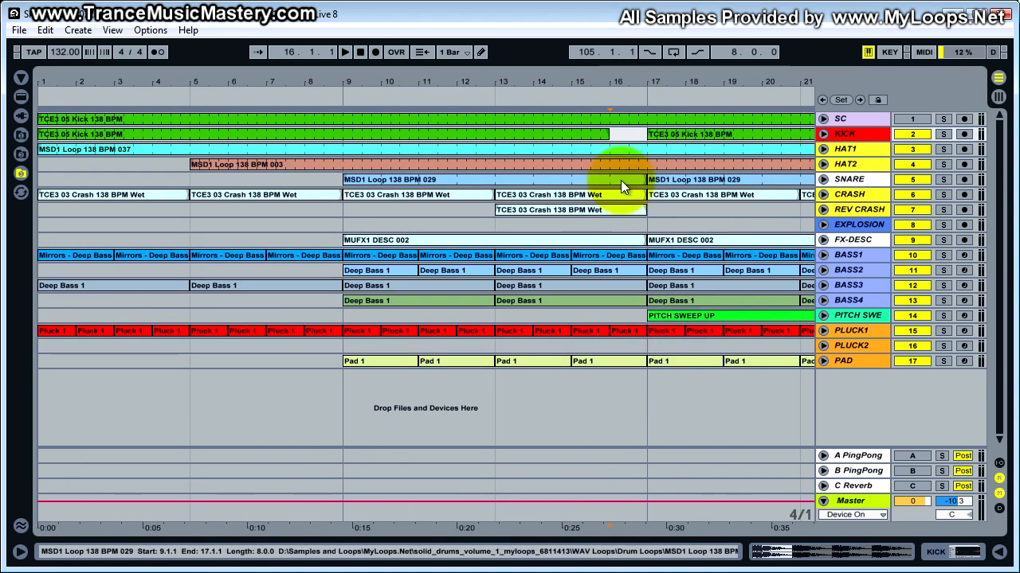
key(space)
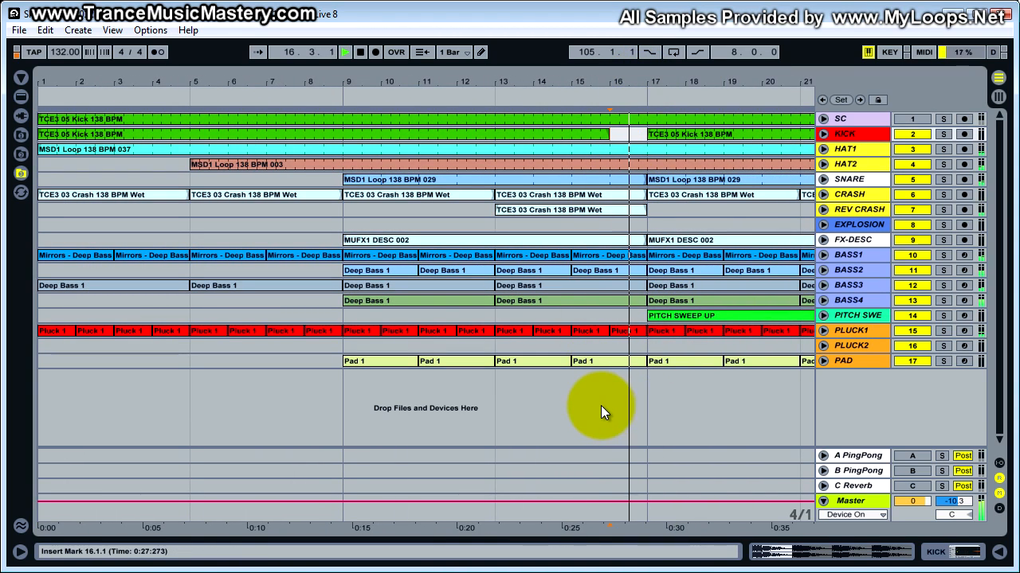
key(space)
click(659, 145)
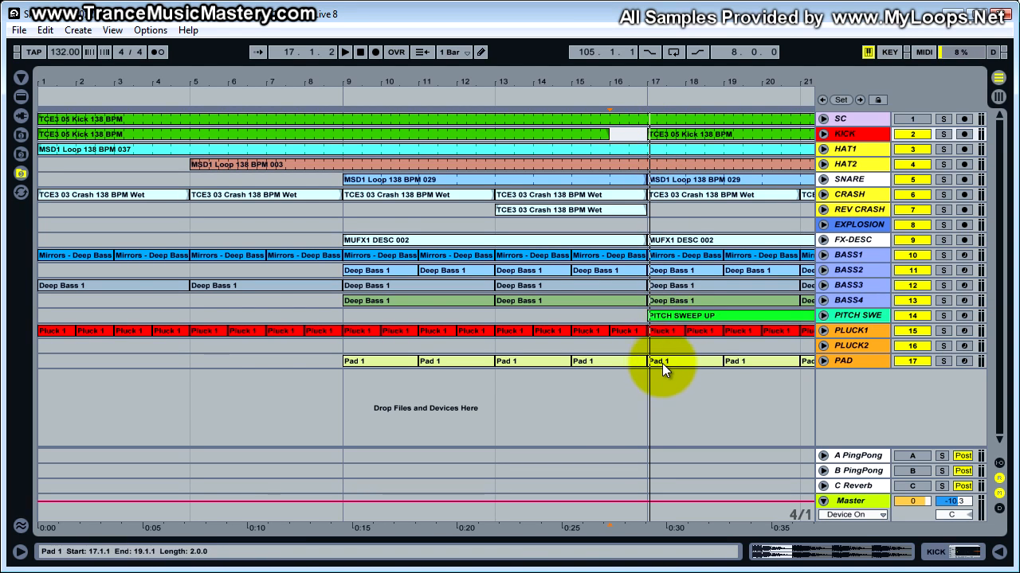
Step: Examine the layering of the BASS1 to BASS4 tracks in the opening bars and from bar 9
drag(612, 86, 616, 86)
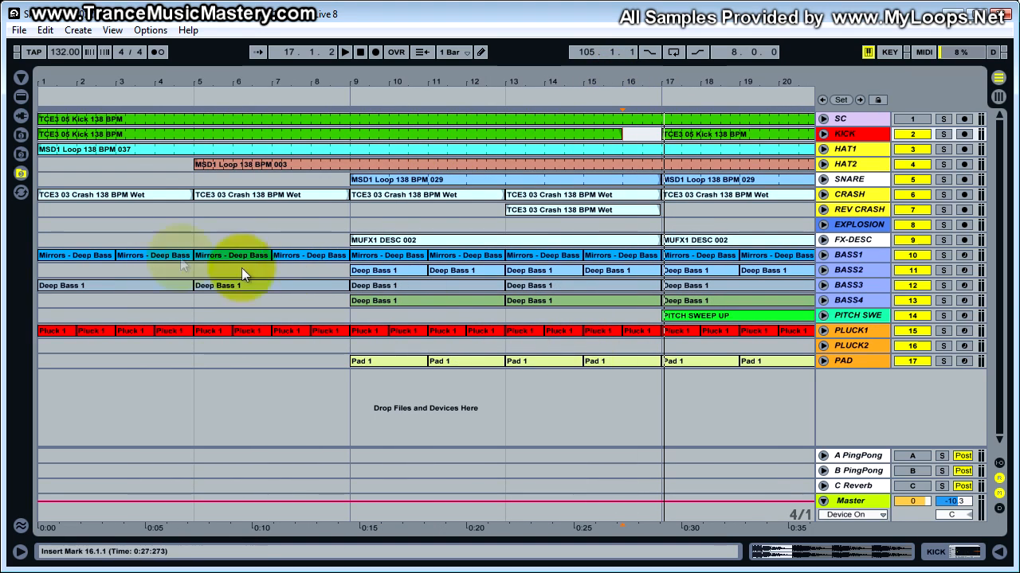
click(52, 300)
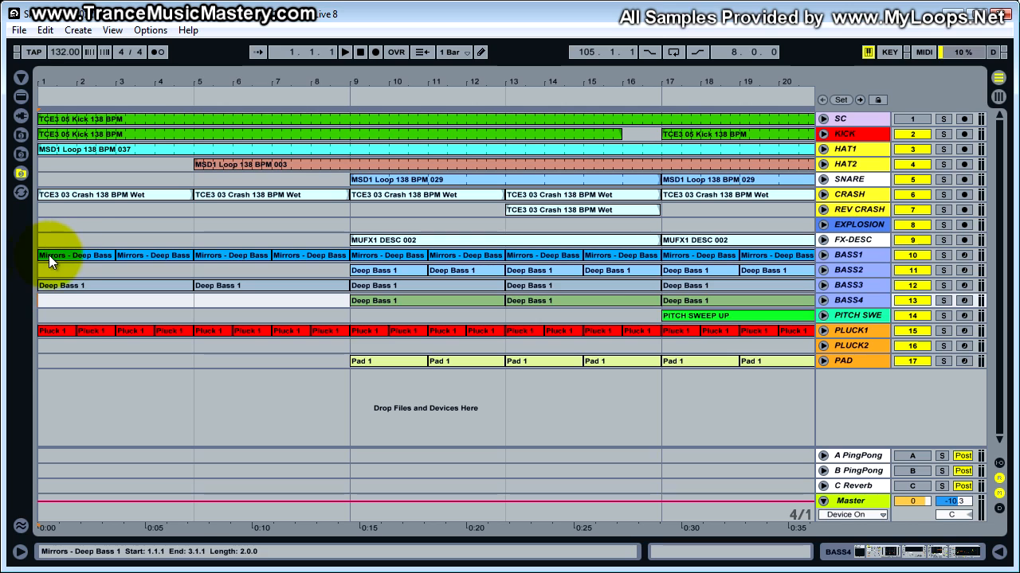
click(863, 255)
click(869, 285)
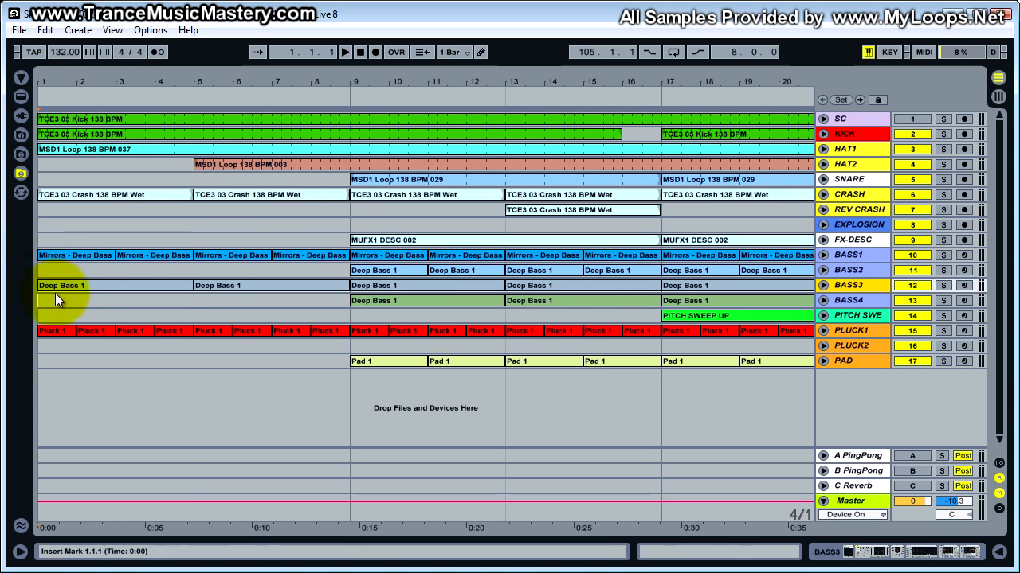
drag(49, 271, 205, 272)
click(59, 257)
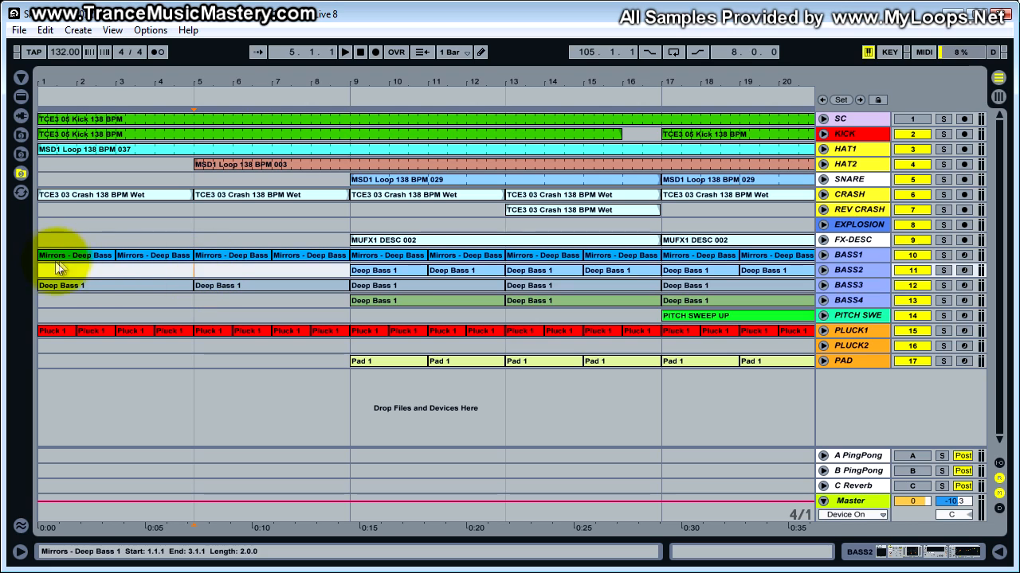
click(341, 255)
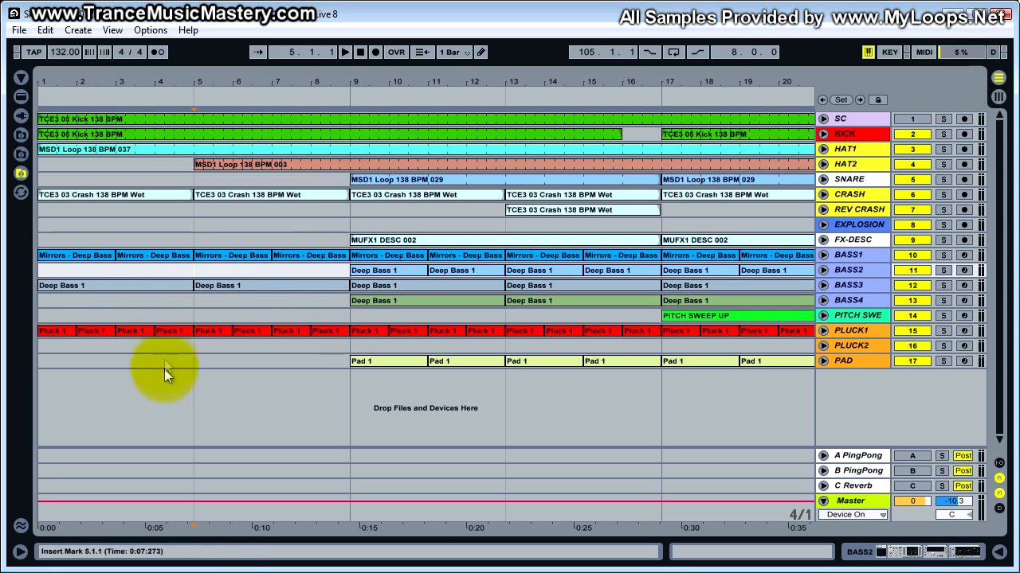
click(377, 268)
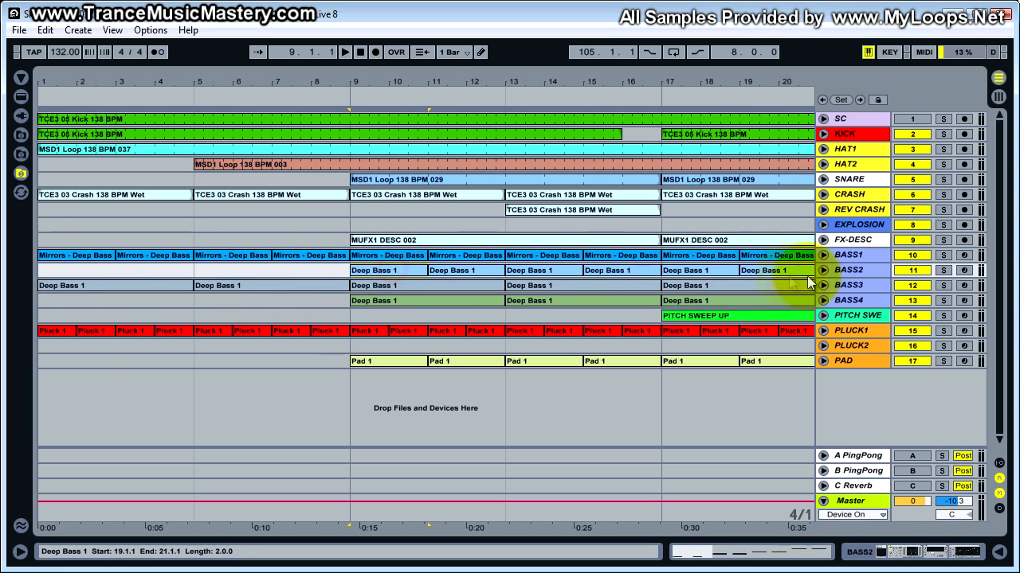
click(867, 296)
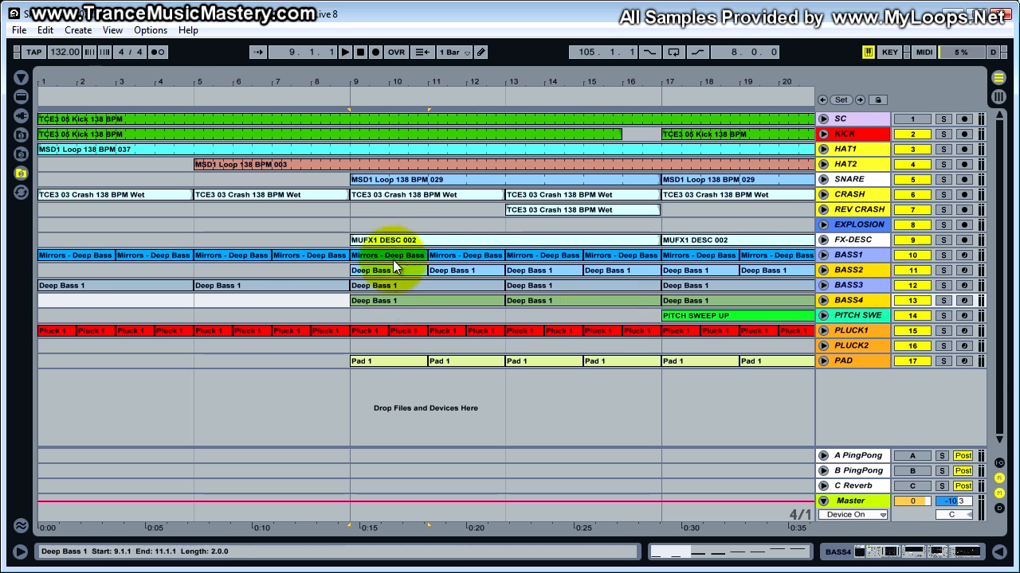
Step: Inspect the notes of the Pad 1 clip at bar 9 in an enlarged note editor, selecting its F3 note, and close the editor
click(356, 363)
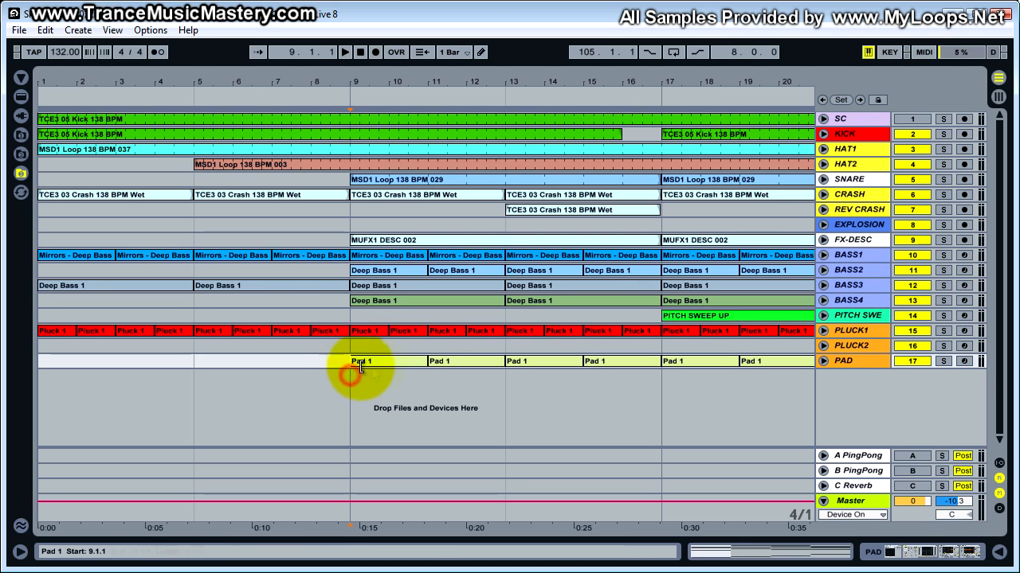
double_click(407, 364)
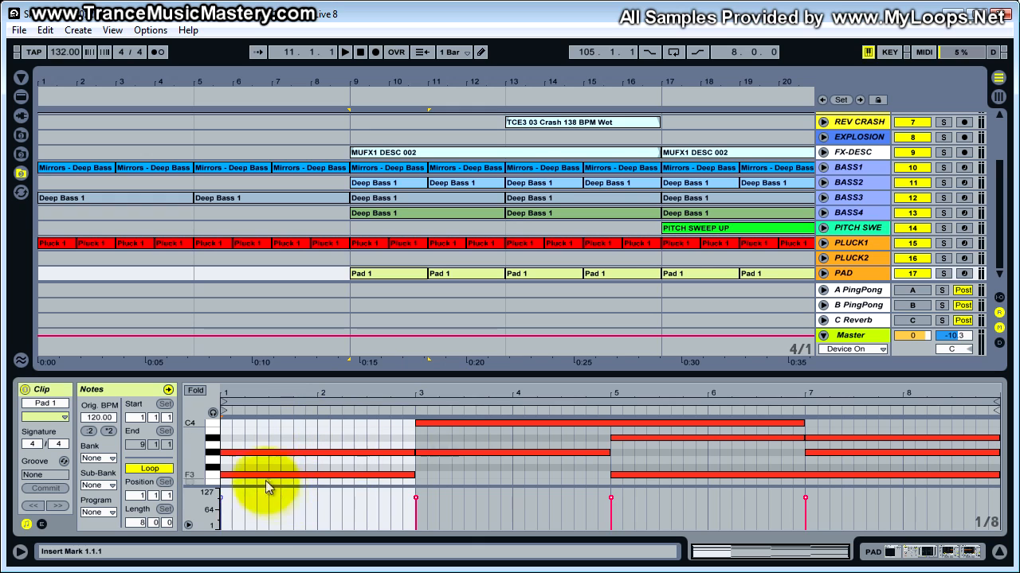
drag(331, 376, 337, 237)
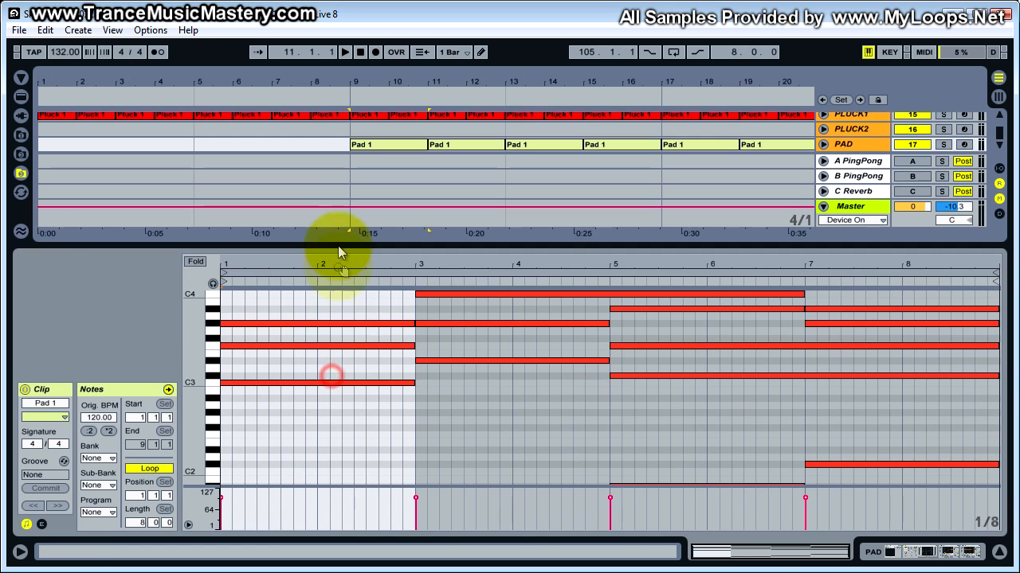
click(279, 367)
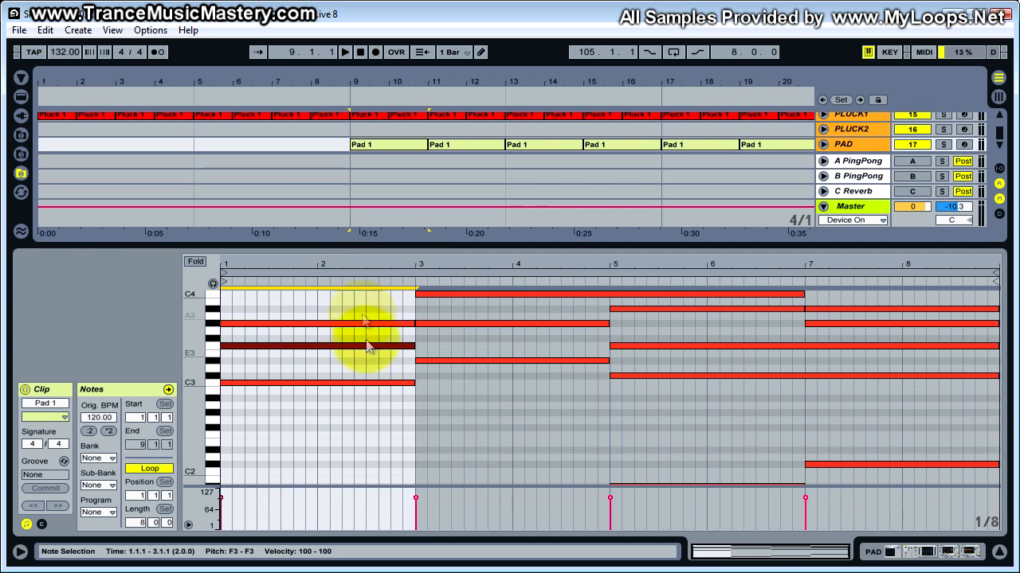
key(ctrl+alt+l)
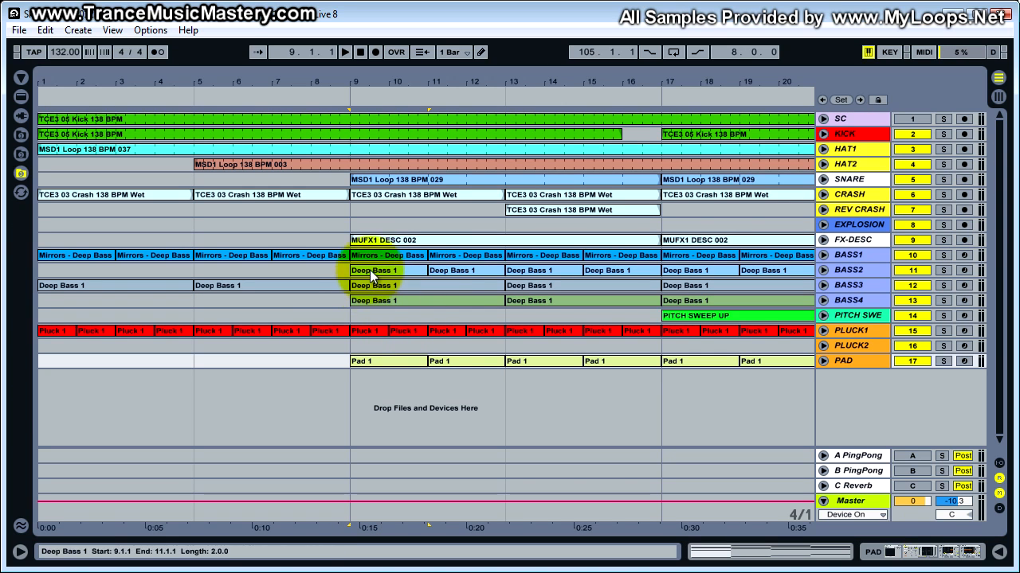
Step: Examine the gaps before the reversed crash at bar 13 on the REV CRASH track, and select bars 1 to 17 on all tracks
click(45, 315)
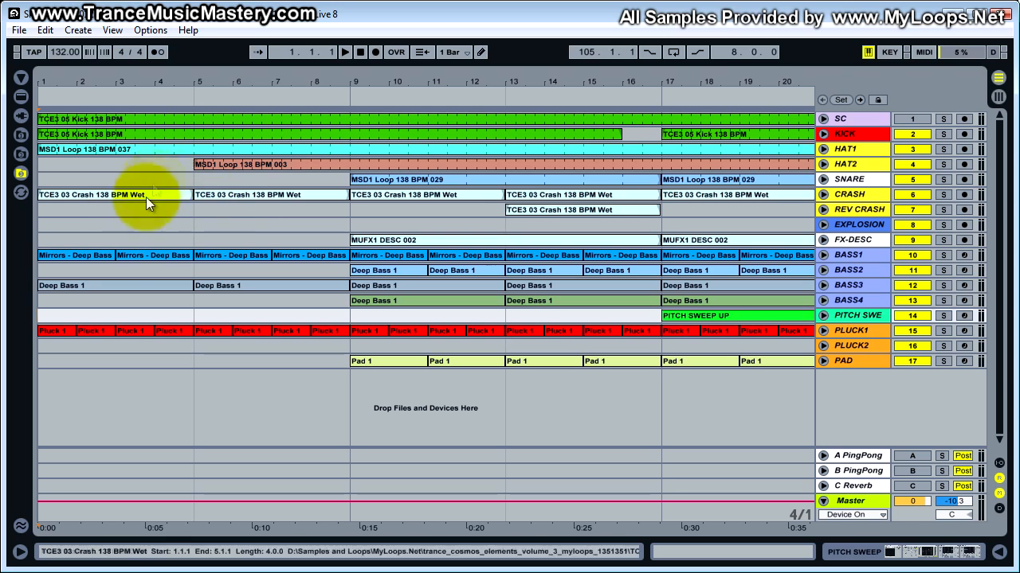
drag(39, 211, 335, 211)
drag(353, 211, 505, 212)
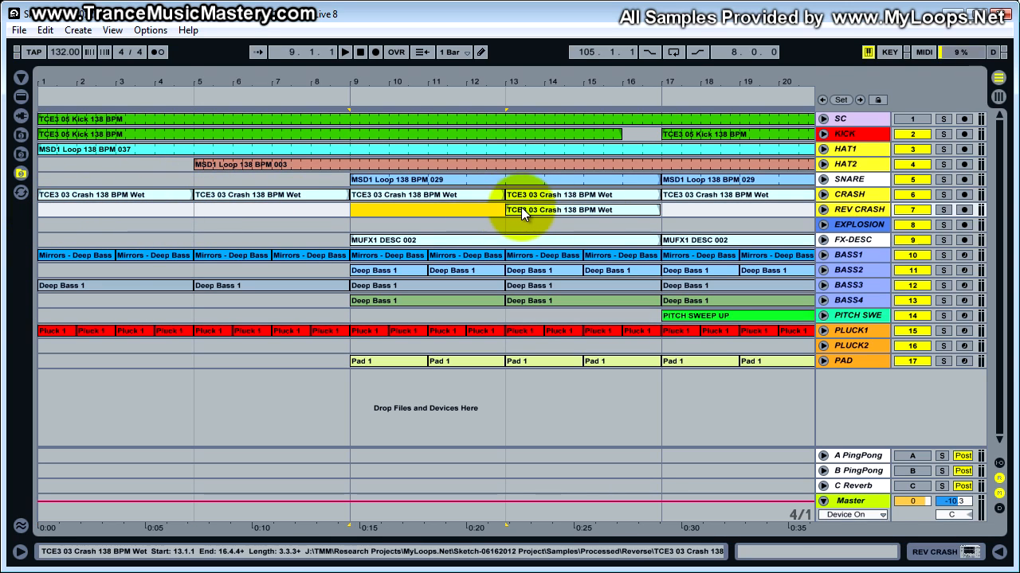
click(522, 207)
drag(666, 87, 666, 81)
drag(389, 435, 36, 73)
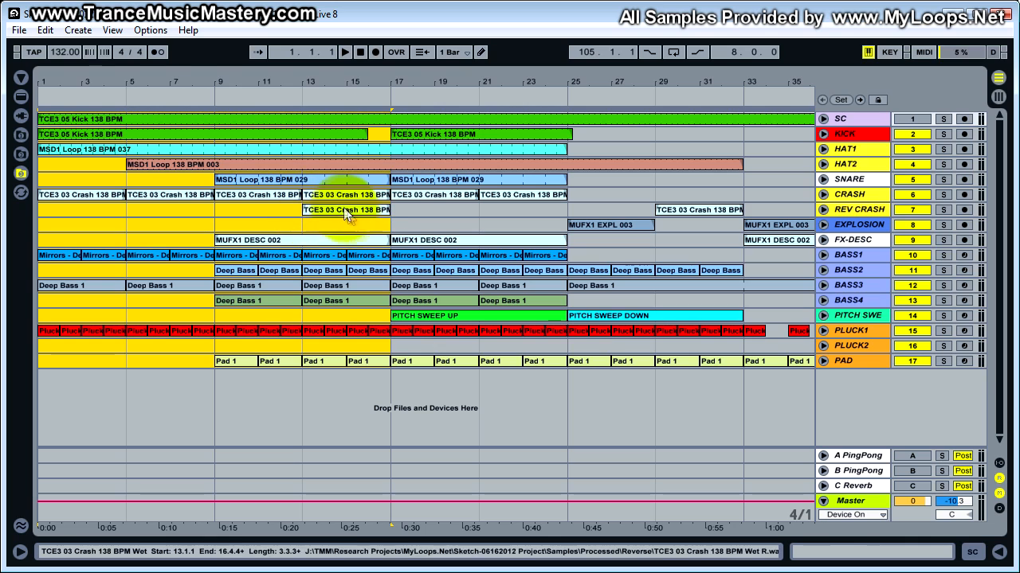
Step: Select bars 17 to 33 across all tracks, from SC down to the pluck tracks
click(395, 223)
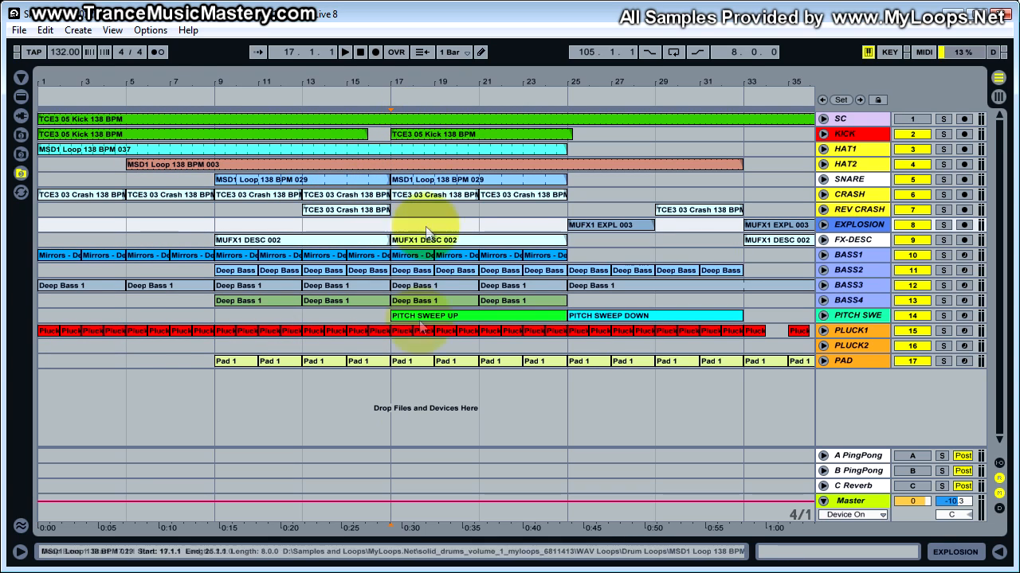
drag(392, 345, 742, 99)
drag(673, 78, 660, 85)
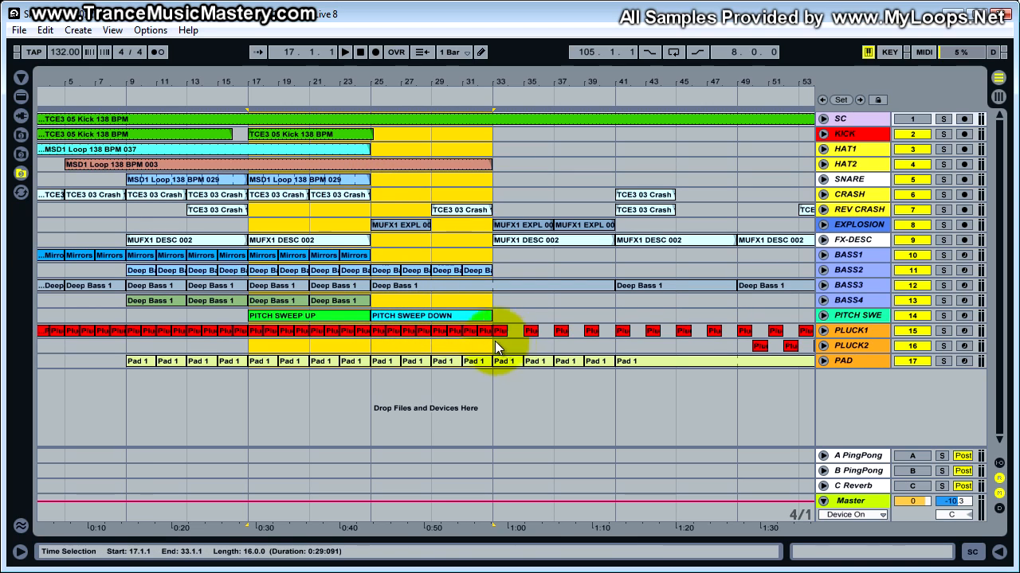
drag(309, 85, 311, 144)
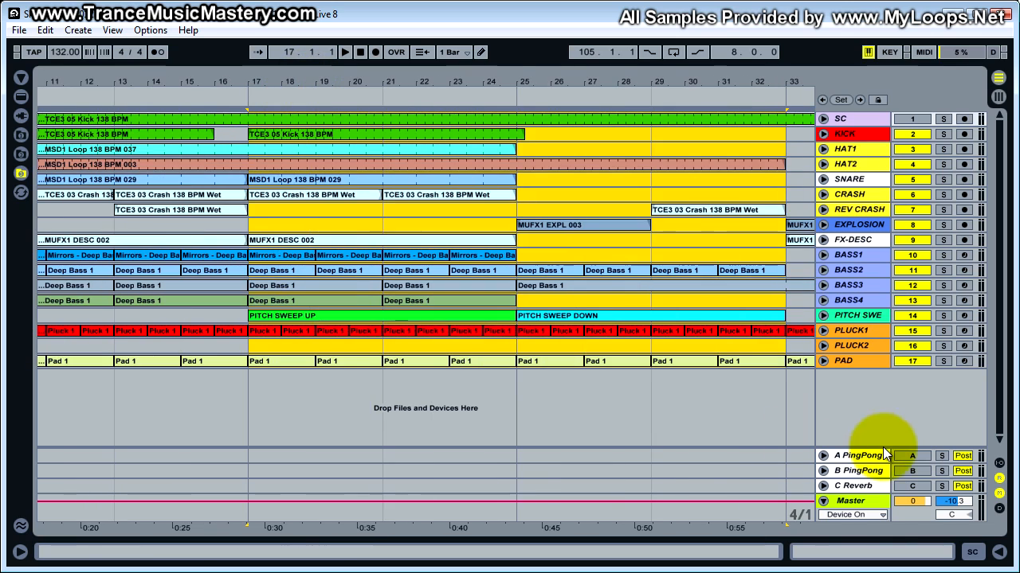
Step: Turn on the A PingPong, B PingPong and C Reverb returns and play the selected section
click(923, 471)
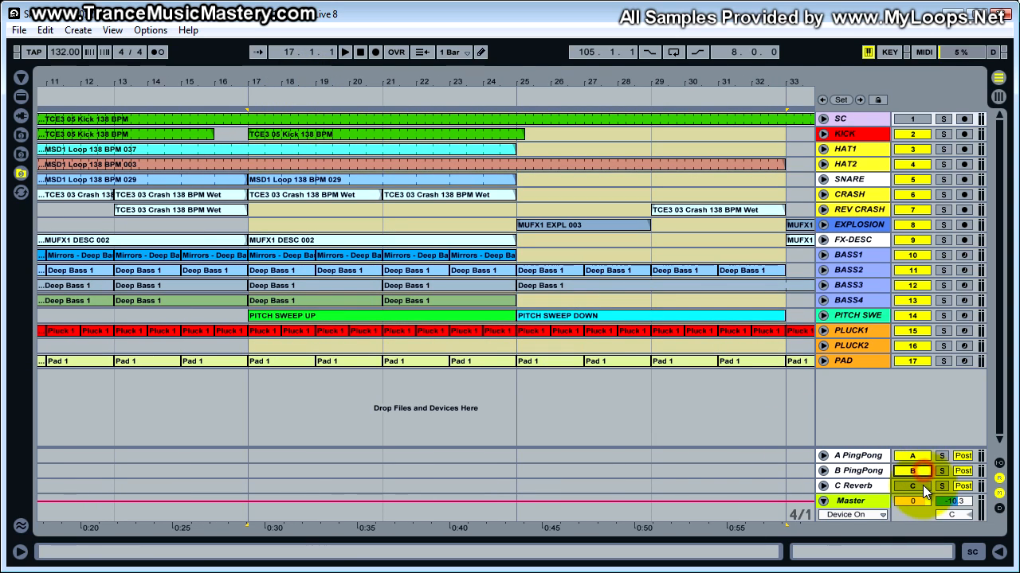
click(923, 486)
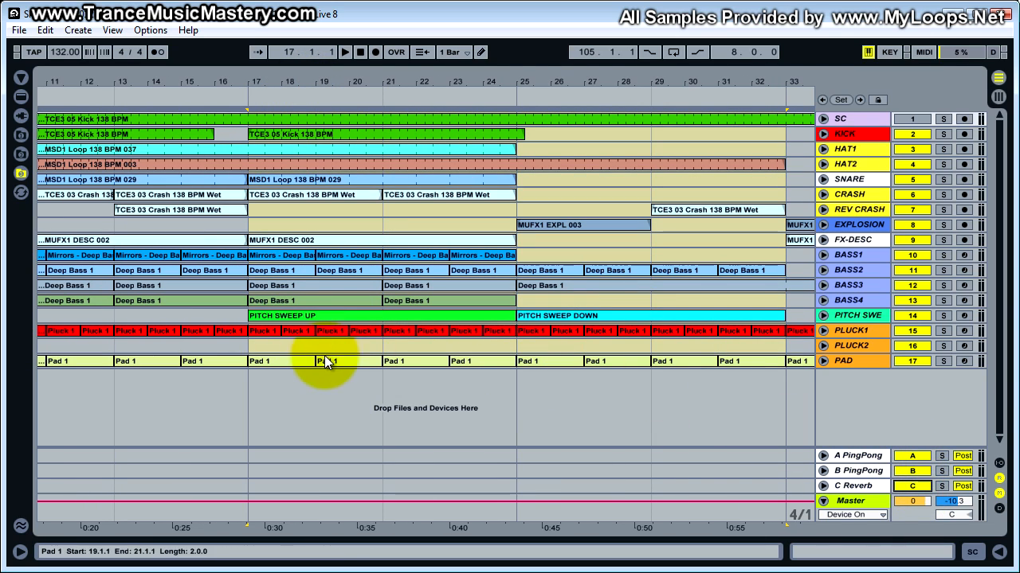
key(space)
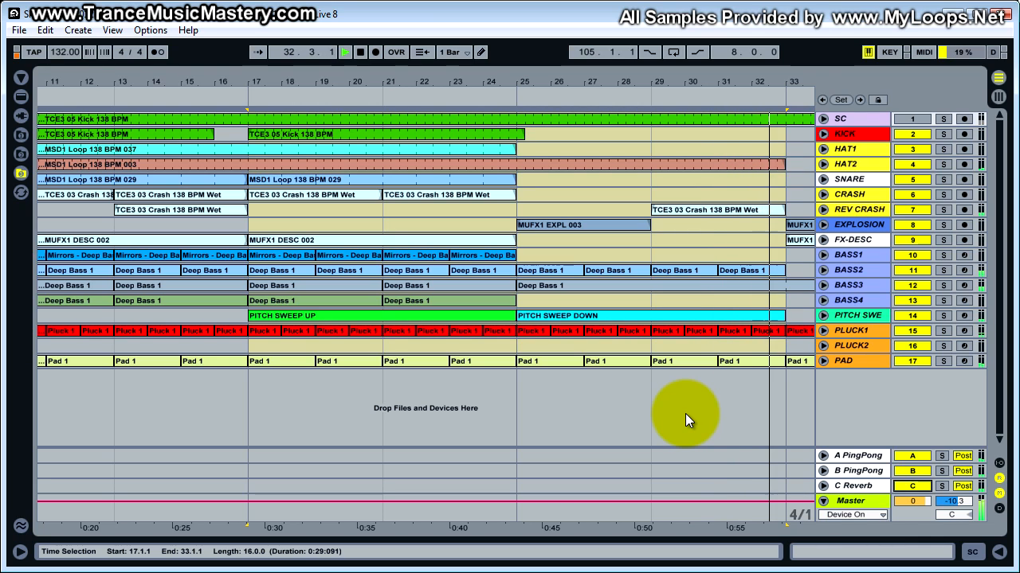
Step: Play the transition at bar 25 twice, with the three return tracks switched off for the second pass
drag(760, 78, 643, 78)
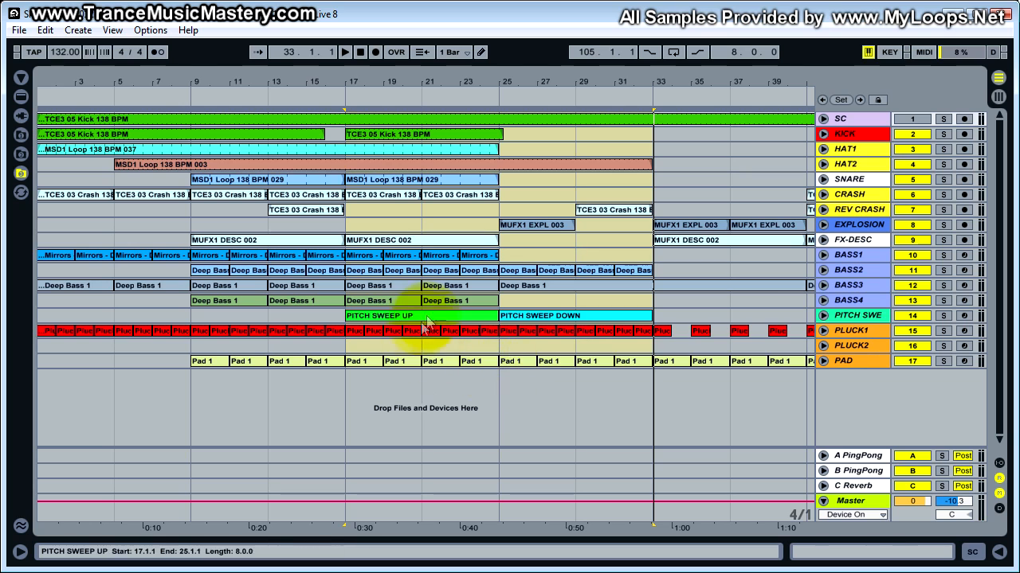
drag(503, 83, 505, 83)
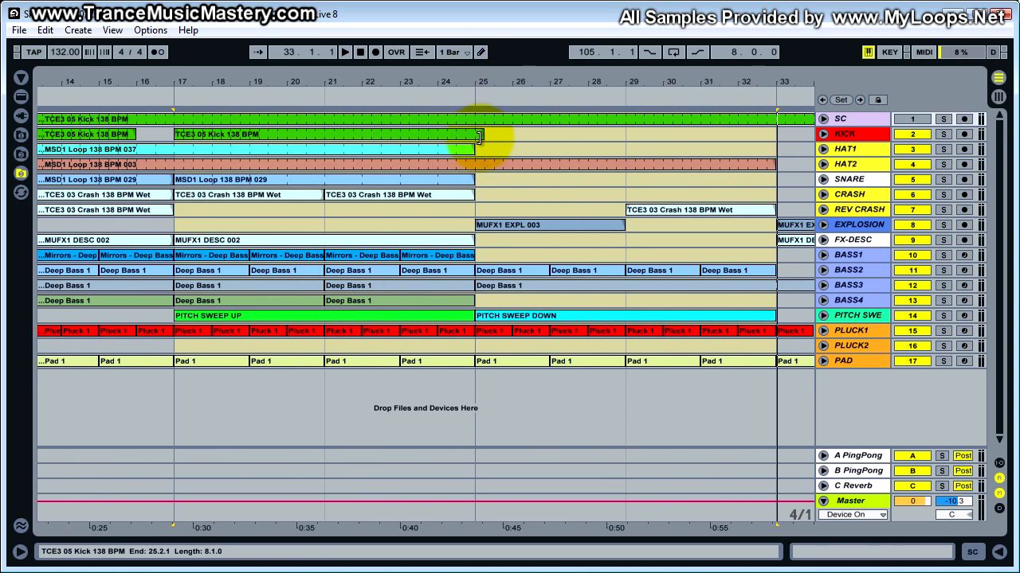
click(482, 149)
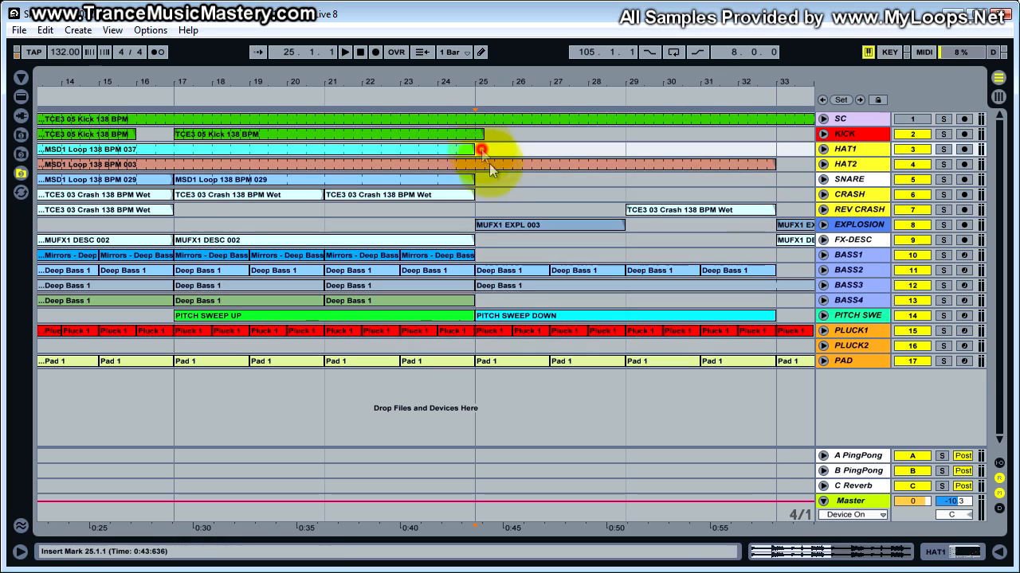
key(space)
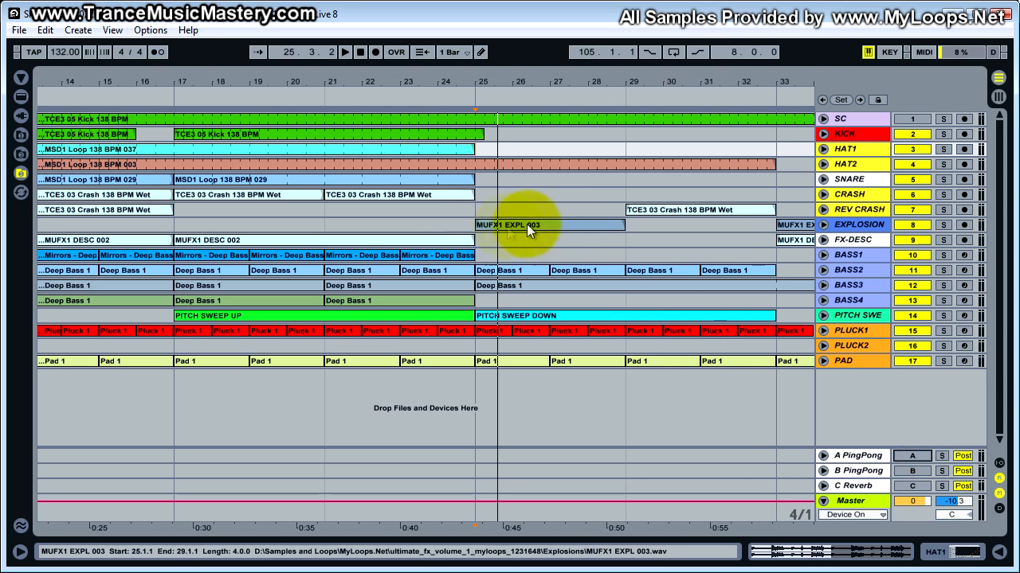
click(479, 213)
key(space)
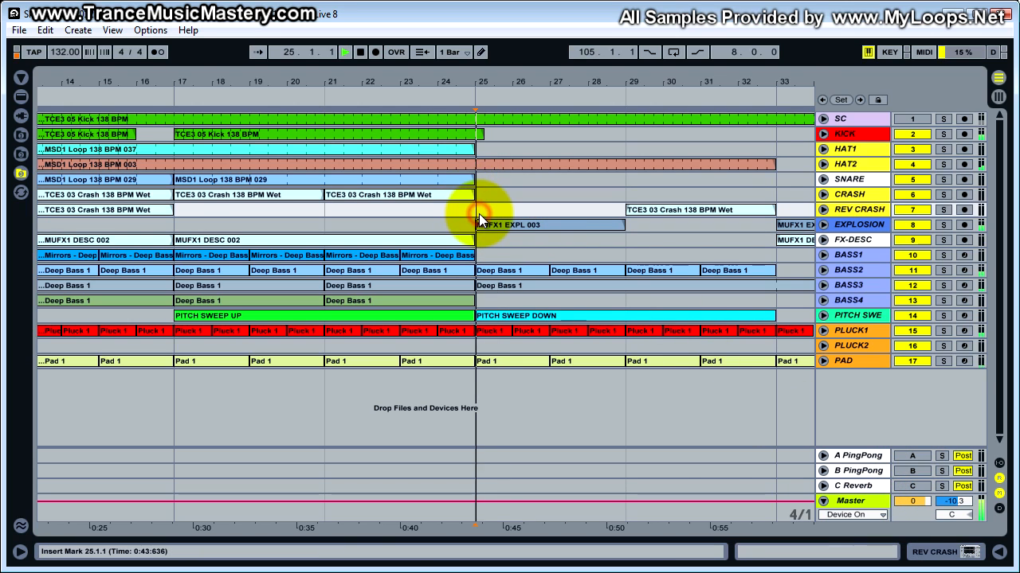
key(space)
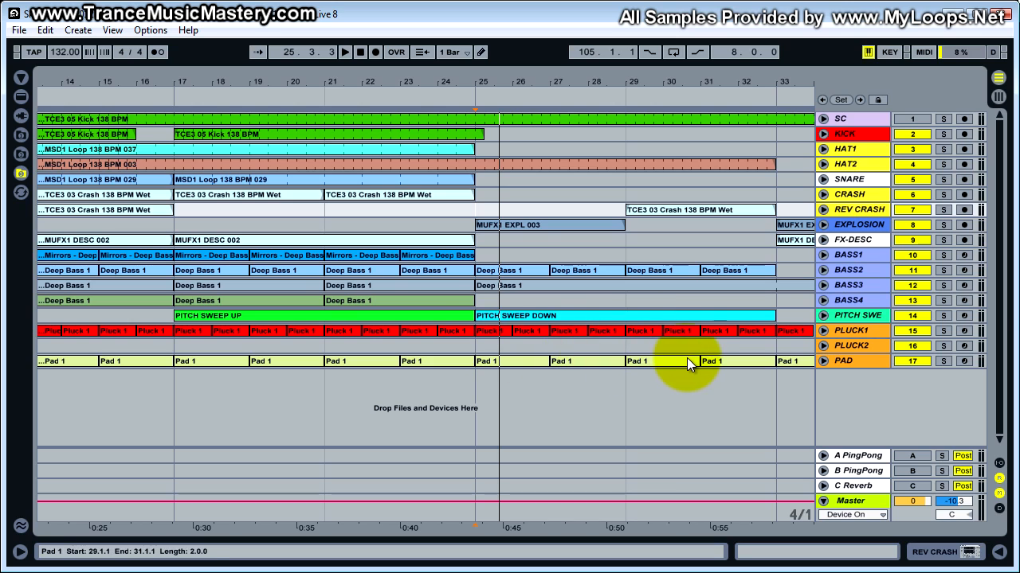
Step: Unfold the HAT2 track and enlarge it to inspect its Auto Filter Frequency automation around bars 25 to 33
key(minus)
click(515, 174)
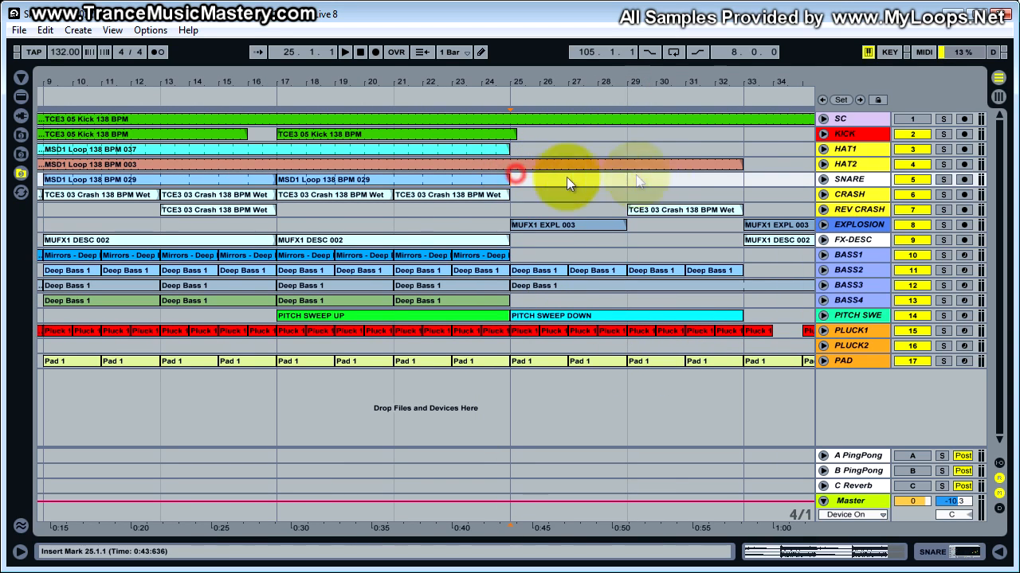
click(849, 163)
click(824, 163)
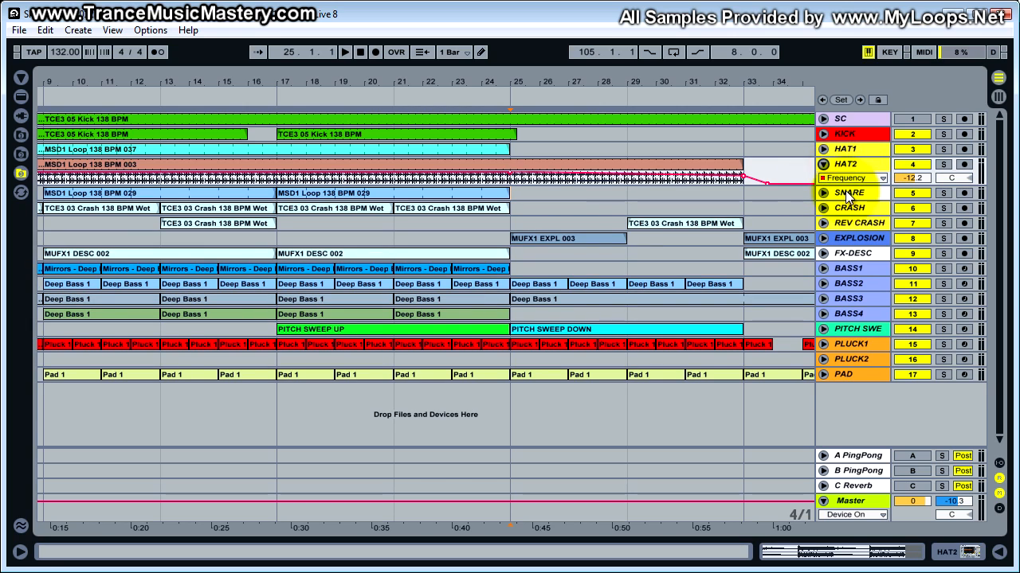
drag(839, 185, 832, 280)
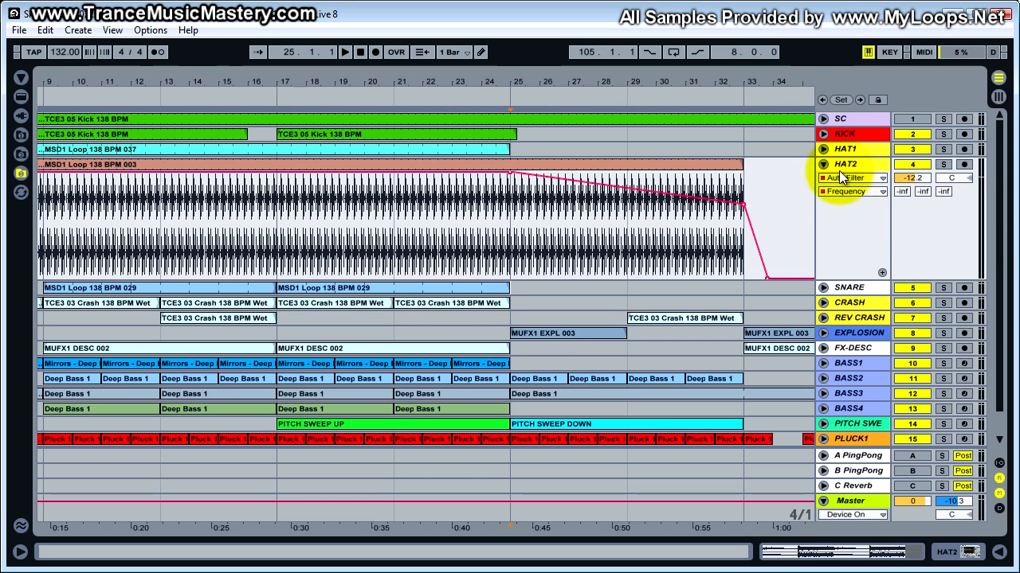
Step: Solo HAT2 and play it from bar 25 with its Auto Filter device displayed, stopping just past bar 33
click(943, 164)
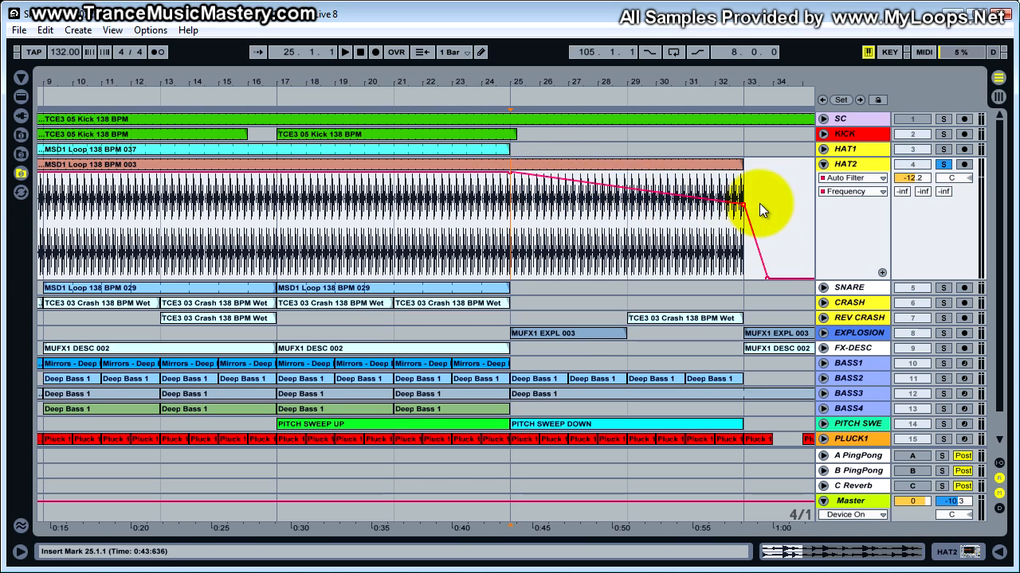
key(space)
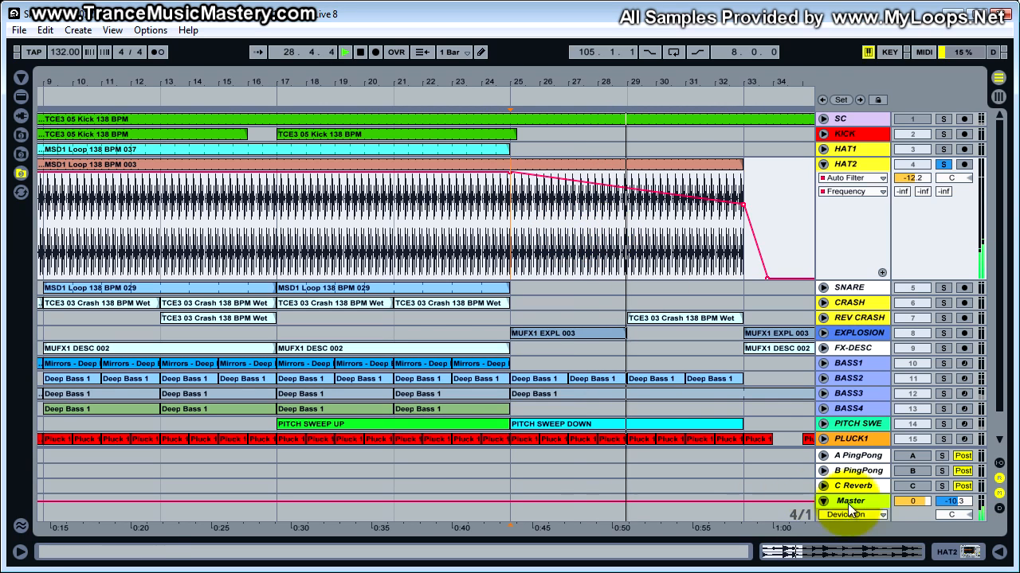
click(952, 553)
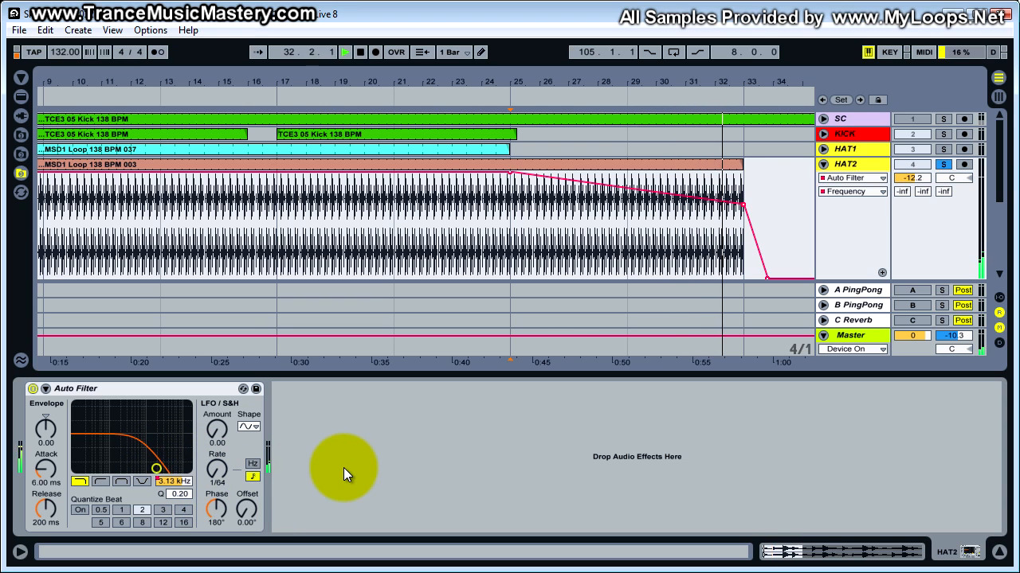
key(space)
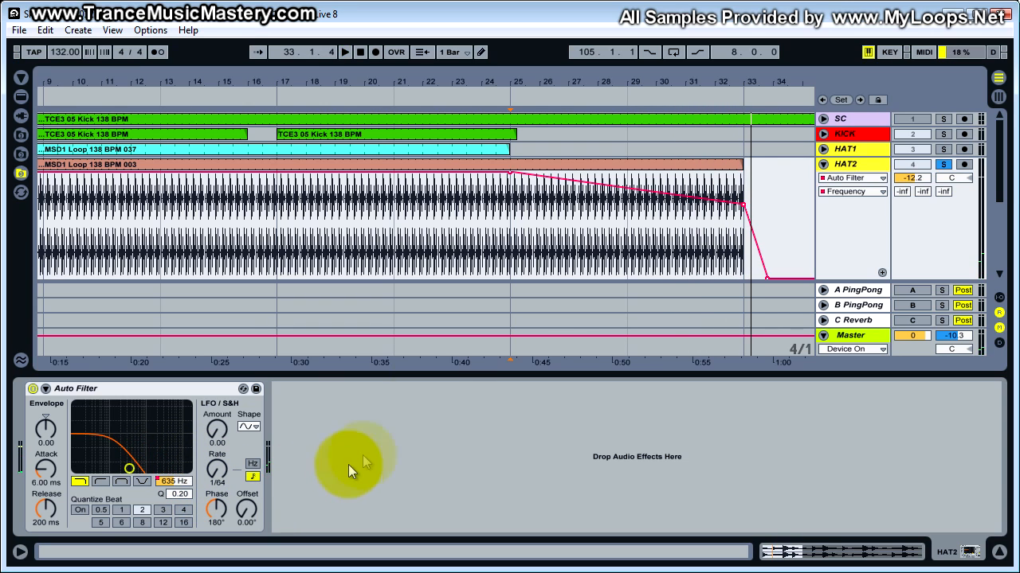
Step: Unsolo HAT2 and examine the crash and effect tracks from bar 25, selecting the REV CRASH clip at bar 29
drag(577, 81, 576, 85)
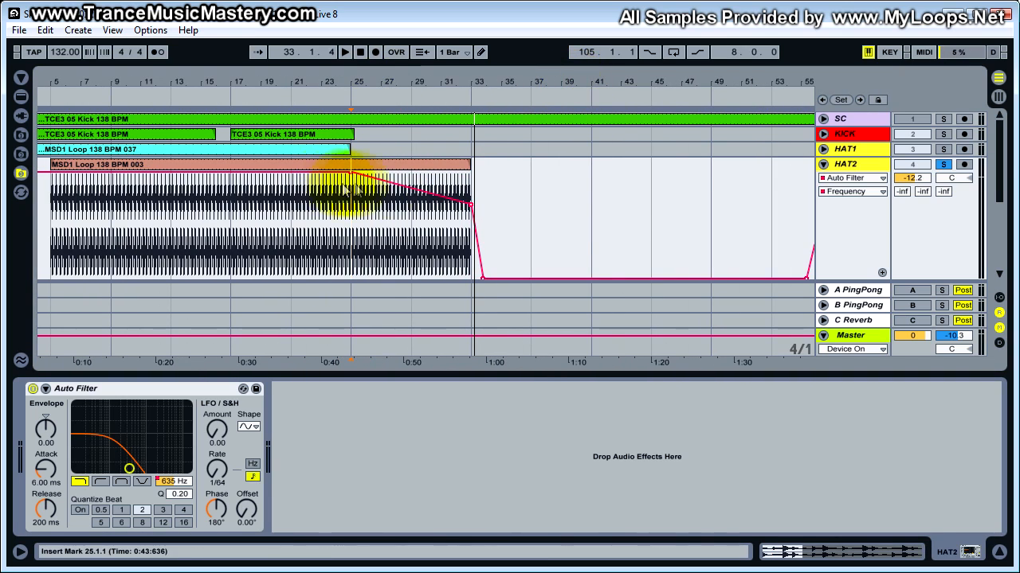
scroll(414, 135, down, 3)
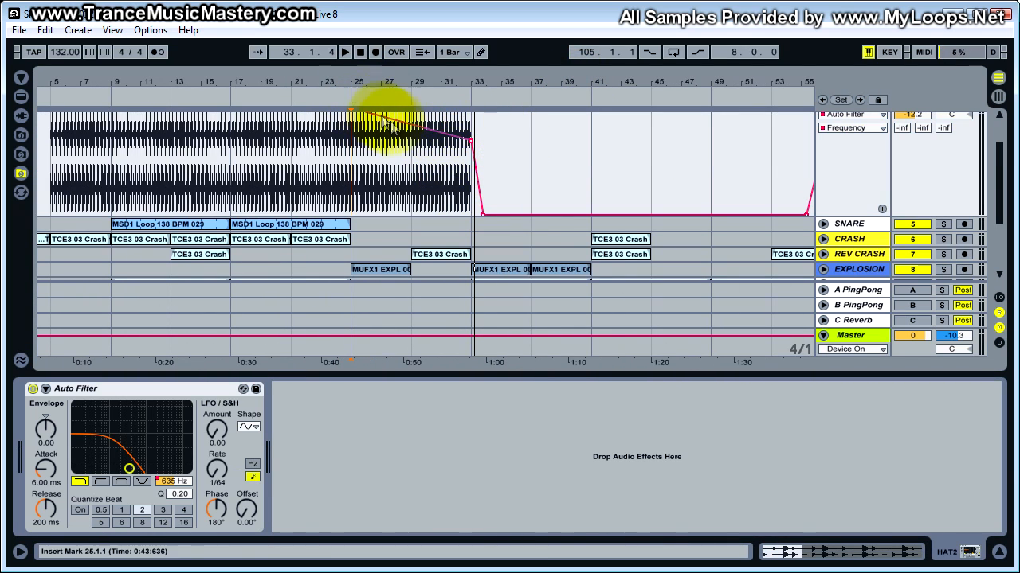
scroll(478, 200, down, 3)
scroll(474, 195, down, 1)
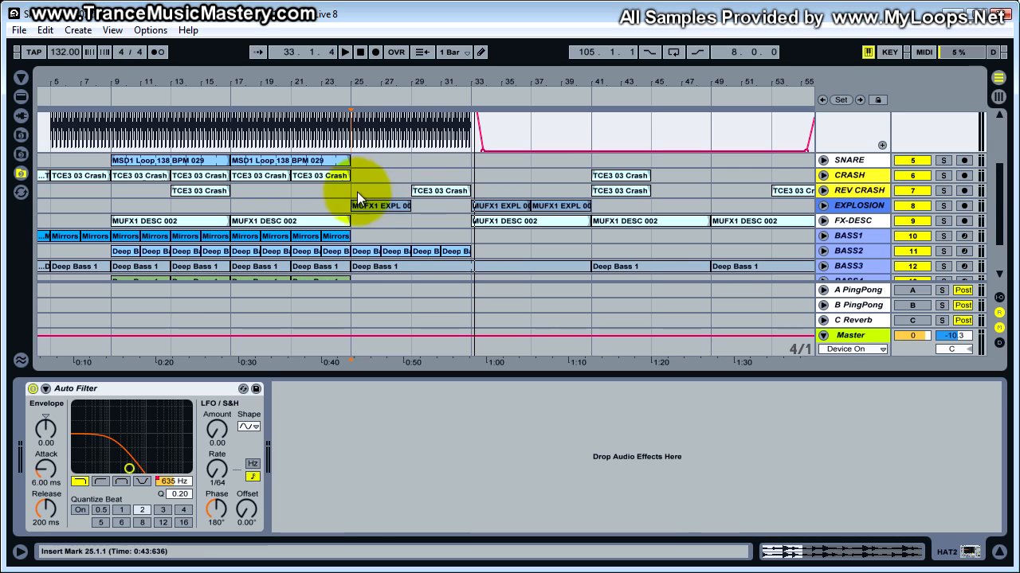
click(440, 191)
scroll(440, 189, up, 5)
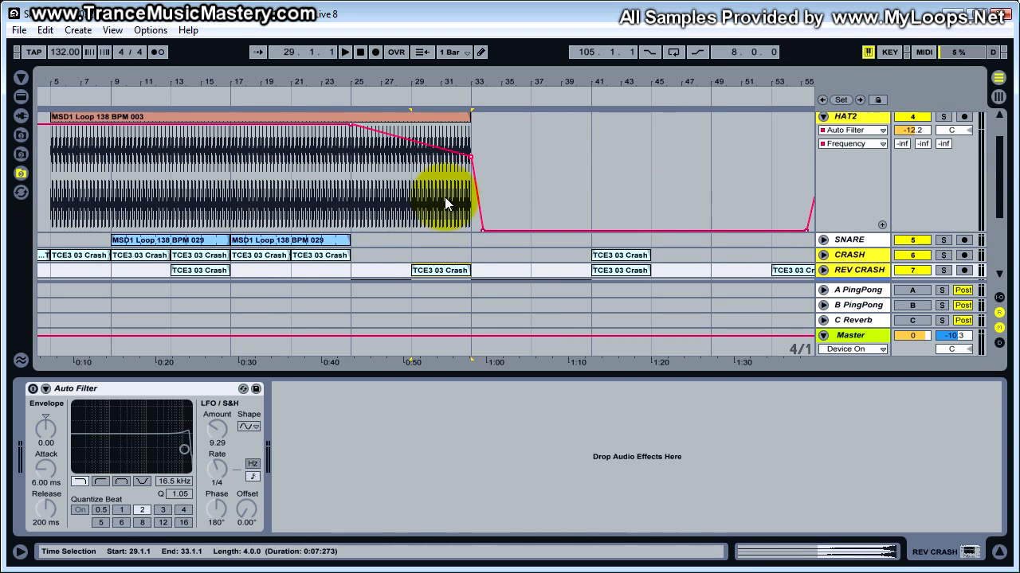
scroll(444, 197, down, 3)
scroll(444, 196, down, 1)
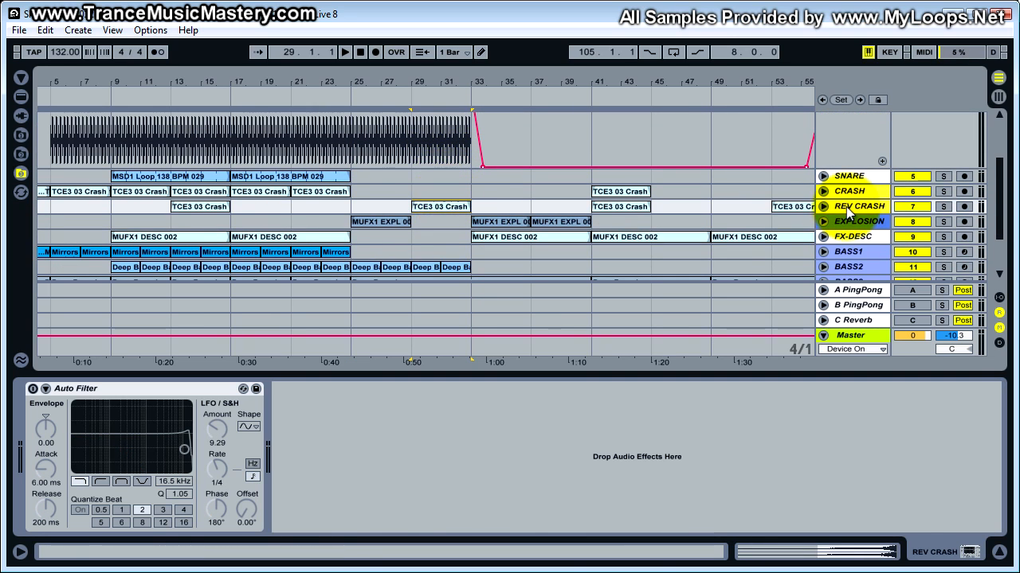
Step: Unfold the FX-DESC track and show its Mixer Track Volume automation around bar 33
click(824, 236)
scroll(836, 236, down, 4)
click(868, 187)
click(864, 246)
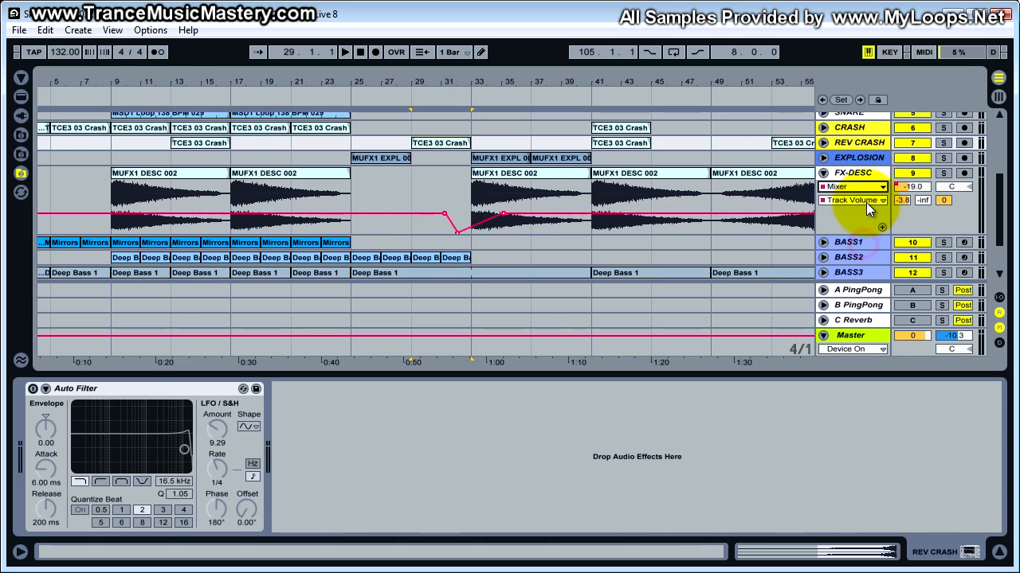
drag(467, 80, 487, 217)
Step: Review the tracks at bar 33 and unfold BASS3 to inspect its Compressor Ratio automation through bar 57
scroll(494, 191, up, 5)
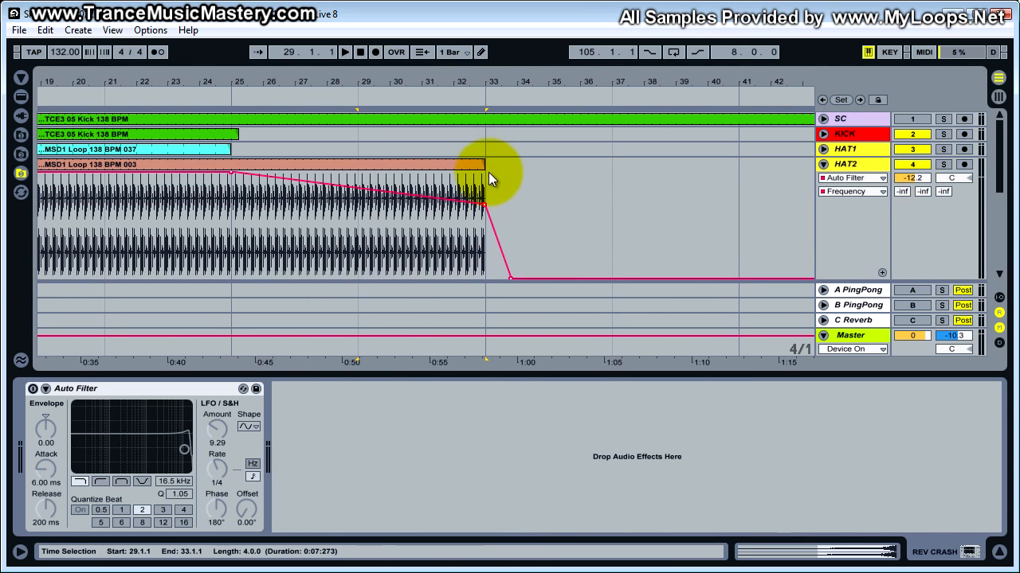
scroll(489, 175, down, 5)
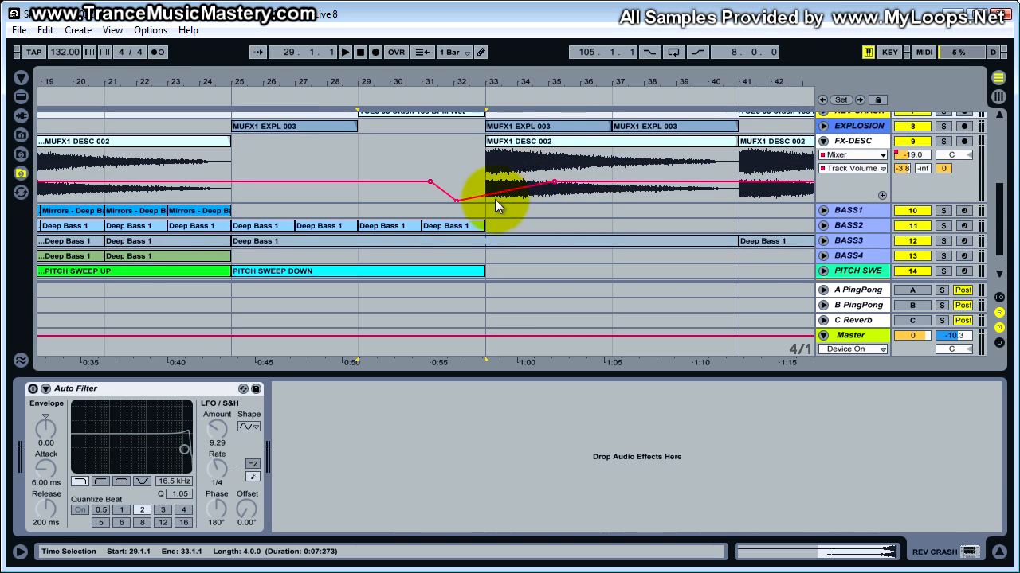
scroll(494, 195, down, 2)
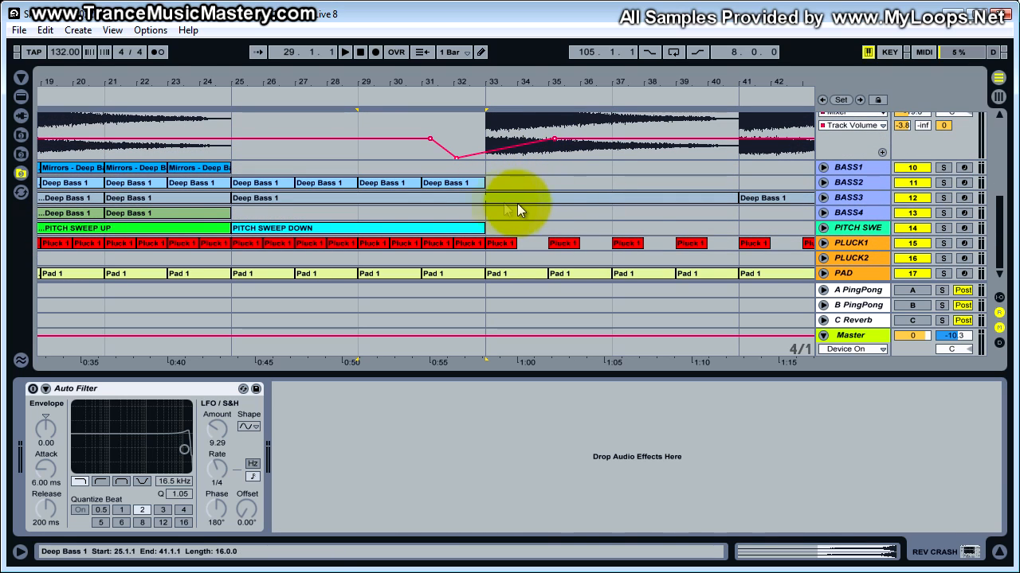
click(825, 199)
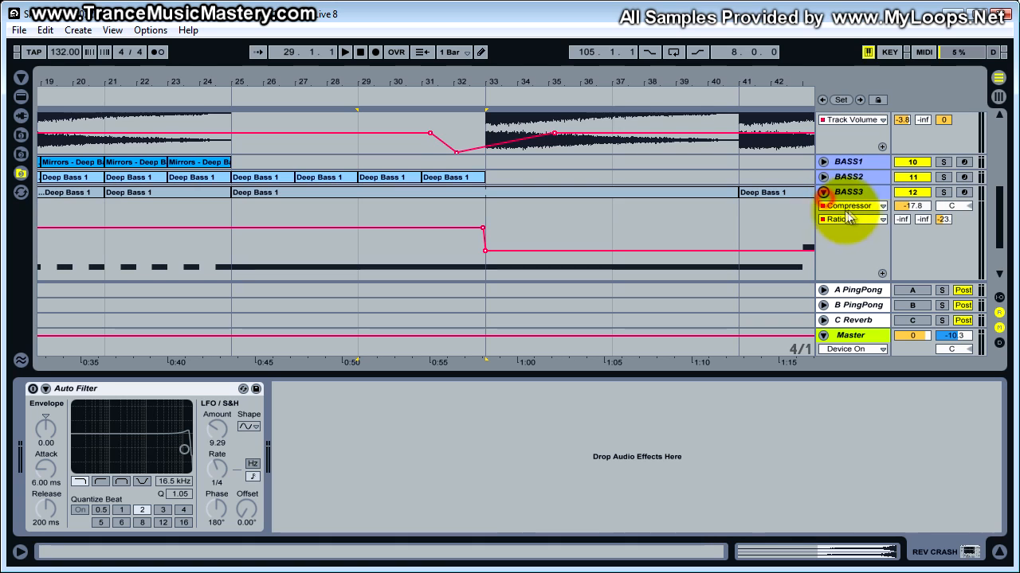
drag(483, 78, 471, 230)
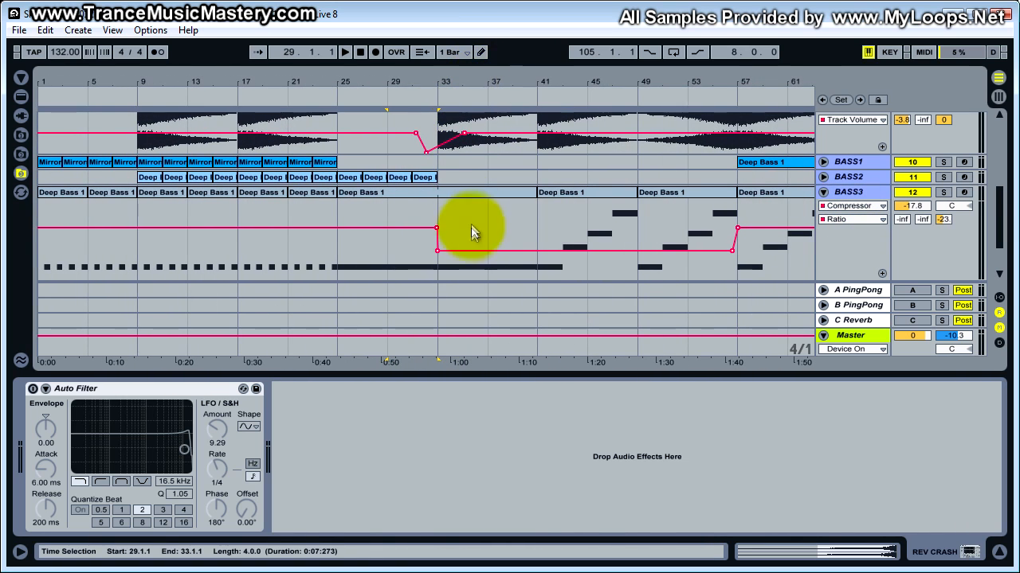
Step: Collapse the device view and place the insert marker at bar 33 on the HAT1 track
scroll(500, 229, down, 3)
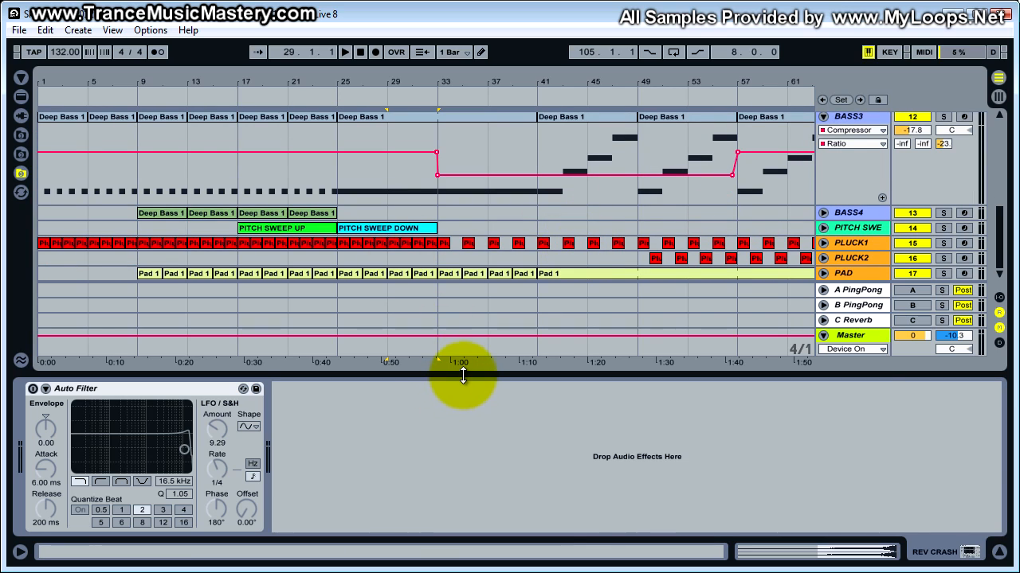
drag(462, 377, 434, 535)
click(440, 193)
scroll(466, 224, up, 4)
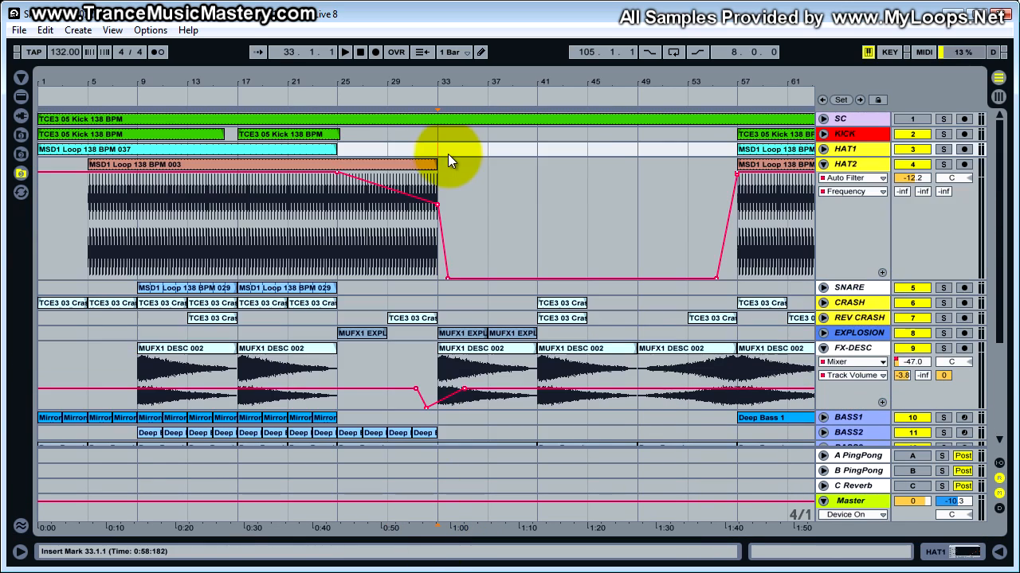
Step: Fold the HAT2, FX-DESC and BASS3 tracks
click(823, 164)
click(823, 240)
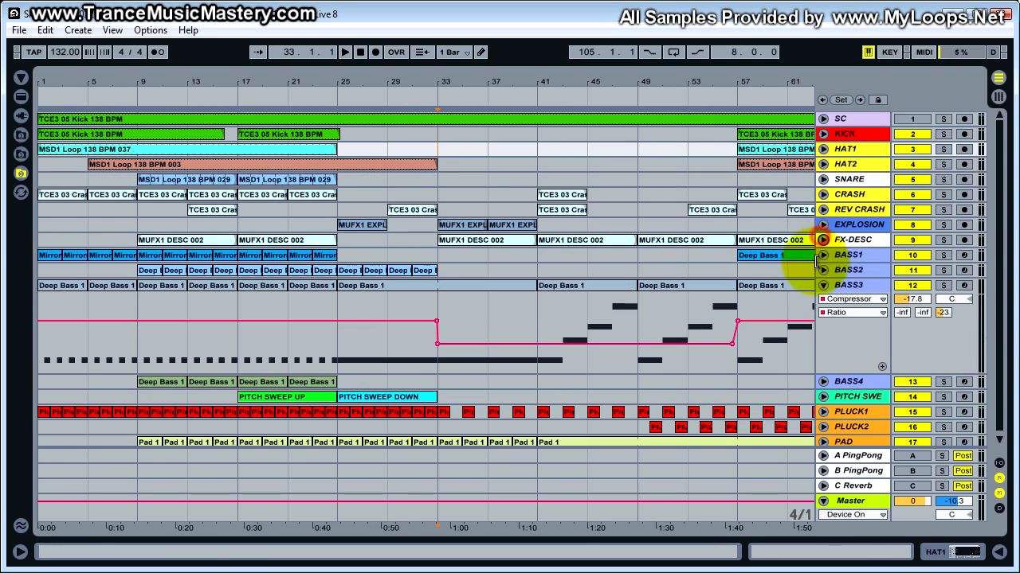
click(824, 285)
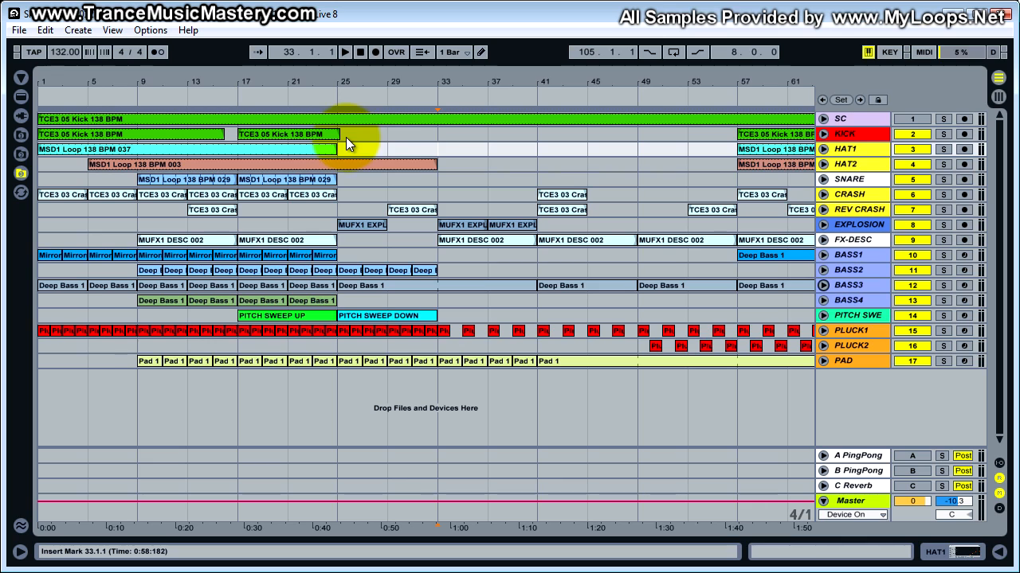
Step: Select the breakdown from bar 33 to bar 65 across the tracks from KICK down to PAD
click(443, 148)
drag(443, 143, 732, 388)
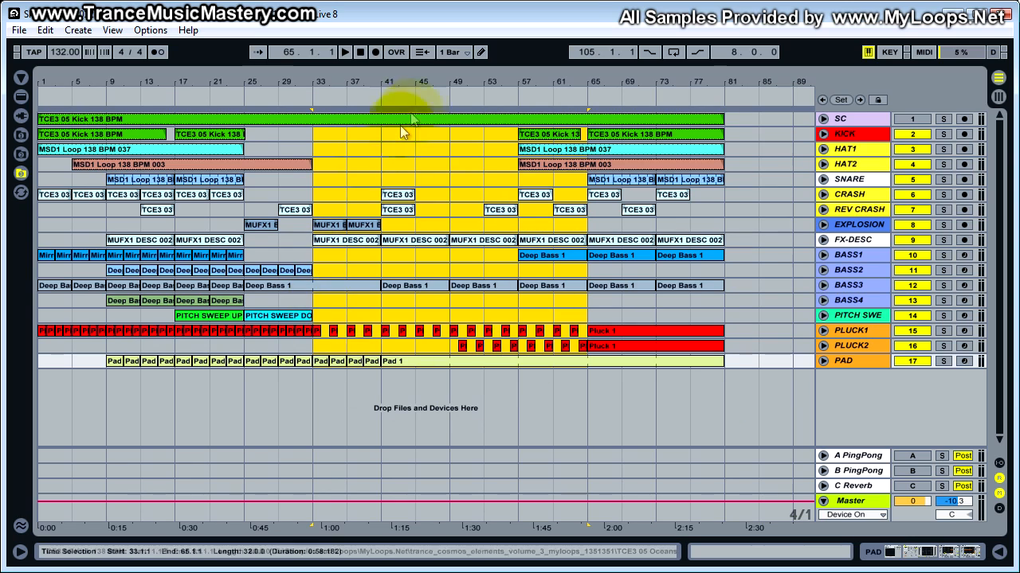
drag(438, 86, 470, 135)
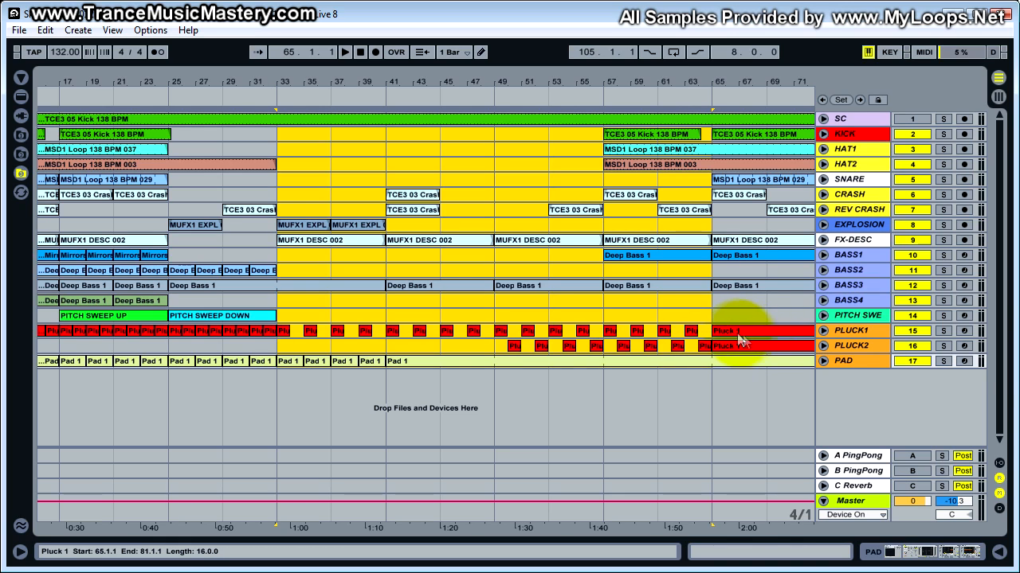
Step: Open the Pluck 1 clip at bar 65 on PLUCK1 and examine its melody, selecting the notes of bars 3 and 4
double_click(785, 330)
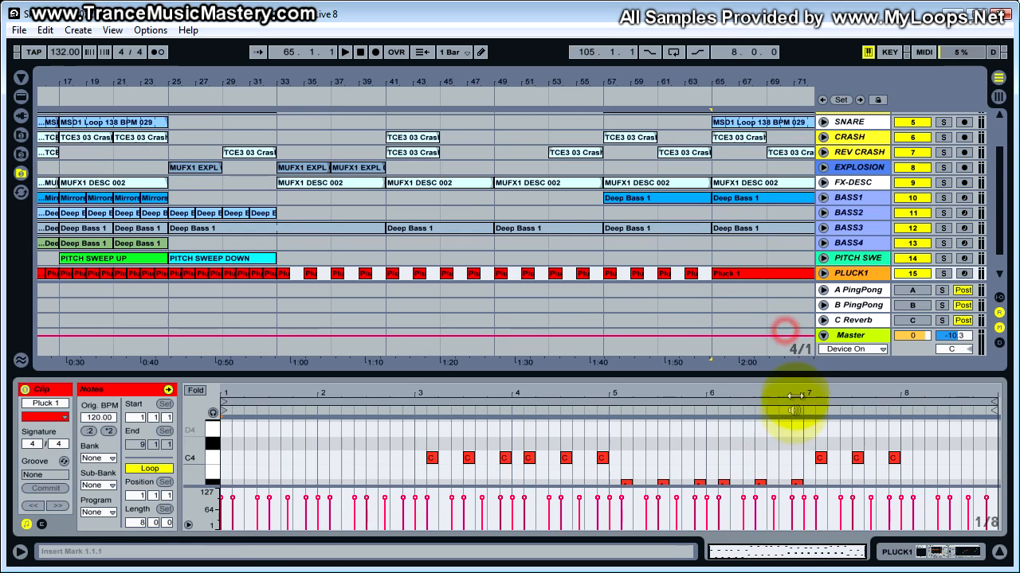
drag(797, 375, 785, 221)
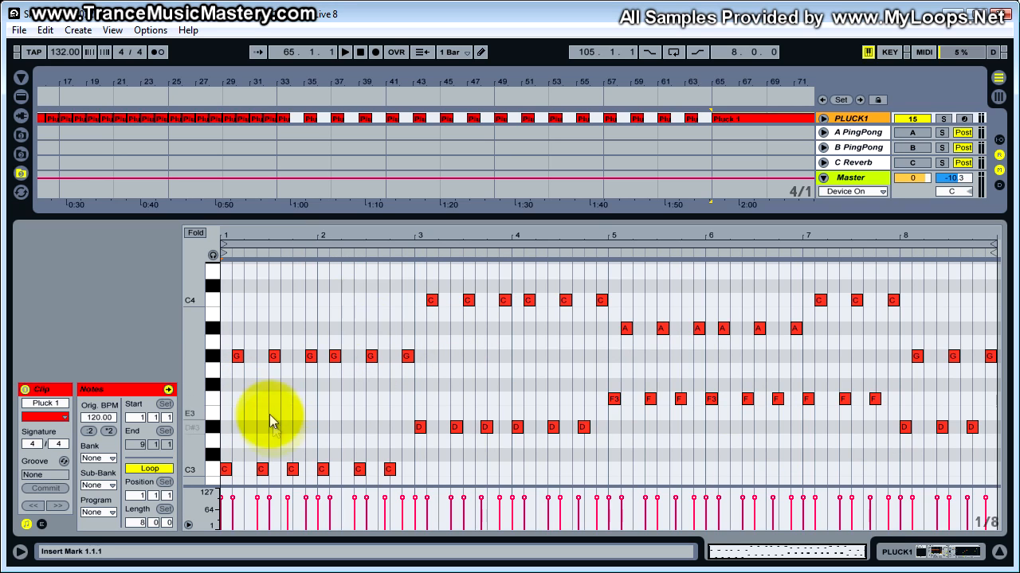
drag(418, 277, 603, 467)
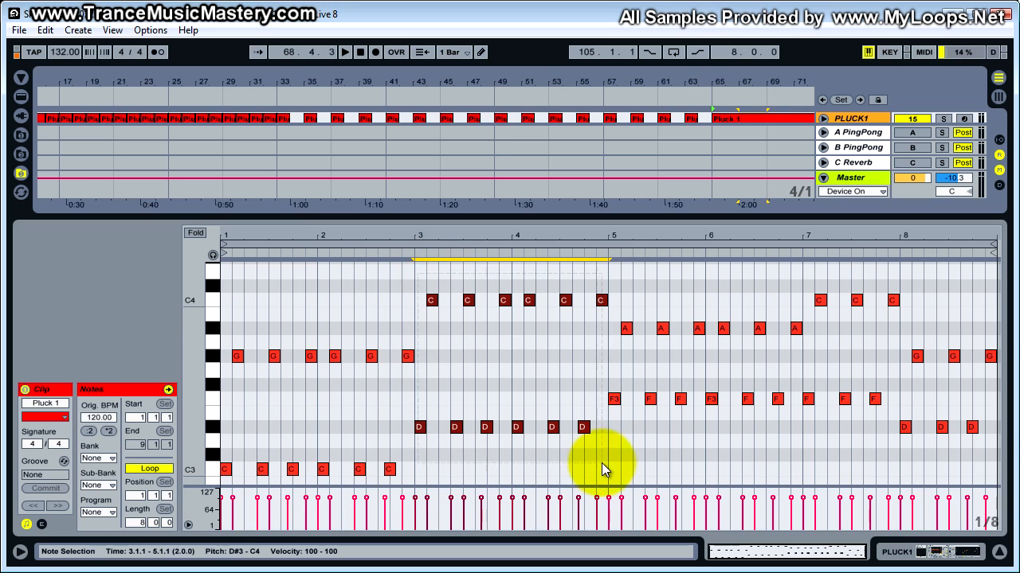
drag(658, 215, 653, 373)
click(352, 227)
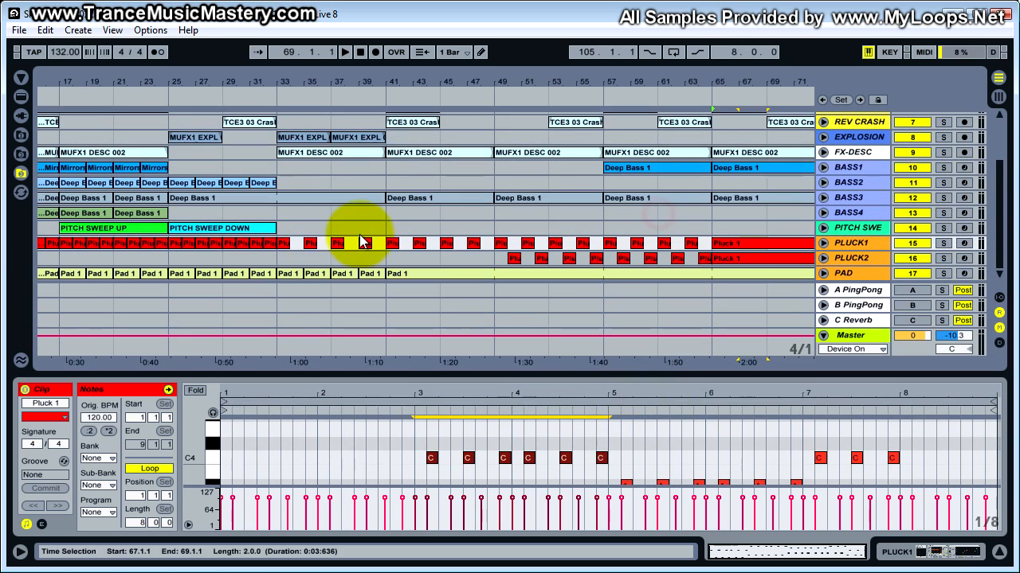
Step: Examine the Pluck 1 clip at bar 33, selecting the notes of bars 1 and 2, then only those of bar 1
click(286, 241)
drag(432, 373, 445, 156)
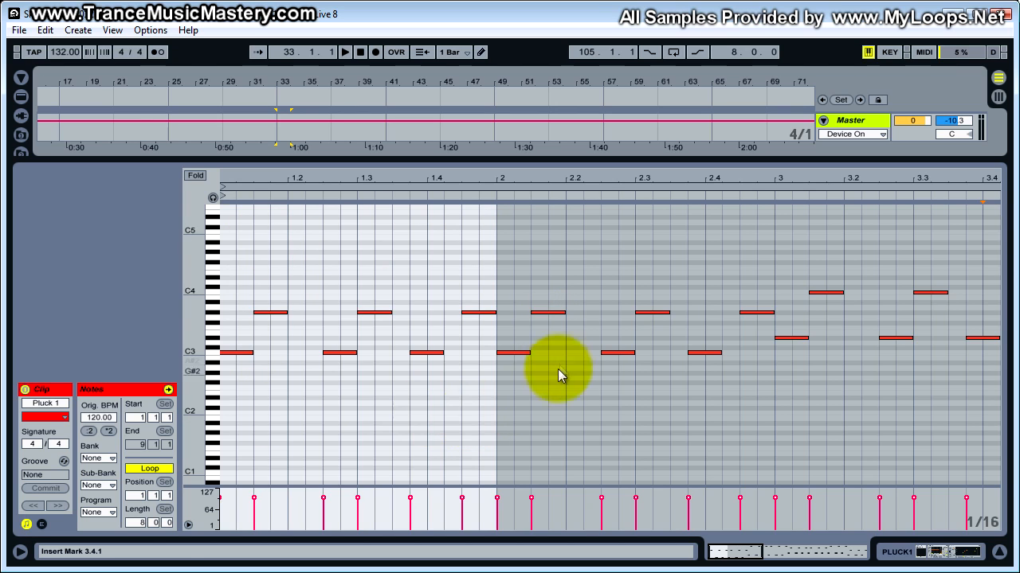
drag(236, 256, 694, 336)
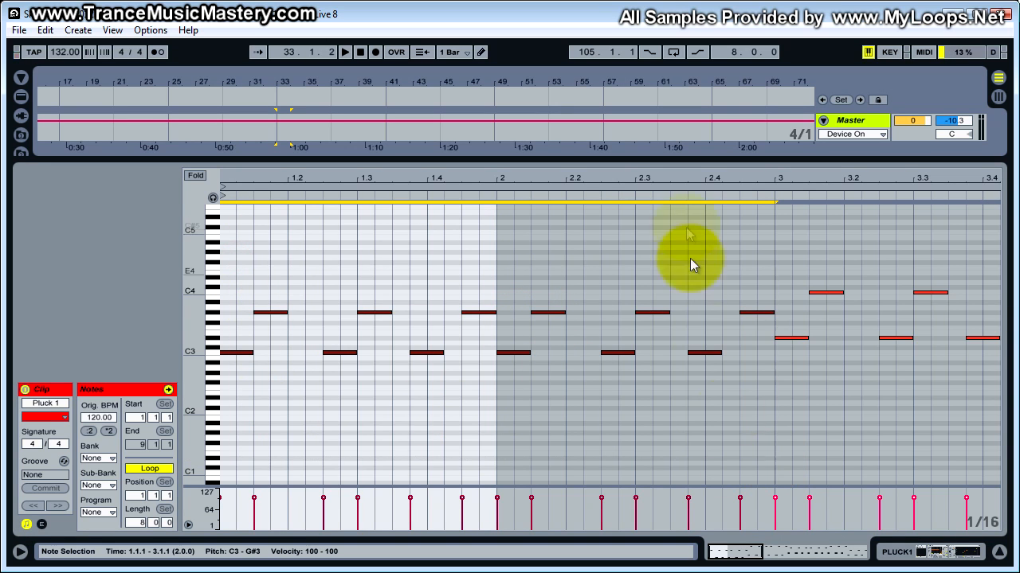
click(239, 265)
drag(241, 271, 494, 375)
drag(560, 163, 528, 429)
Step: Play the Pluck 1 clip from bar 33 with PLUCK1 soloed
click(284, 240)
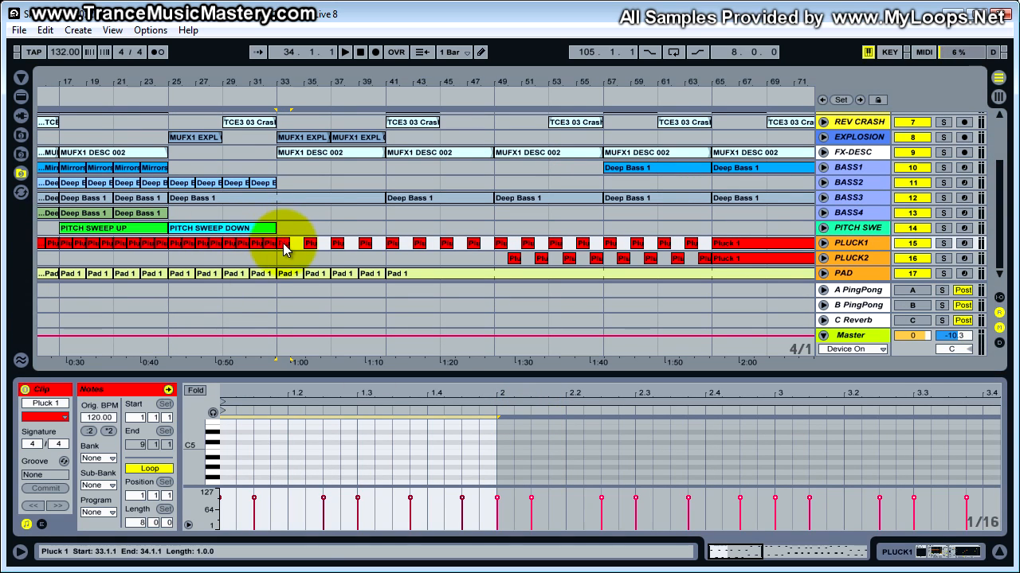
key(space)
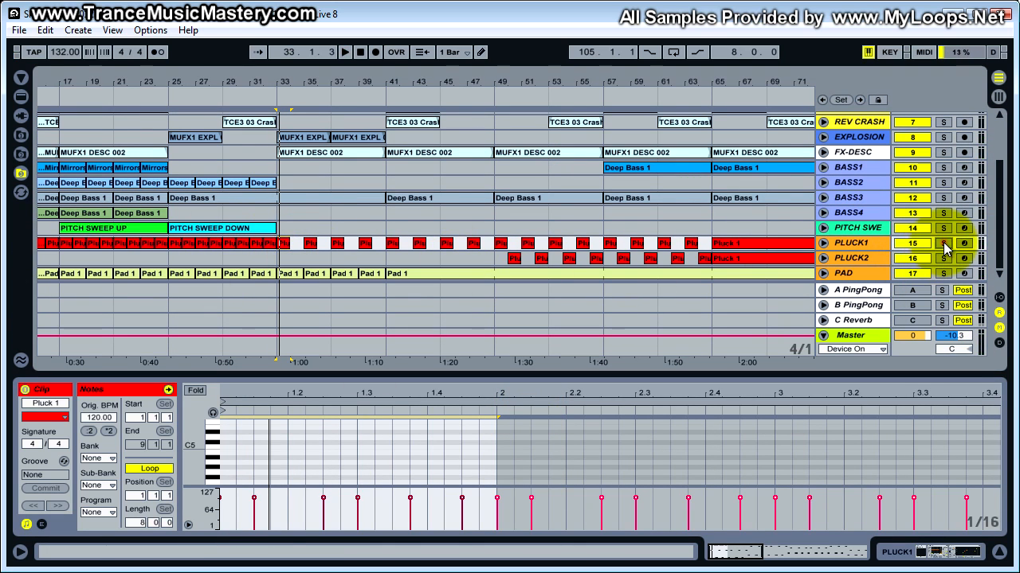
click(944, 243)
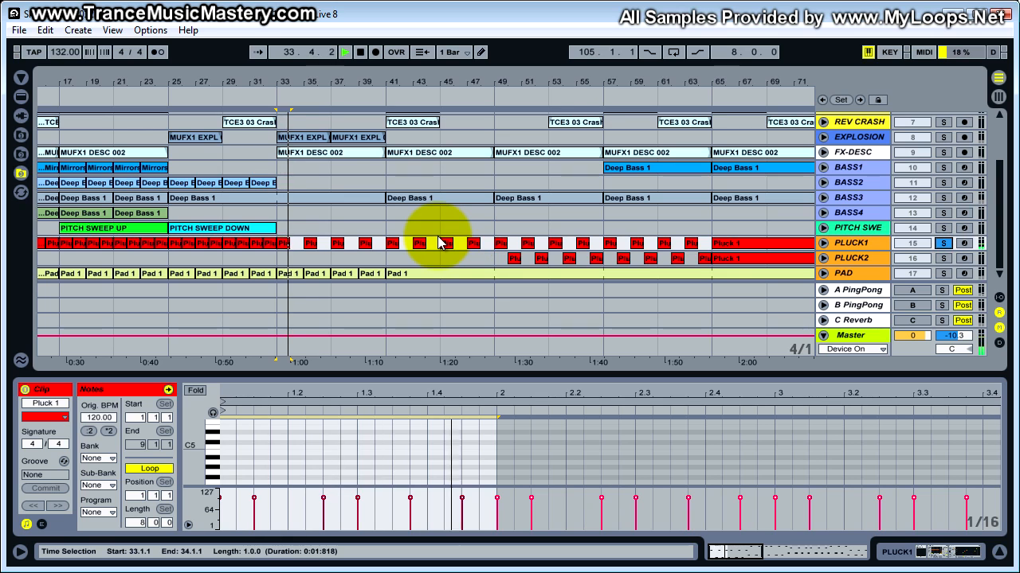
Step: Examine the Pluck 1 clip at bar 35, selecting the notes of its bars 3 and 4, and audition it
click(319, 242)
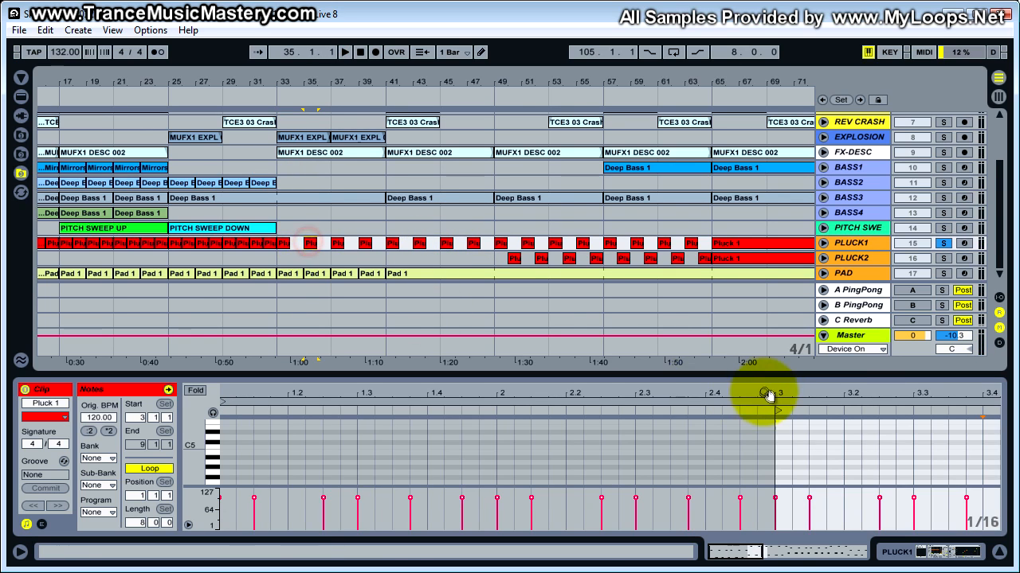
click(433, 227)
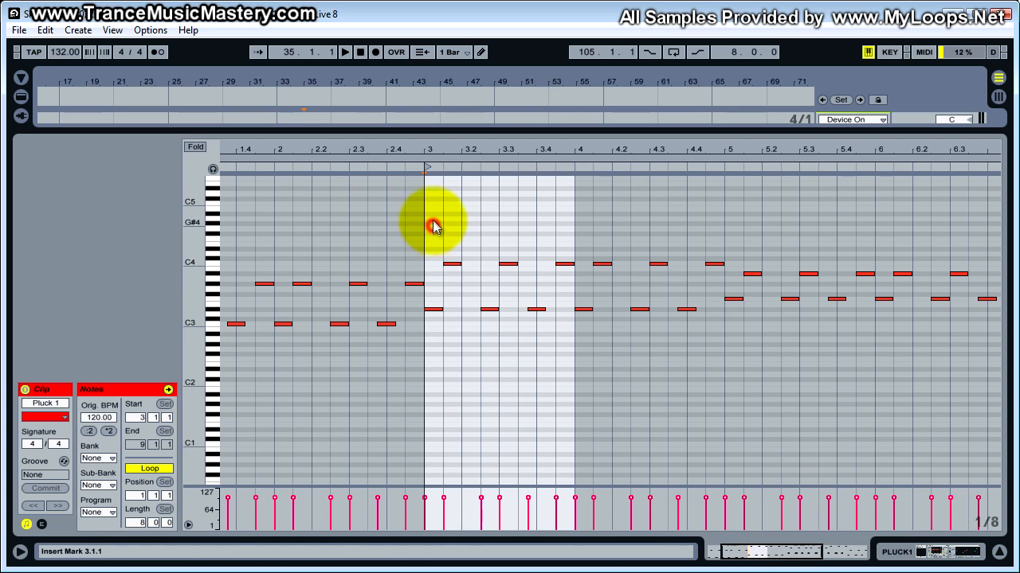
drag(433, 227, 699, 354)
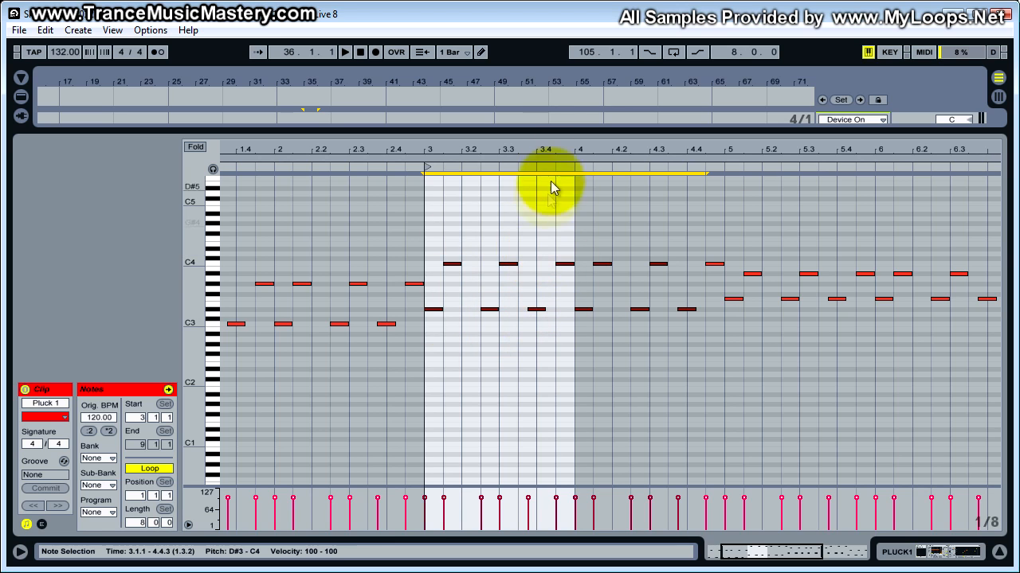
drag(568, 130, 565, 315)
click(323, 186)
key(space)
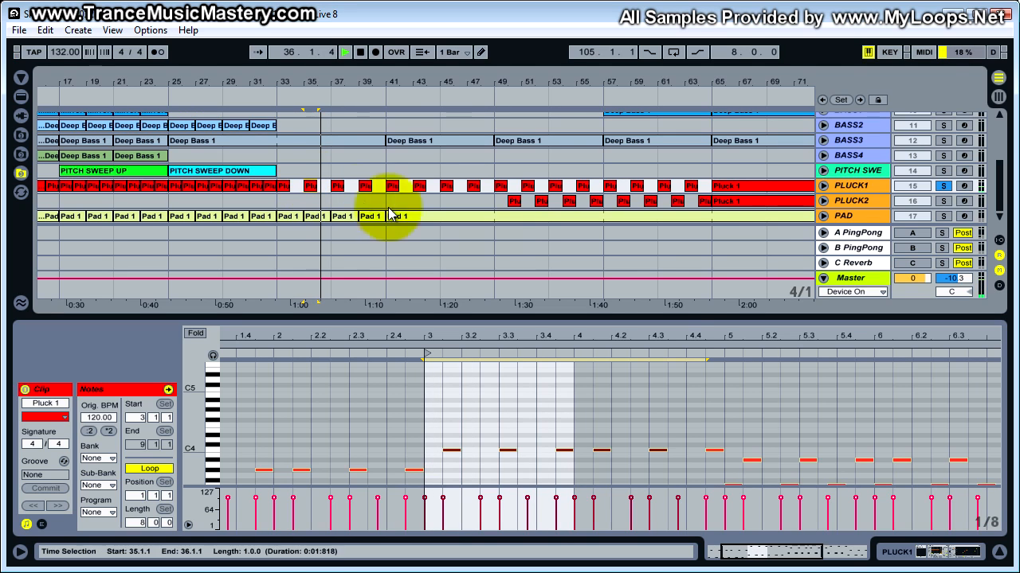
key(space)
Step: Examine the Pluck 1 clip at bar 37, selecting the notes of its bars 5 and 6, and audition it
click(338, 185)
drag(661, 316, 661, 196)
drag(662, 196, 662, 129)
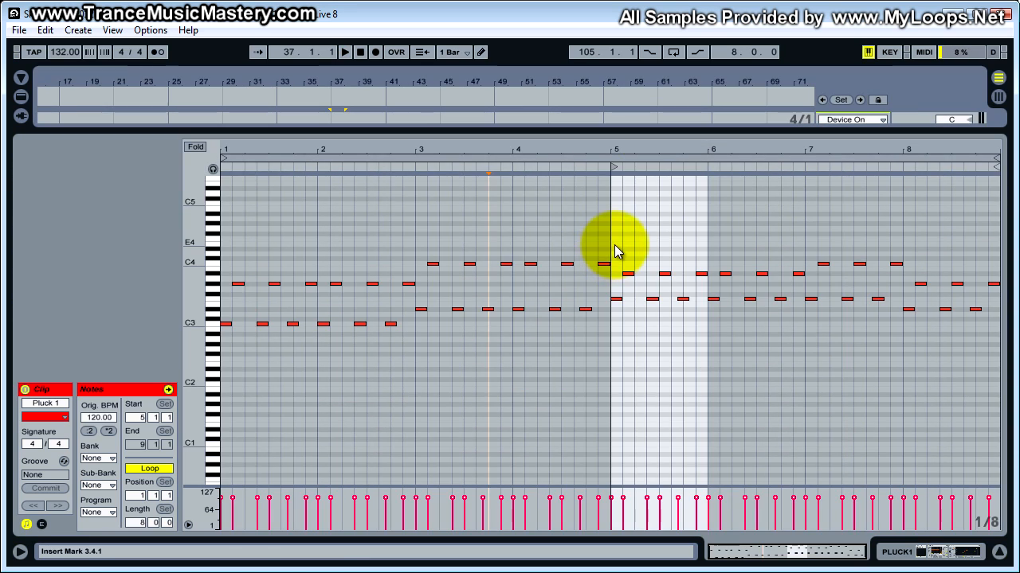
drag(614, 245, 799, 353)
key(space)
key(space)
drag(715, 130, 714, 374)
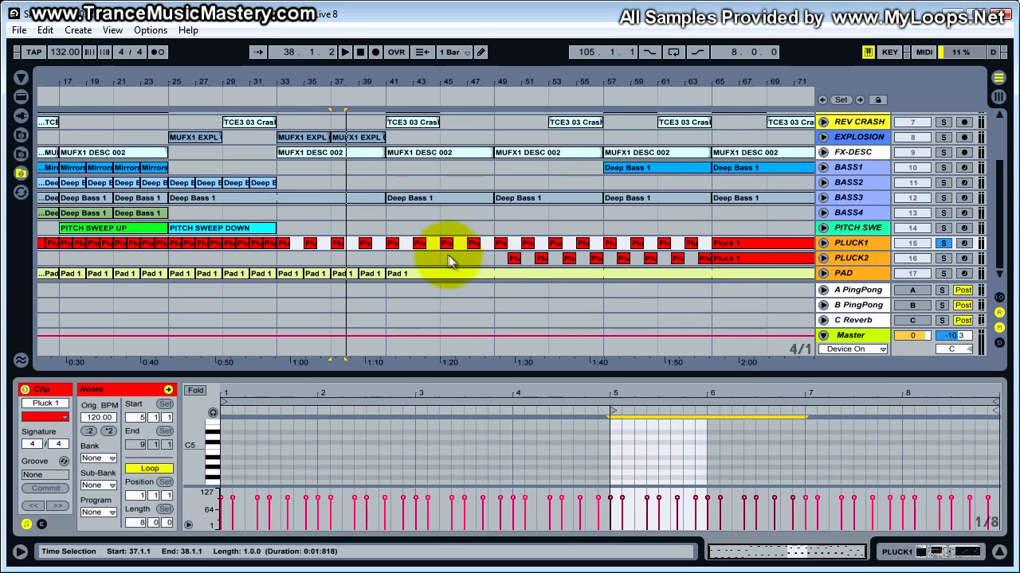
Step: Examine the Pluck 1 clip at bar 39, selecting the notes of its bar 7, and audition it
double_click(366, 243)
drag(560, 375, 662, 141)
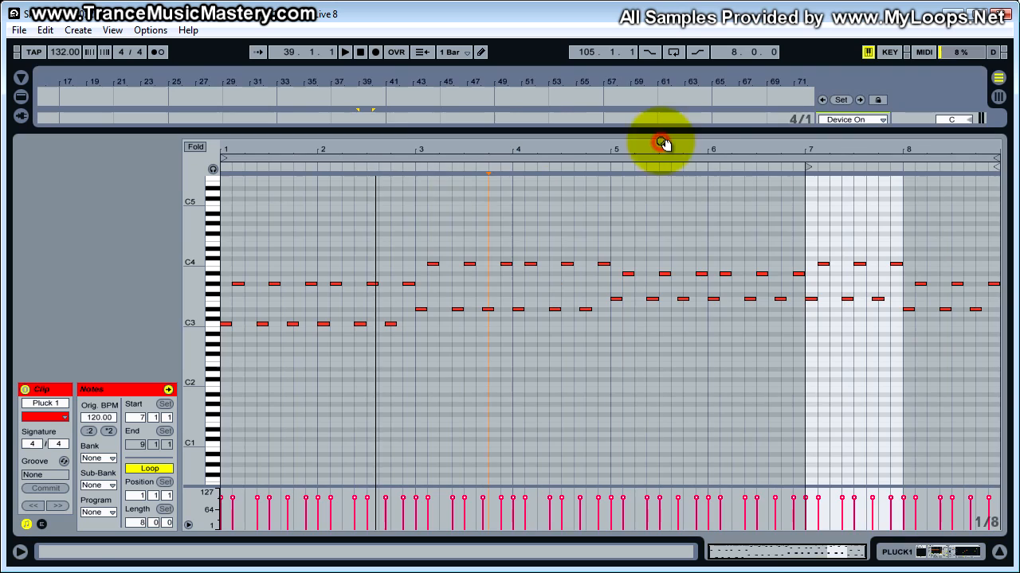
drag(815, 220, 895, 328)
key(space)
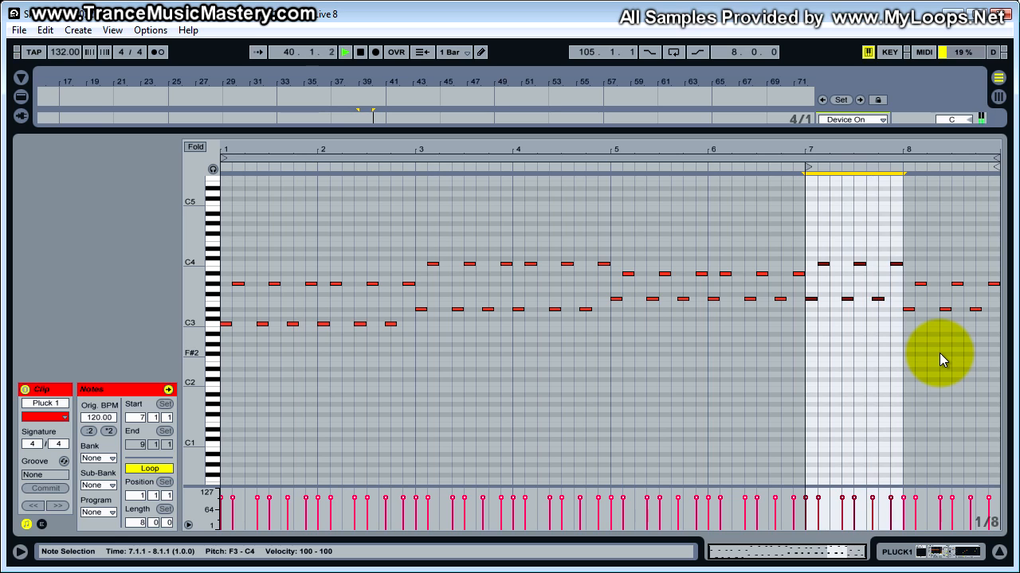
key(space)
drag(860, 133, 886, 363)
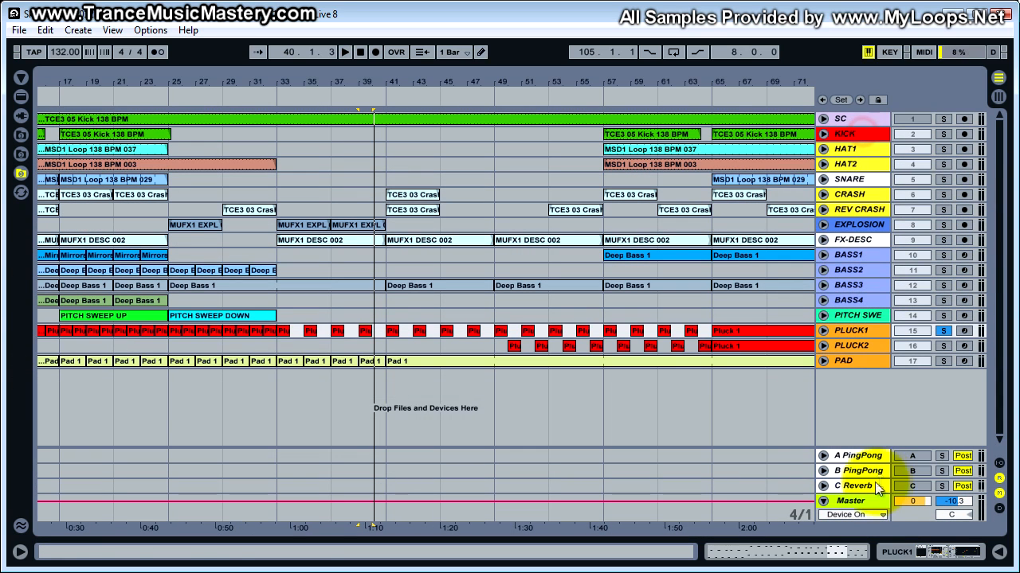
Step: Play the full Pluck 1 clip from bar 65 on PLUCK1 and show its notes for comparison with the bar 33 clip
click(291, 331)
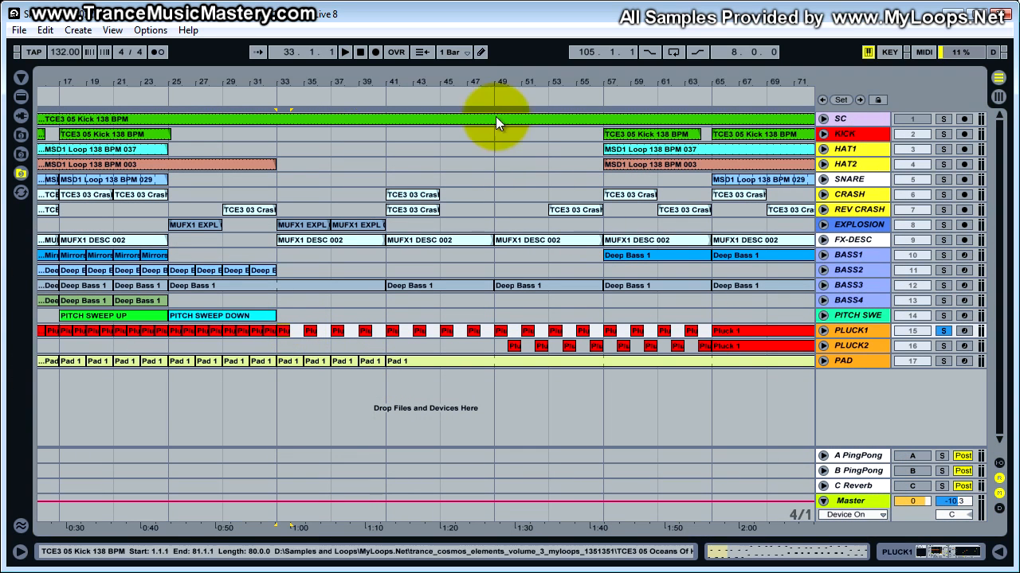
drag(473, 87, 471, 79)
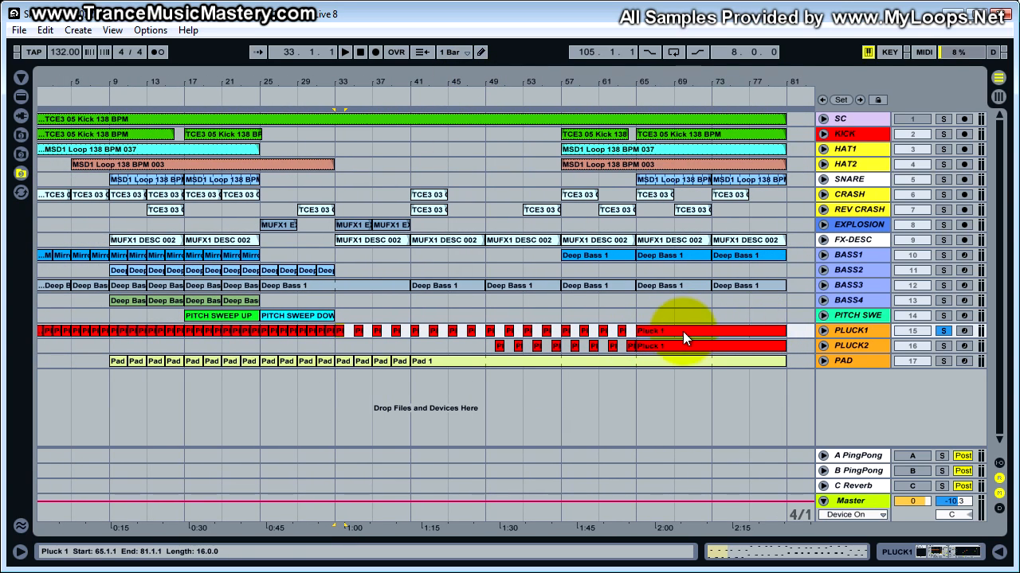
click(669, 332)
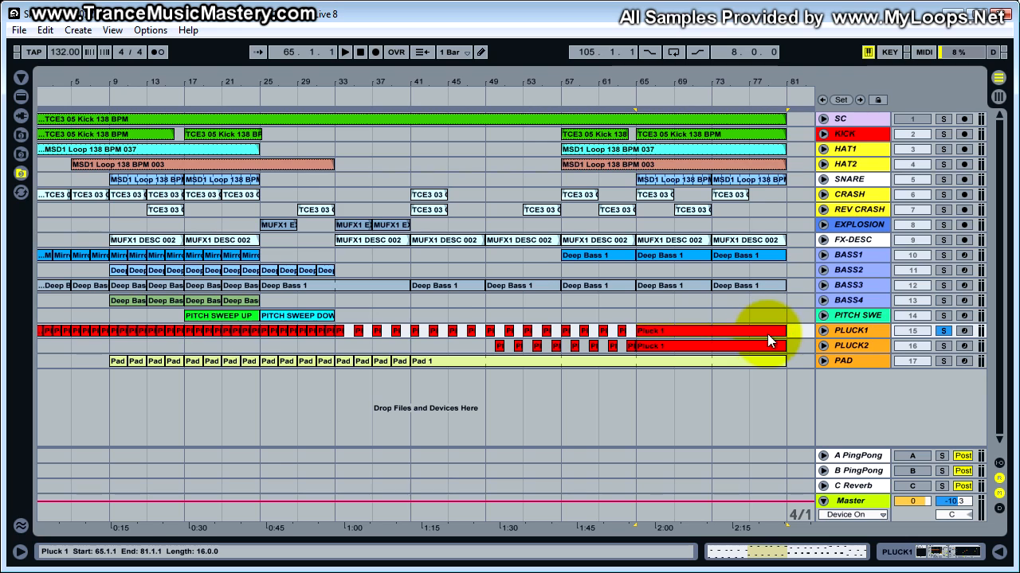
key(space)
double_click(659, 331)
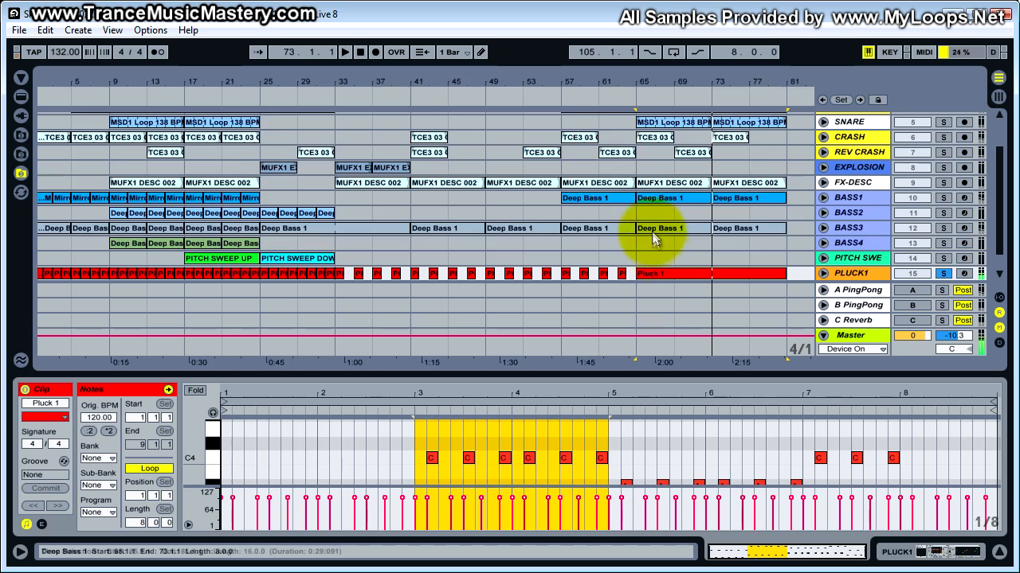
key(space)
Step: Place the insert marker at bar 33 on PLUCK2 and unfold that track
scroll(660, 227, down, 2)
click(341, 258)
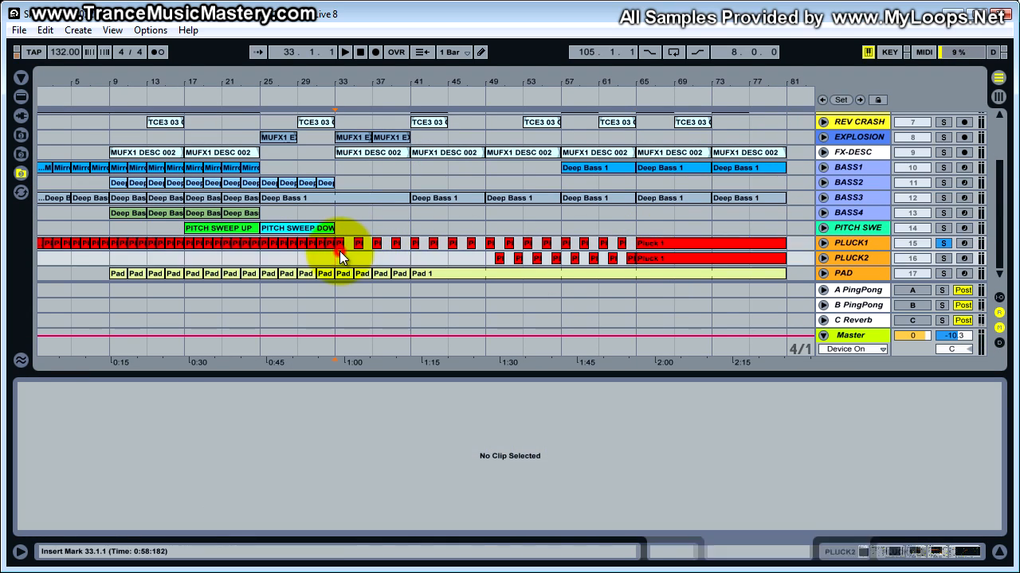
click(822, 258)
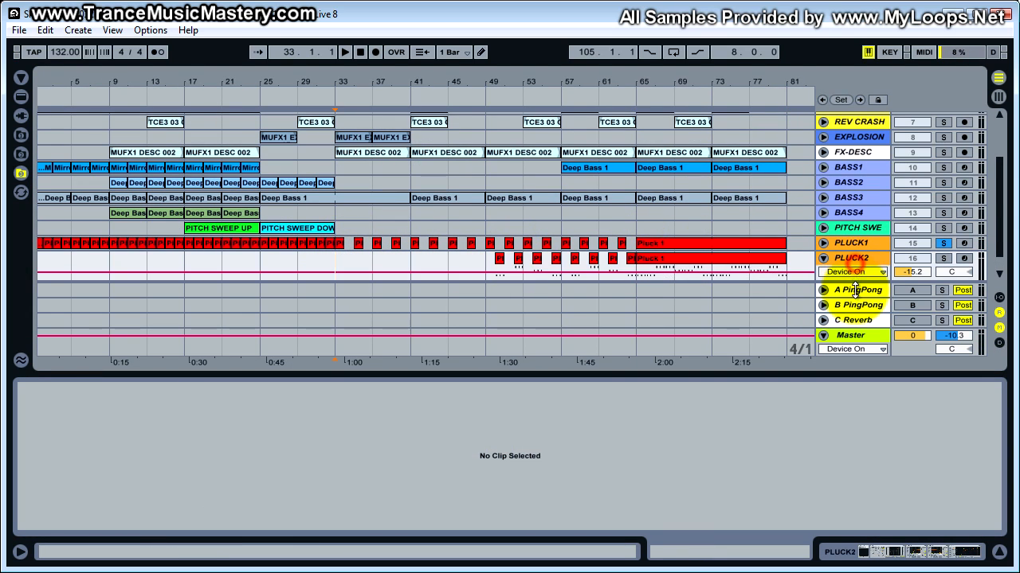
scroll(884, 235, down, 1)
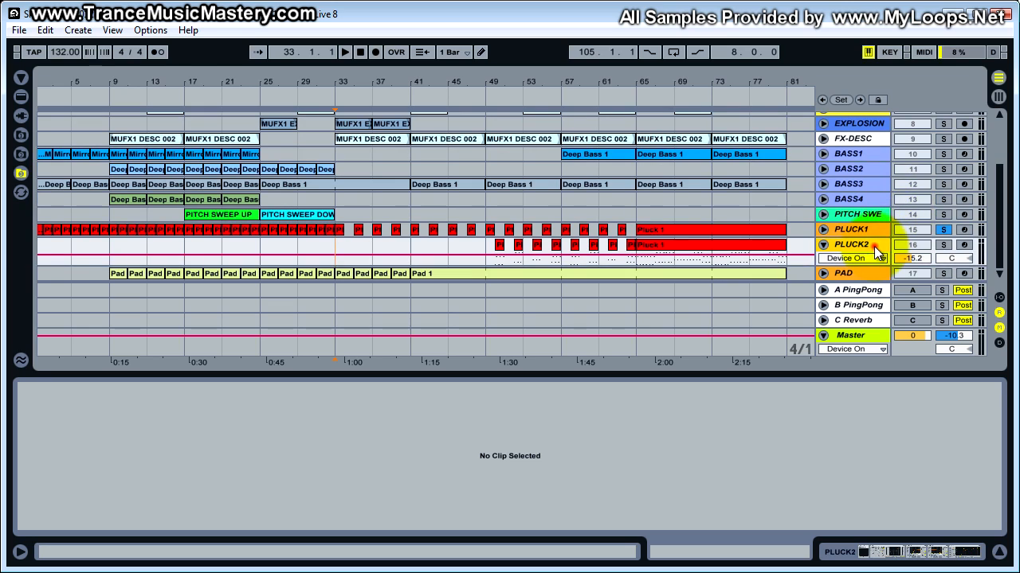
Step: Compare the PLUCK1 clip at bar 49 with the alternating PLUCK2 clip at bar 50 in a close-up of bars 42 to 58
click(490, 231)
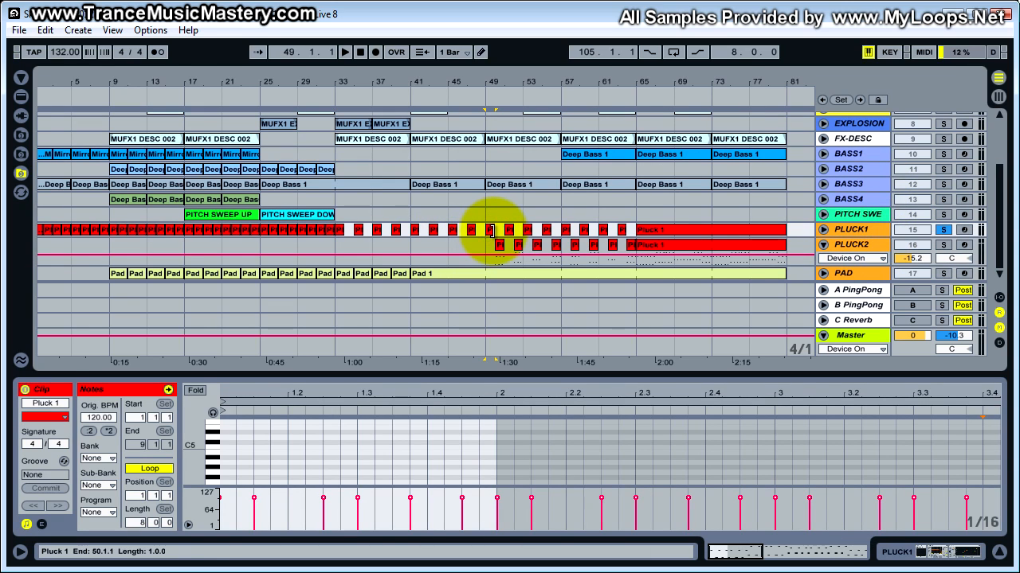
click(500, 248)
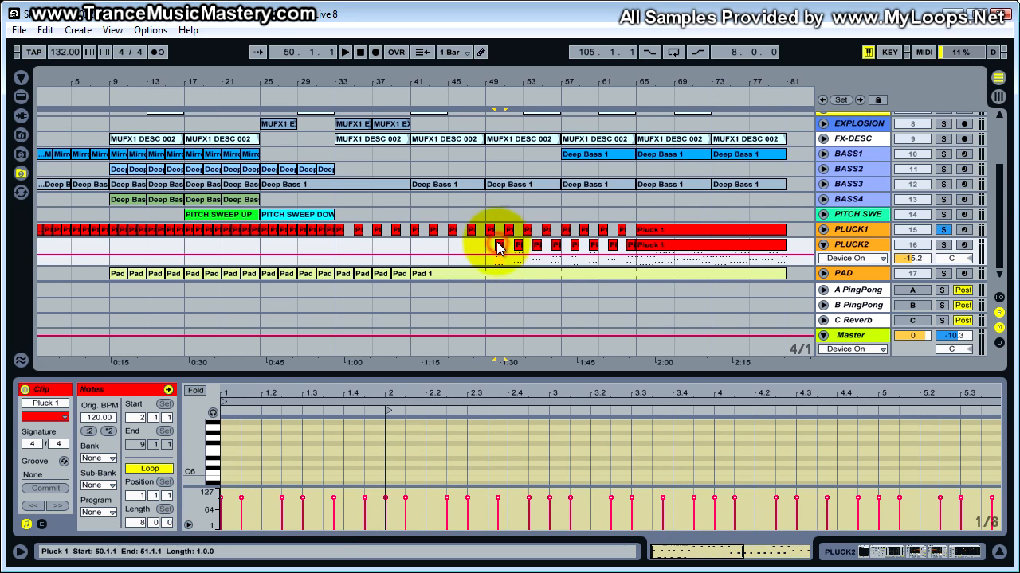
drag(518, 82, 490, 223)
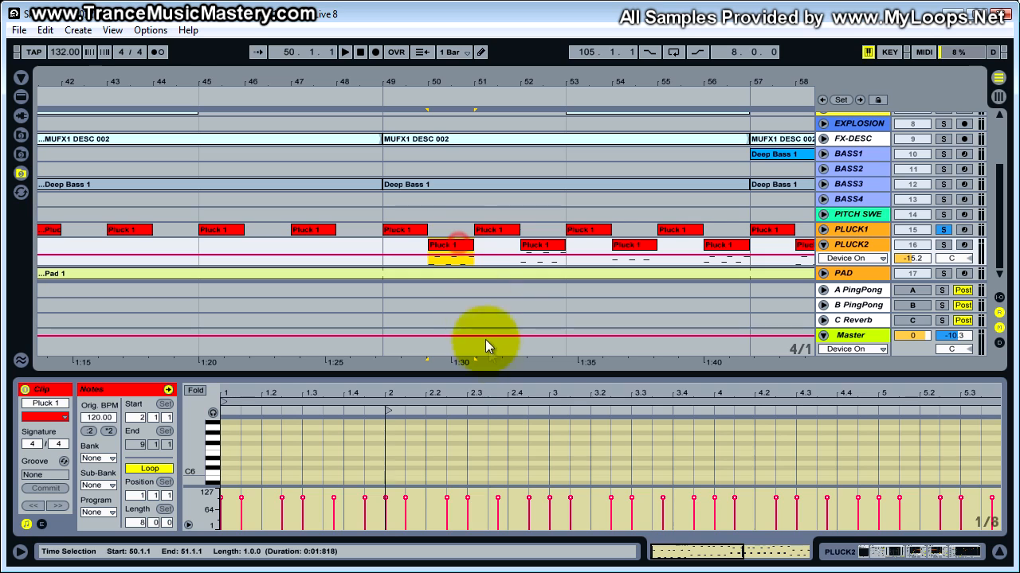
drag(496, 370, 494, 284)
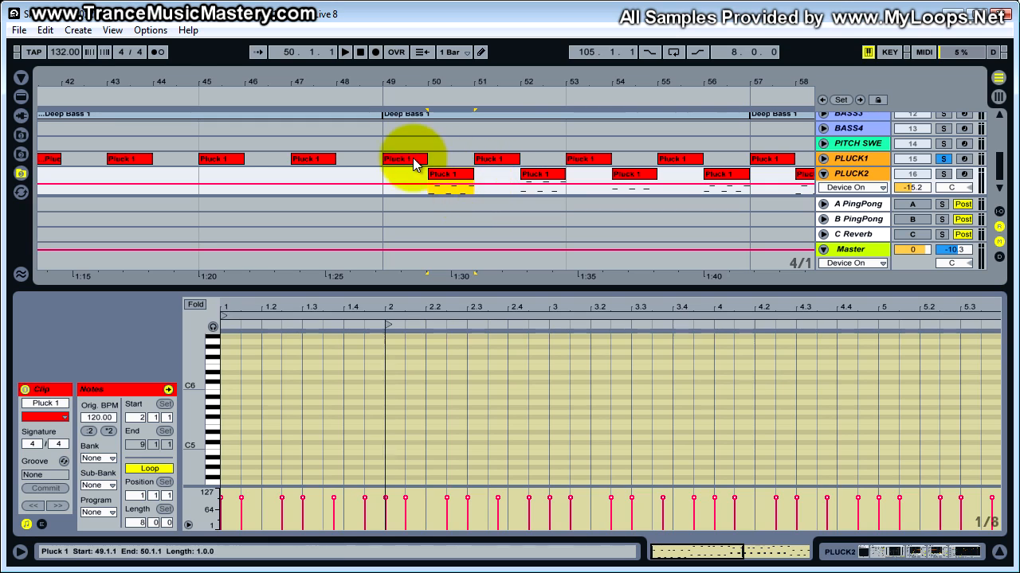
Step: Solo PLUCK2 alongside PLUCK1 at bar 49 and activate the A PingPong, B PingPong and C Reverb return tracks
click(394, 175)
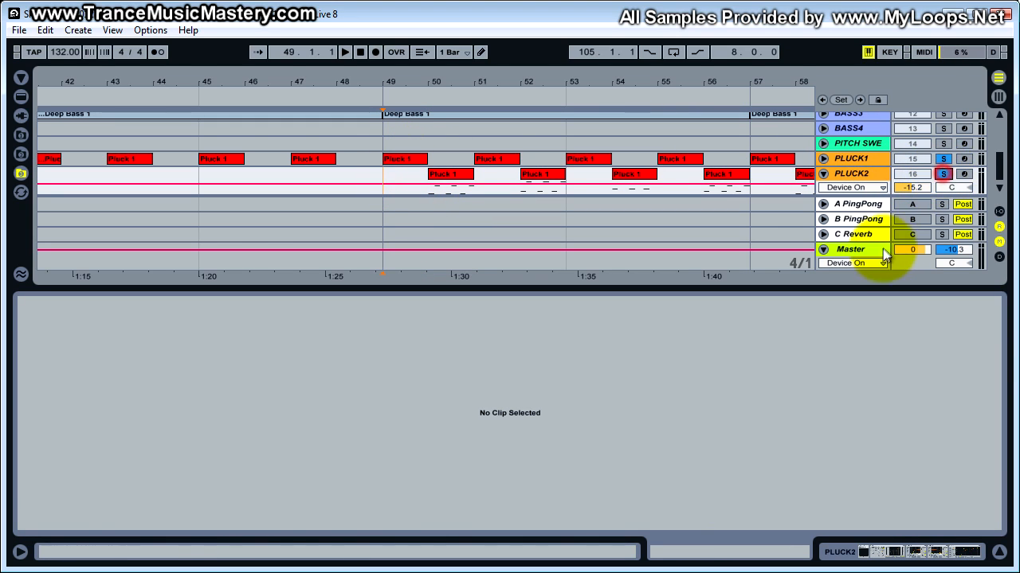
click(912, 204)
click(913, 220)
click(912, 233)
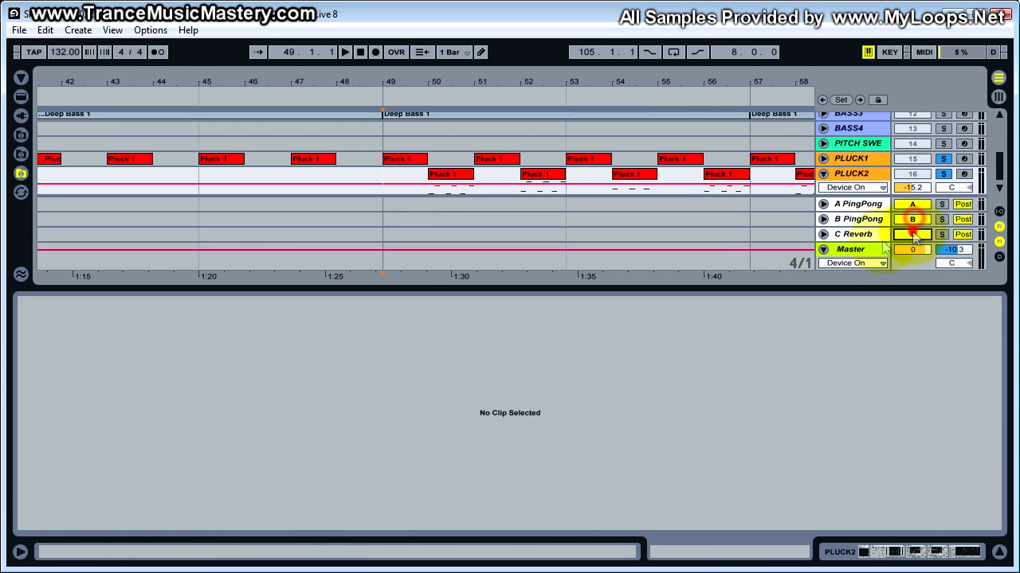
Step: Play the soloed PLUCK1 and PLUCK2 tracks from bar 49 into the full Pluck 1 clips at bar 65
click(407, 161)
key(space)
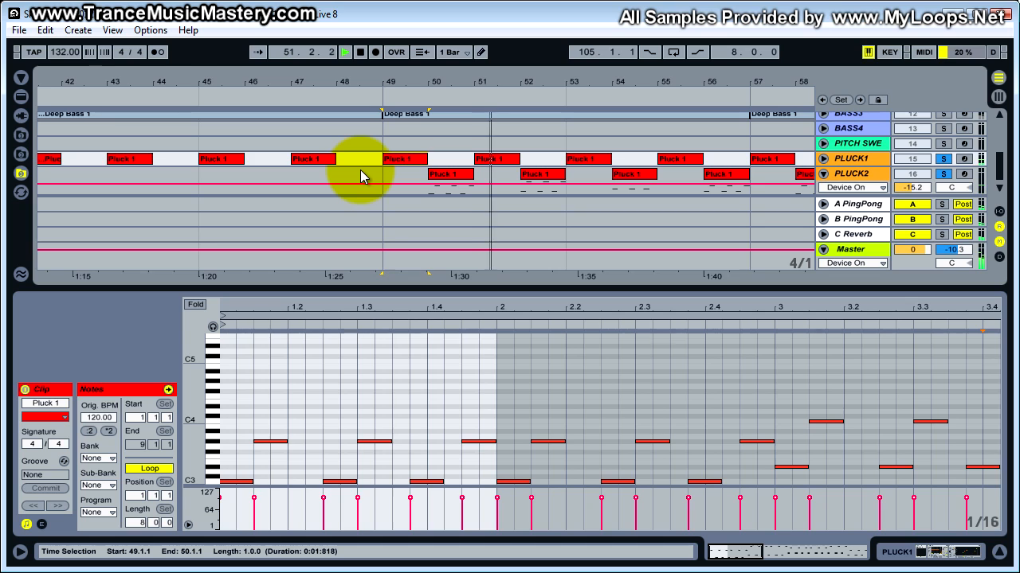
drag(489, 79, 484, 84)
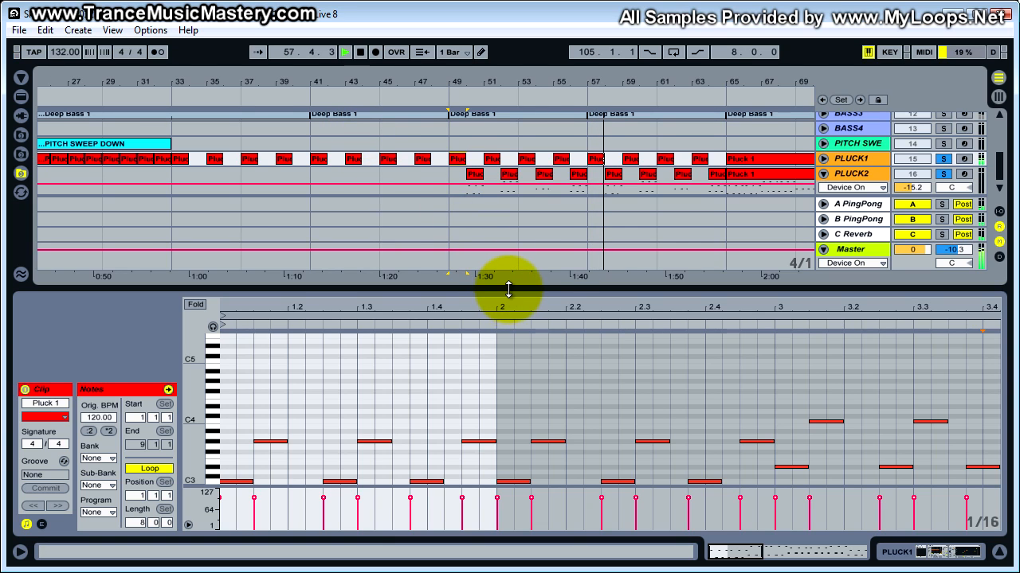
drag(505, 287, 479, 403)
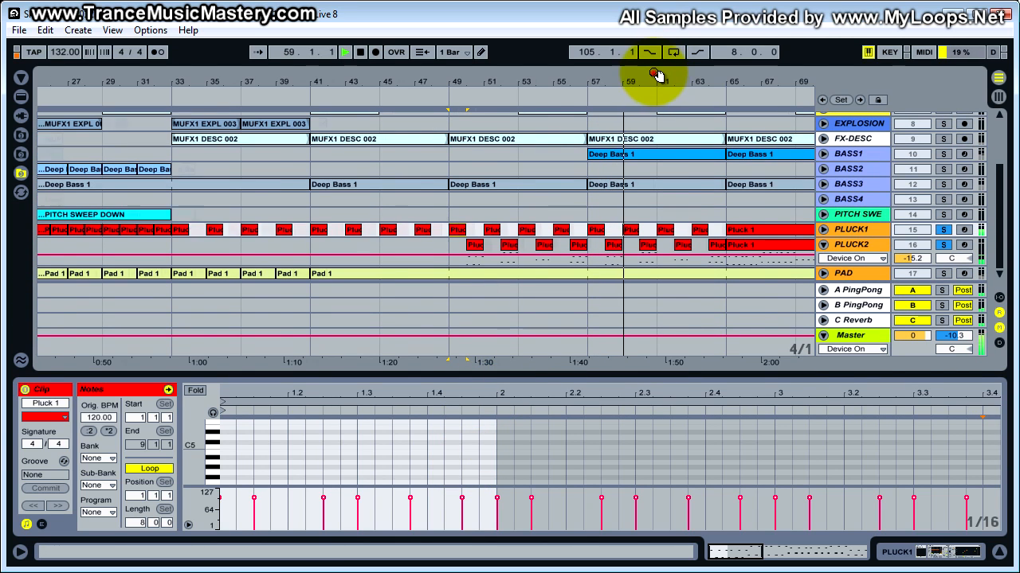
drag(661, 80, 653, 76)
click(409, 227)
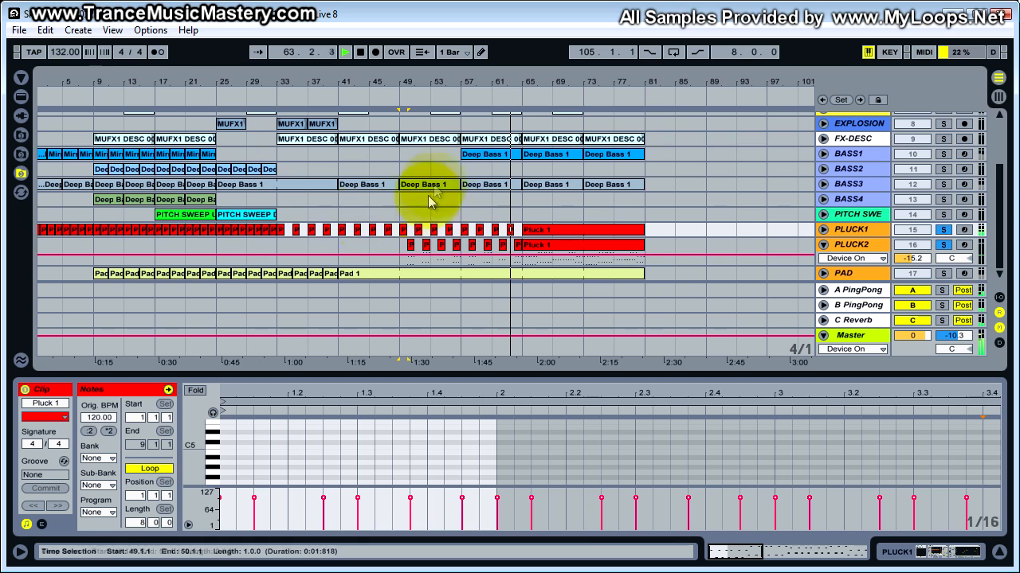
drag(523, 83, 522, 84)
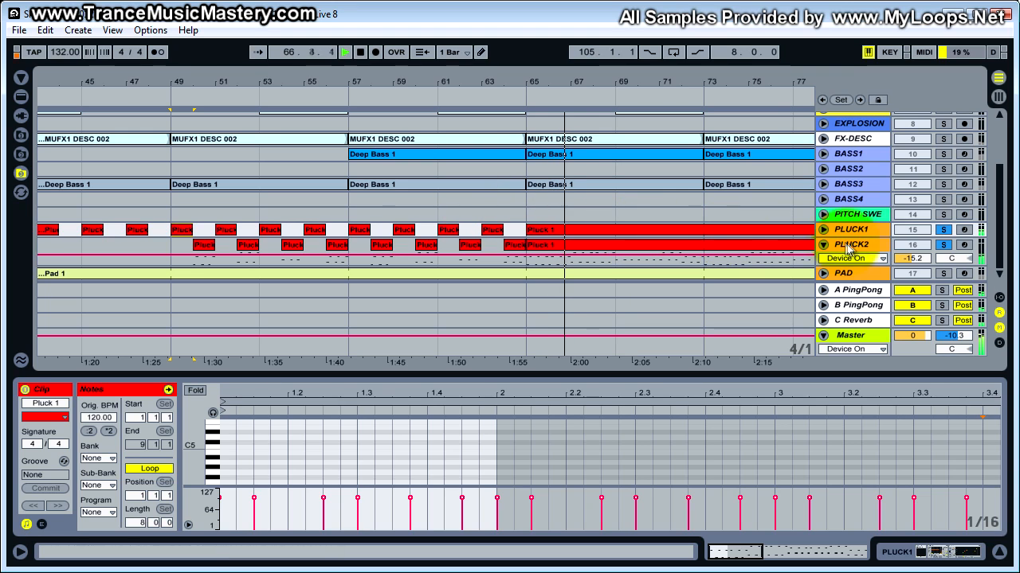
Step: Turn off the solo on PLUCK1 and PLUCK2 and deactivate the A PingPong, B PingPong and C Reverb return tracks
ctrl+click(943, 245)
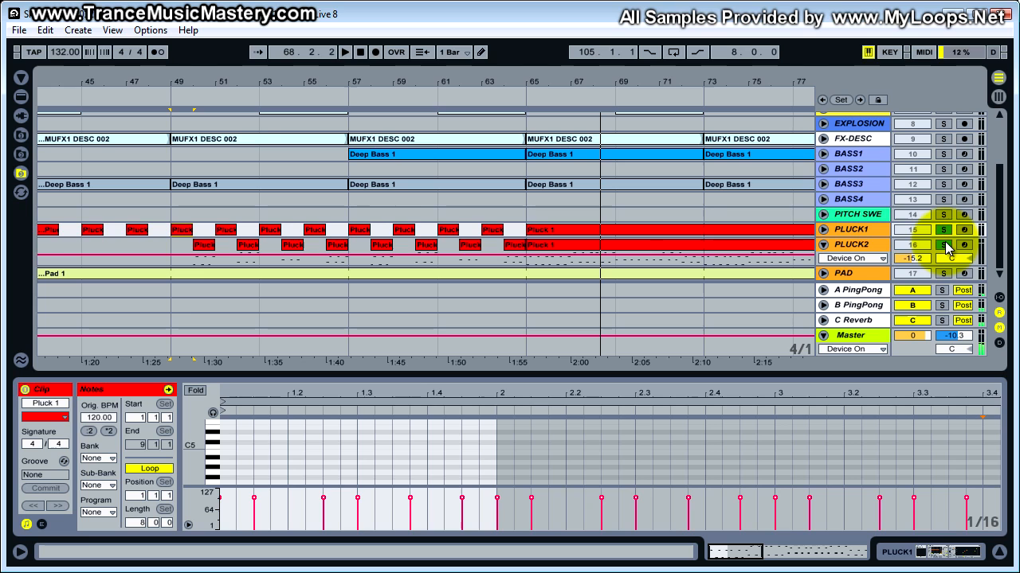
click(943, 244)
click(910, 305)
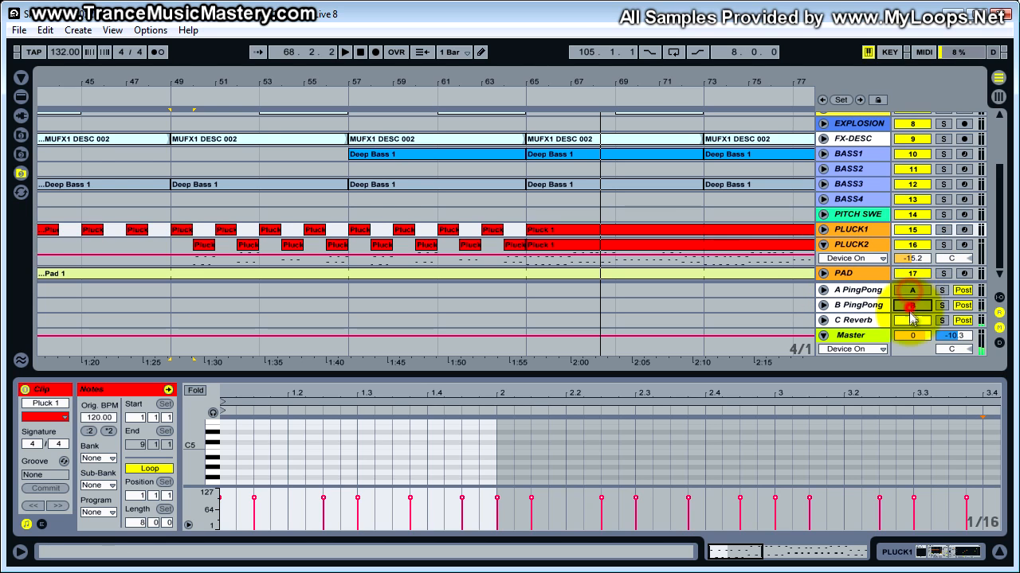
drag(660, 81, 659, 78)
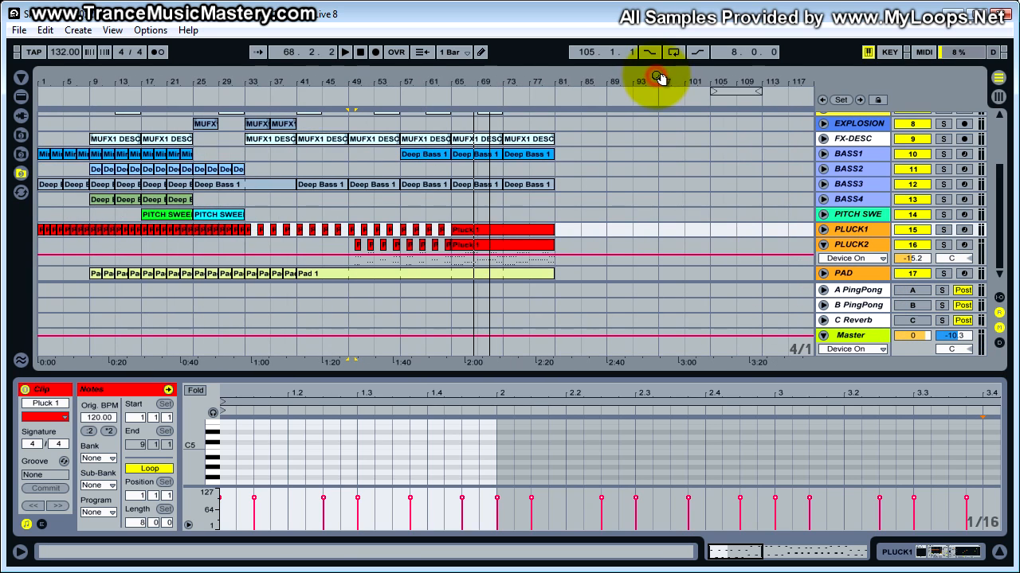
Step: Open the Pluck 1 clip at bar 19 on PLUCK1 to view its notes
drag(213, 94, 364, 136)
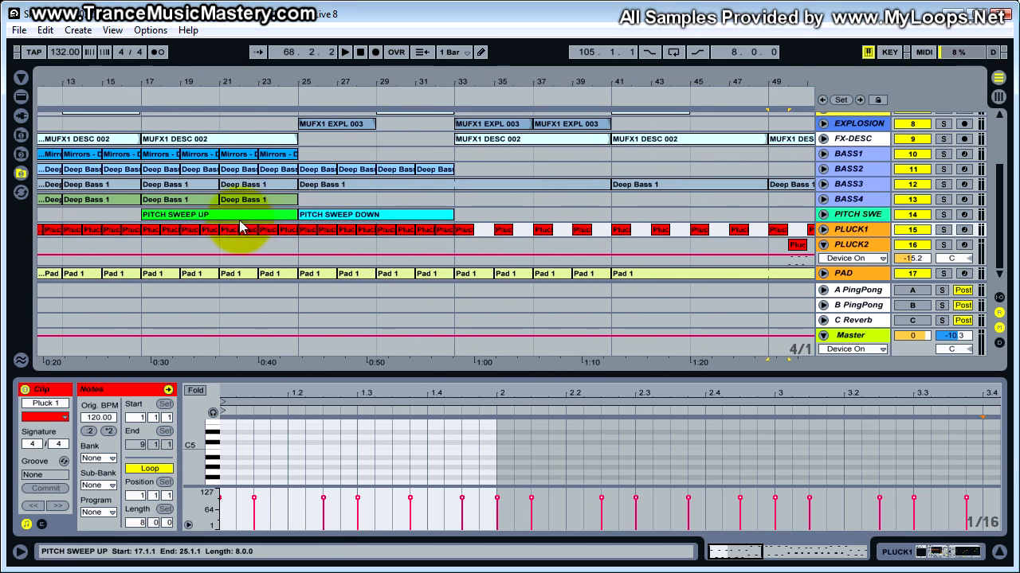
double_click(191, 232)
drag(375, 375, 409, 383)
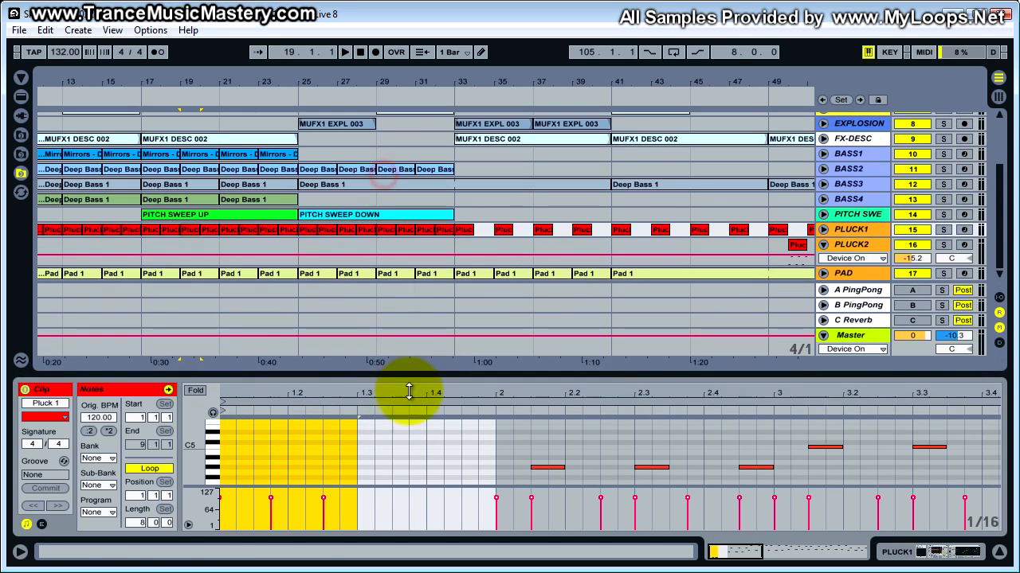
Step: Cut the PLUCK1 clips between bars 1 and 33 and select the emptied range
click(466, 84)
drag(467, 85, 307, 87)
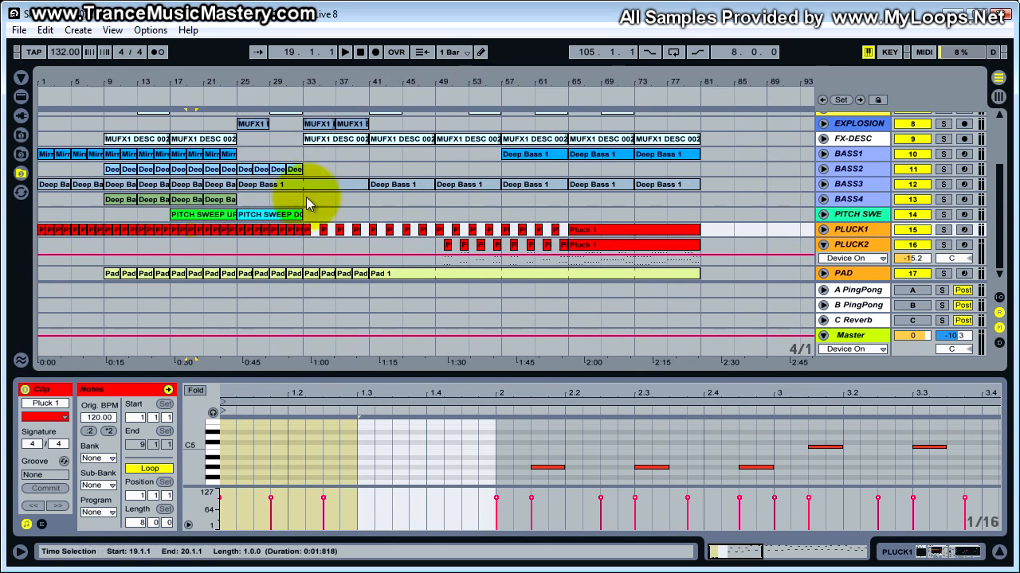
click(302, 231)
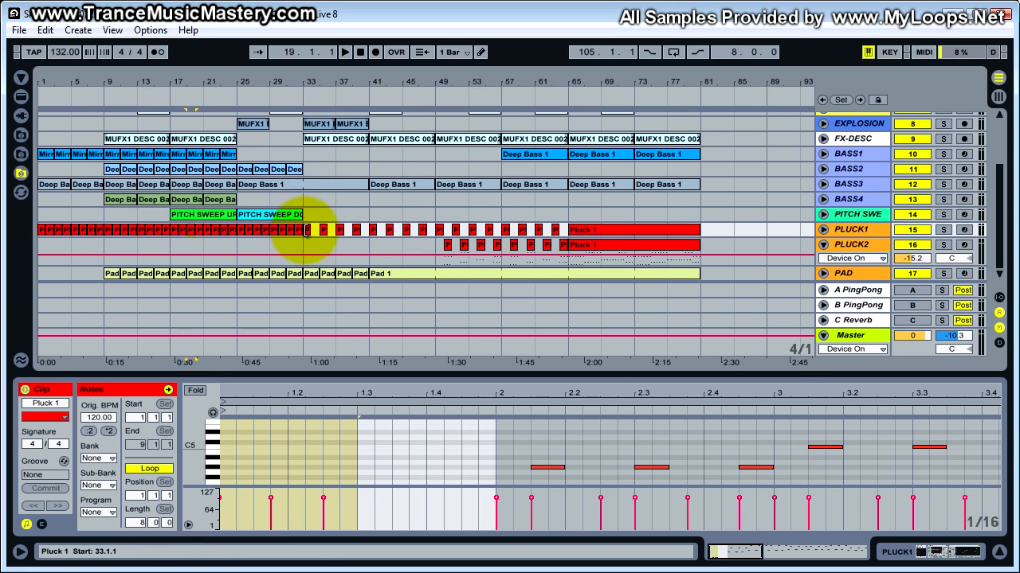
click(40, 231)
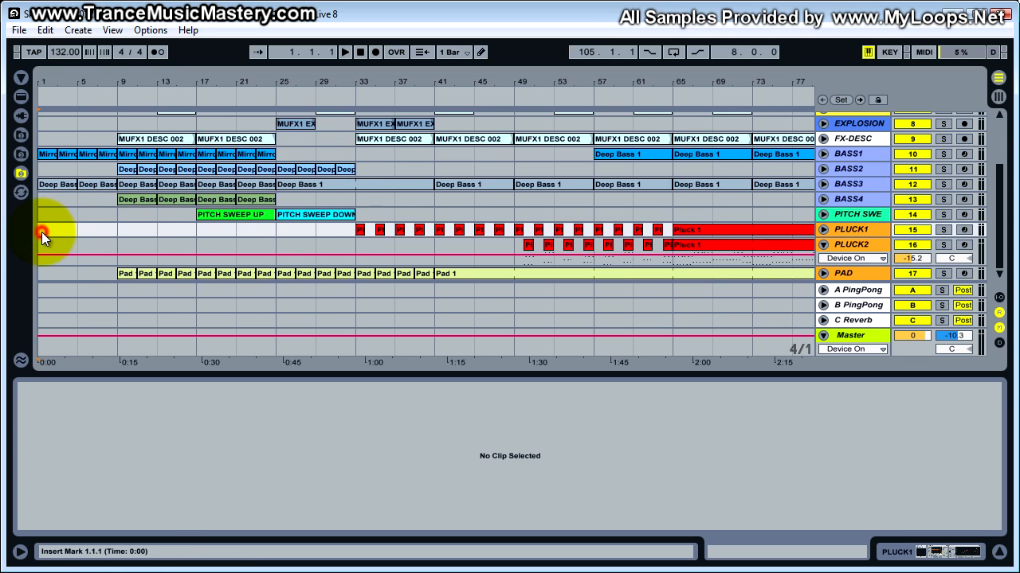
drag(43, 230, 348, 236)
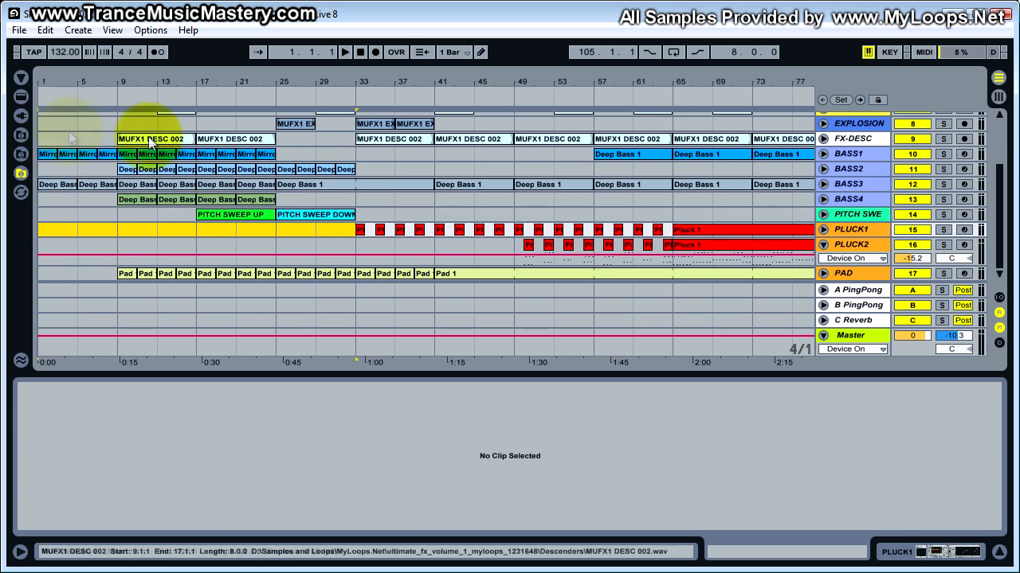
Step: Play the arrangement from bar 1 to about bar 17 without the pluck clips
click(47, 231)
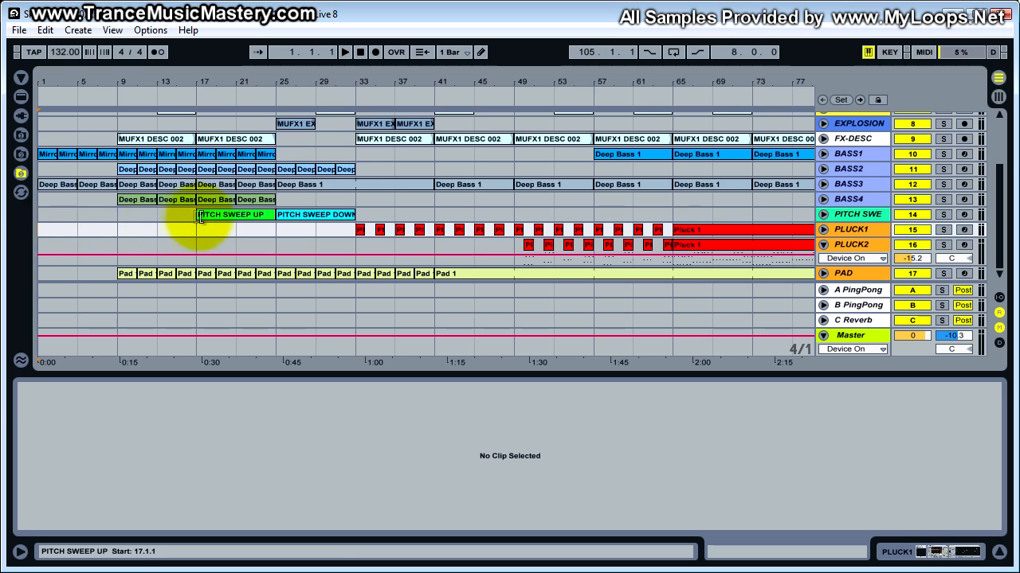
key(space)
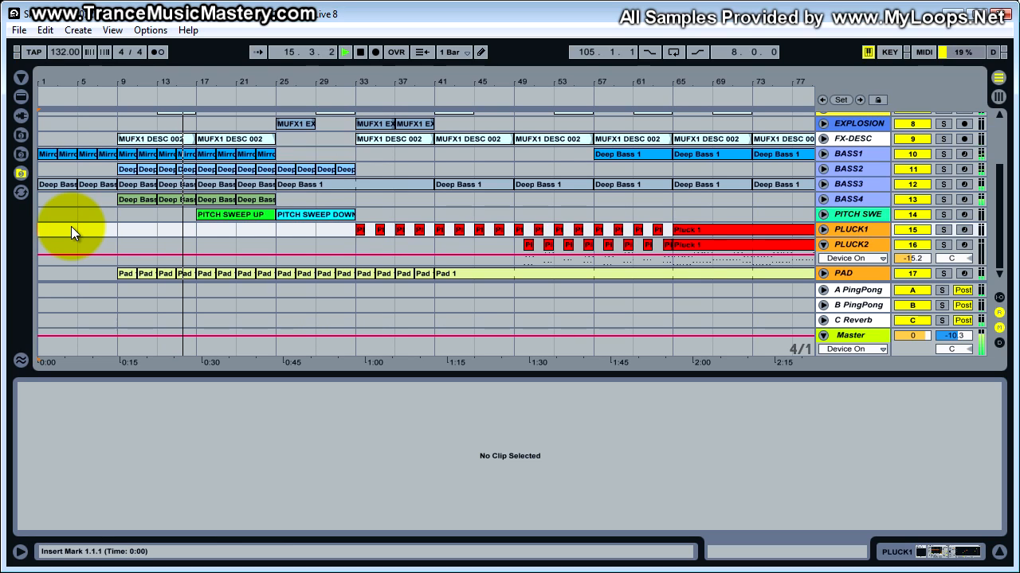
key(space)
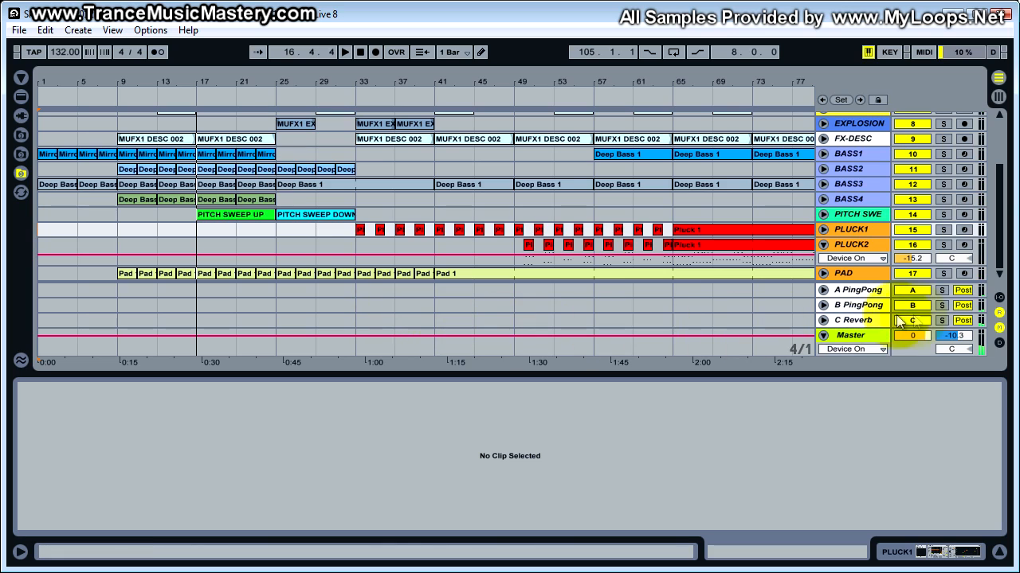
Step: Deactivate the three return tracks and paste the cut Pluck 1 clips back at bar 1 on PLUCK1
click(921, 320)
click(921, 305)
click(923, 290)
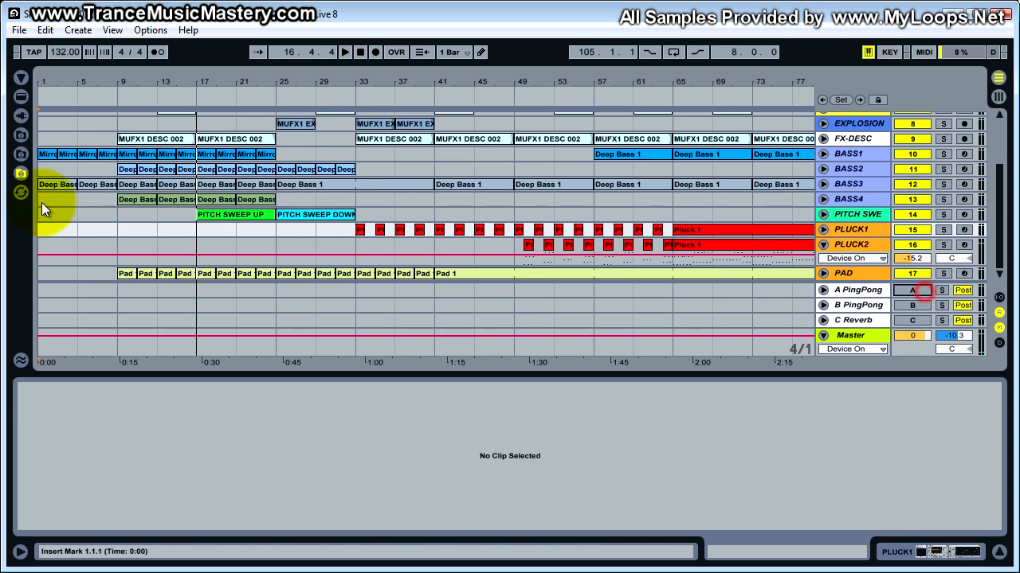
click(44, 232)
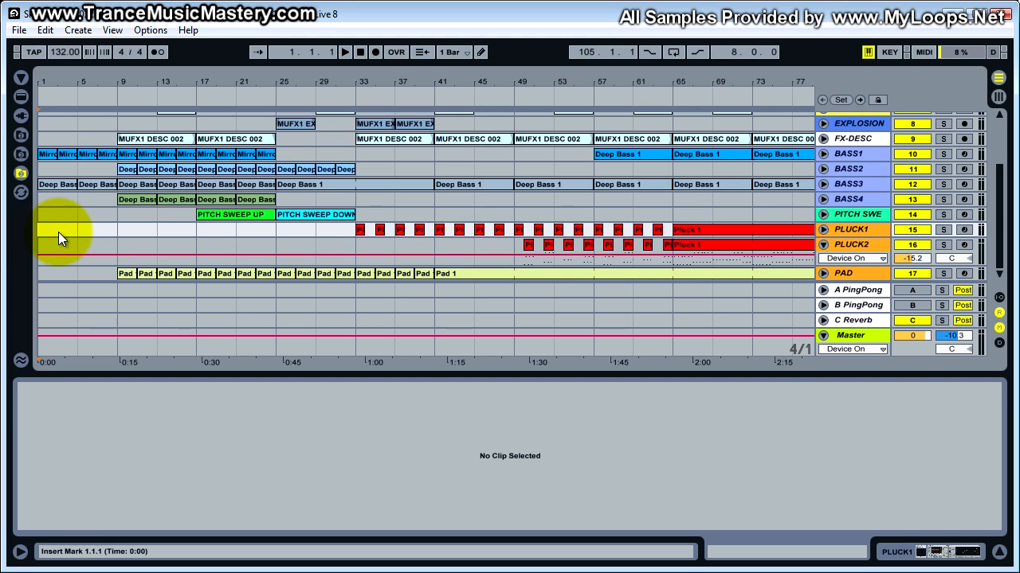
key(ctrl+v)
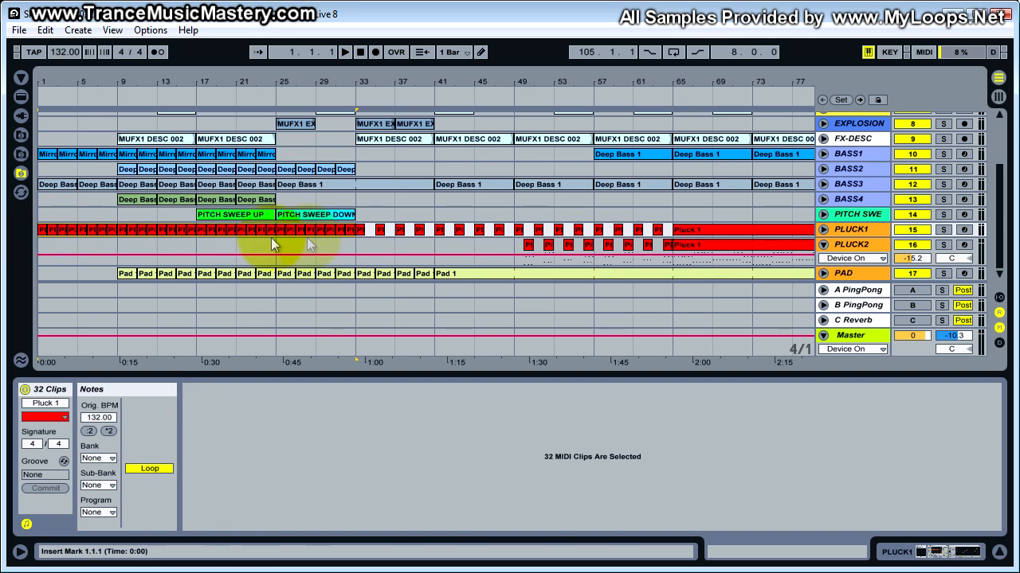
Step: Examine the notes of the first Pluck 1 clip at bar 1 in an enlarged clip view
click(42, 232)
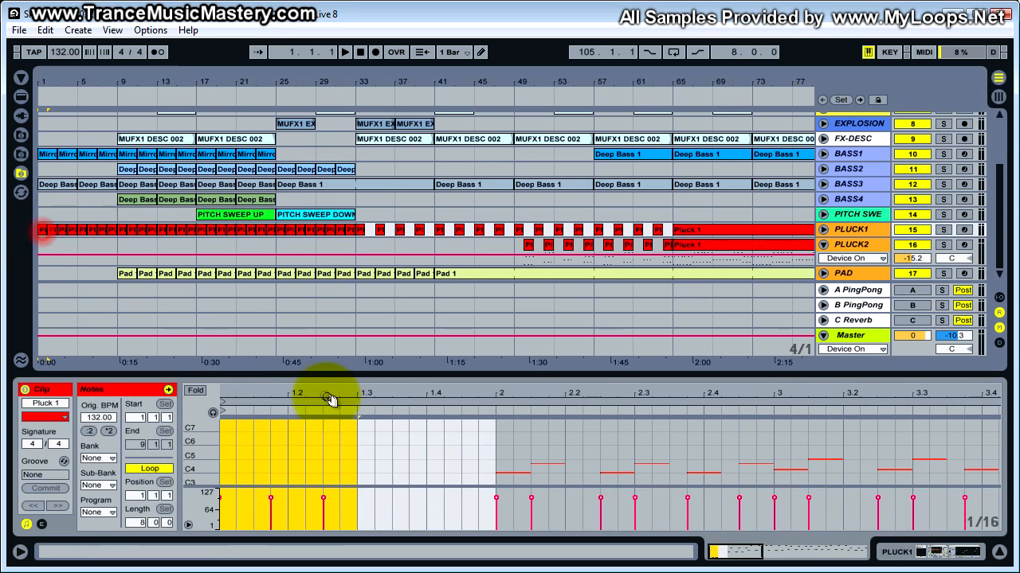
drag(352, 374, 359, 191)
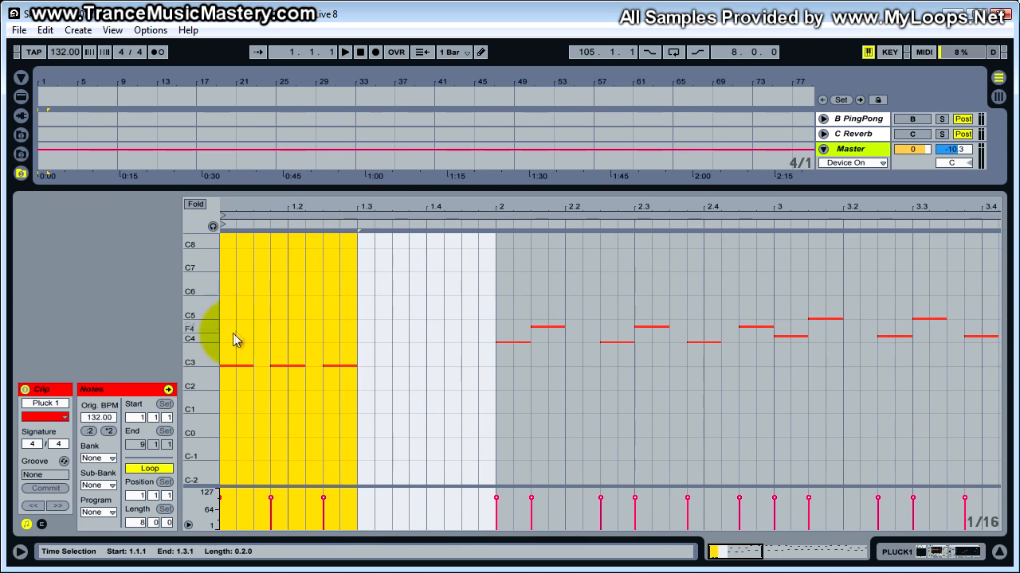
drag(192, 352, 233, 356)
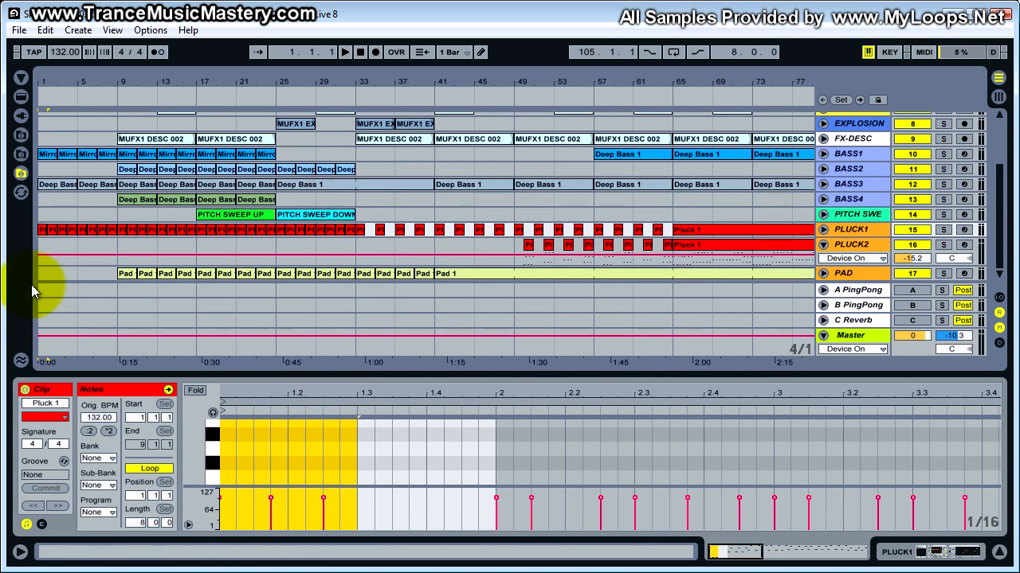
Step: Solo PLUCK1 and play its opening clips from bar 1 to about bar 5
click(44, 229)
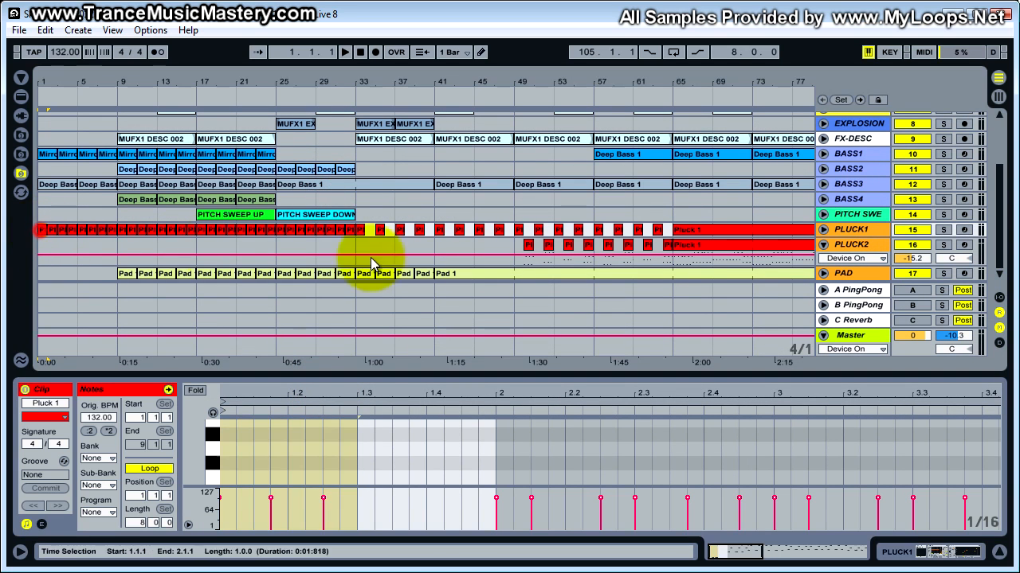
click(944, 230)
key(space)
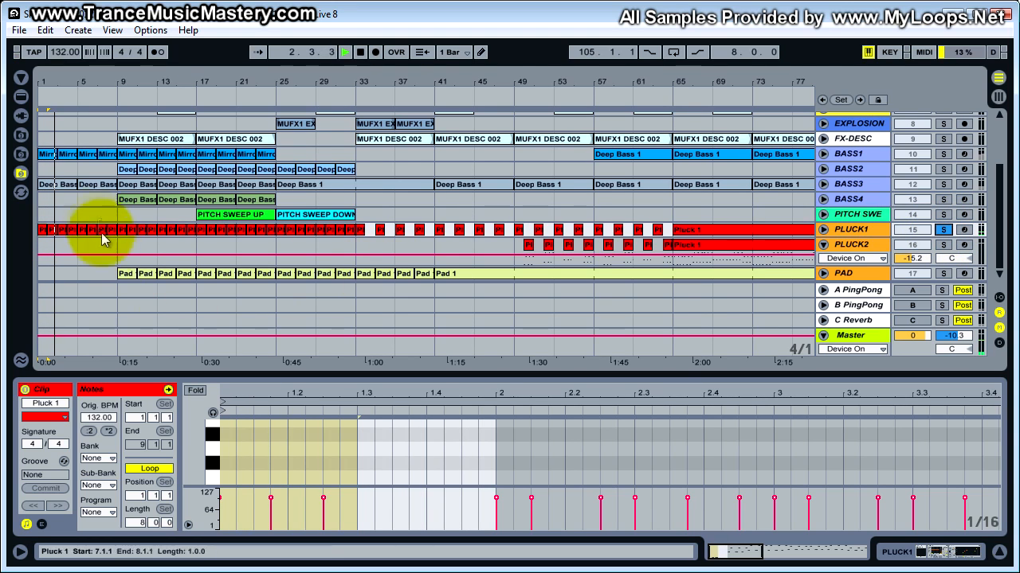
drag(86, 81, 87, 83)
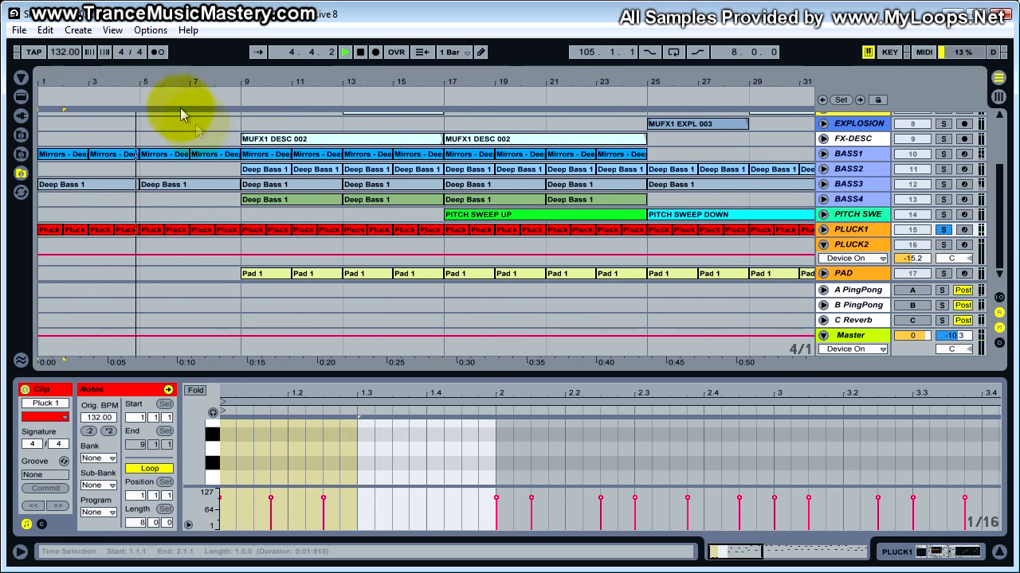
key(space)
Step: Examine the notes of the Pluck 1 clip at bar 5, then hide the clip view and play from there to bar 9
click(150, 231)
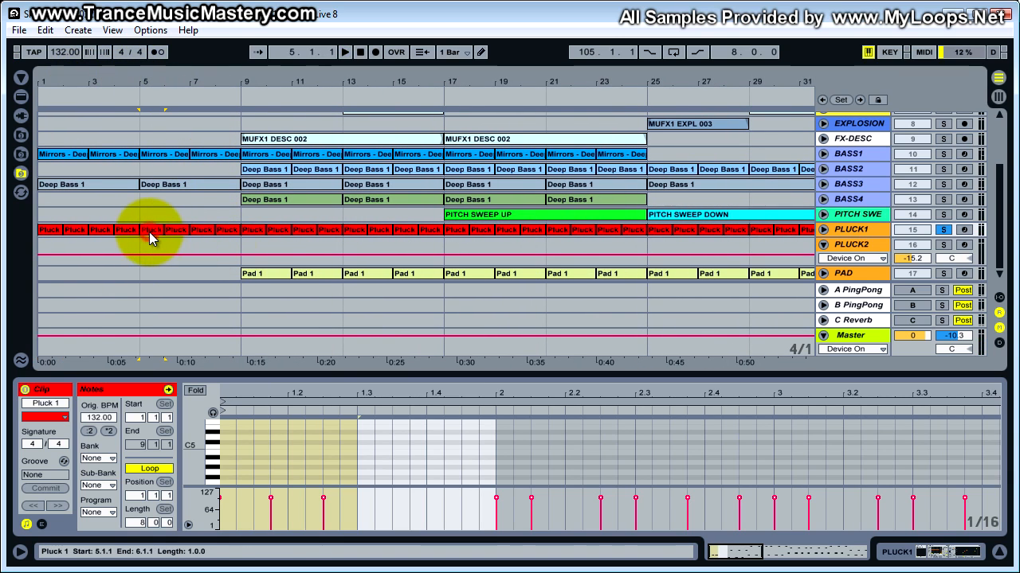
drag(411, 376, 400, 191)
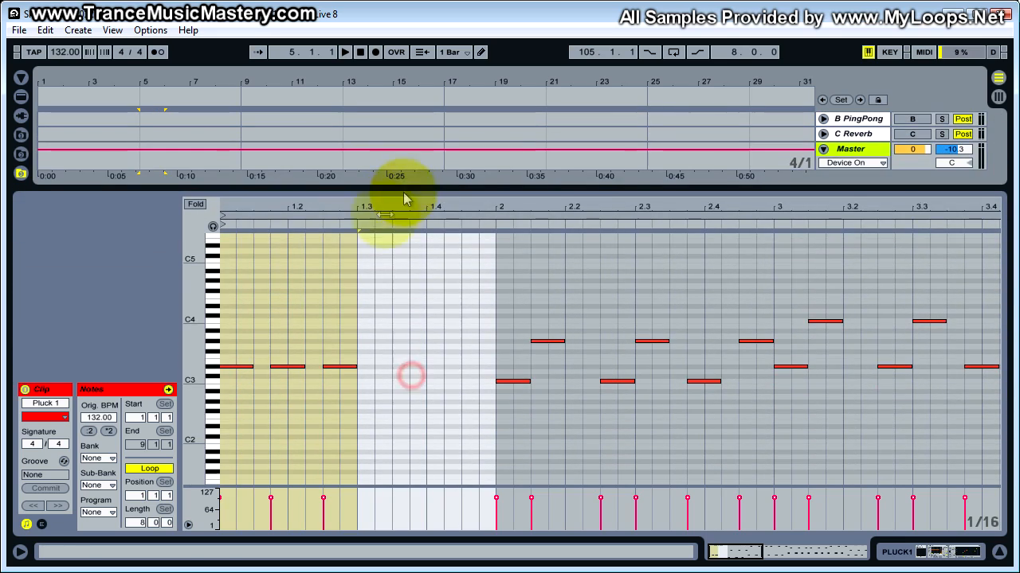
drag(355, 189, 343, 494)
key(space)
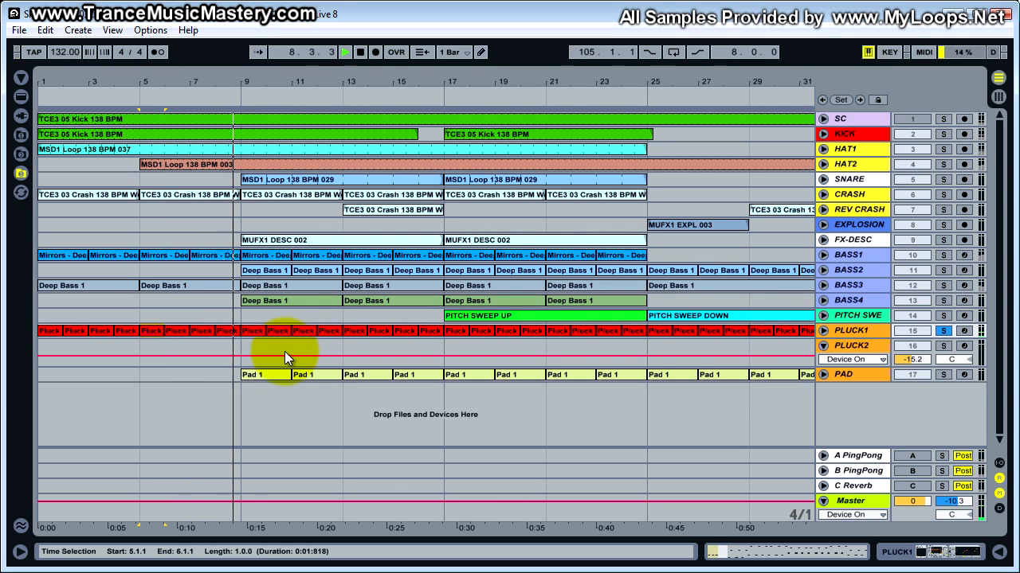
key(space)
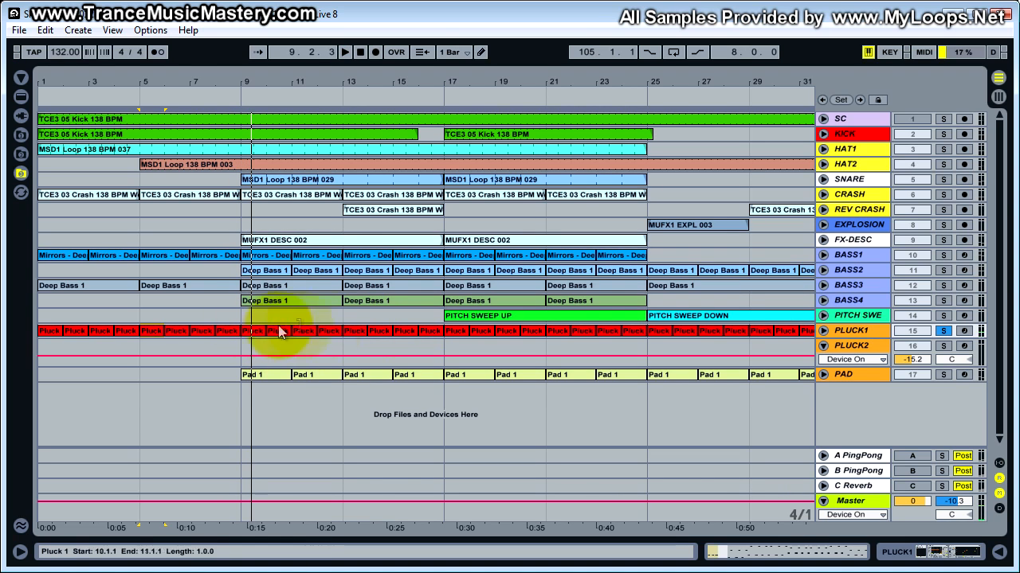
Step: Place the insert marker at bar 33 on PLUCK2 and turn off the solo on PLUCK1
drag(517, 96, 518, 82)
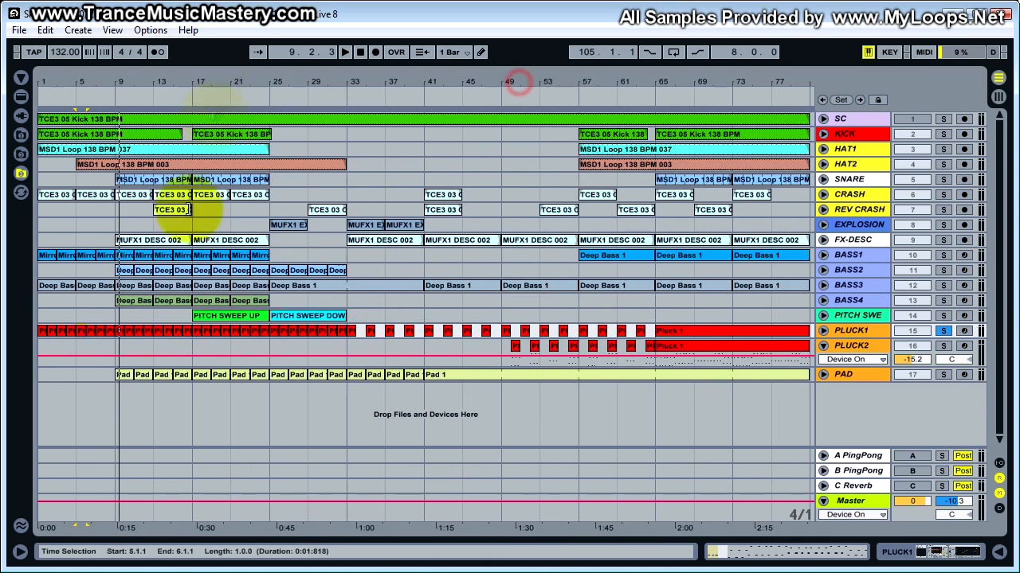
click(349, 340)
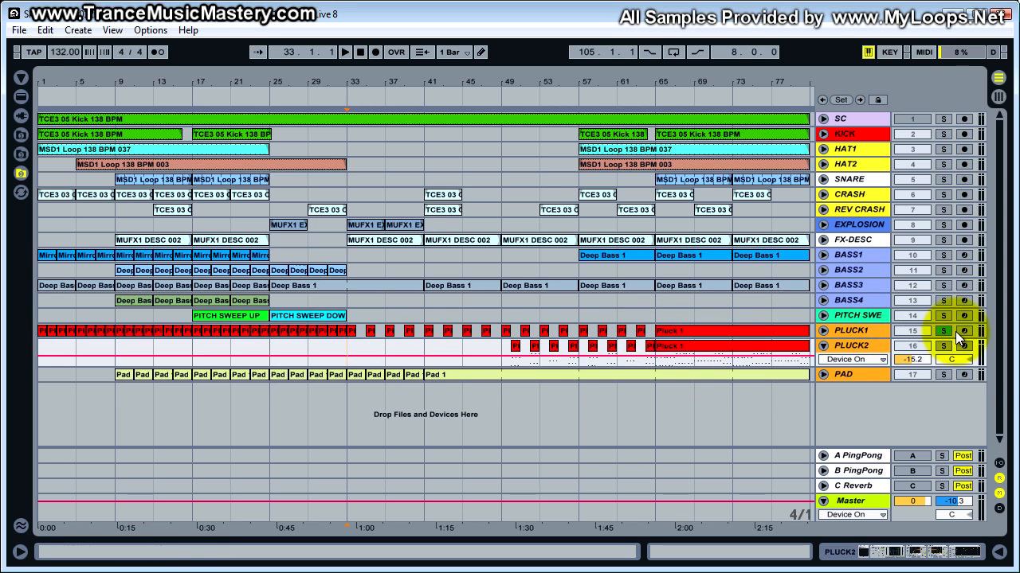
drag(512, 80, 512, 72)
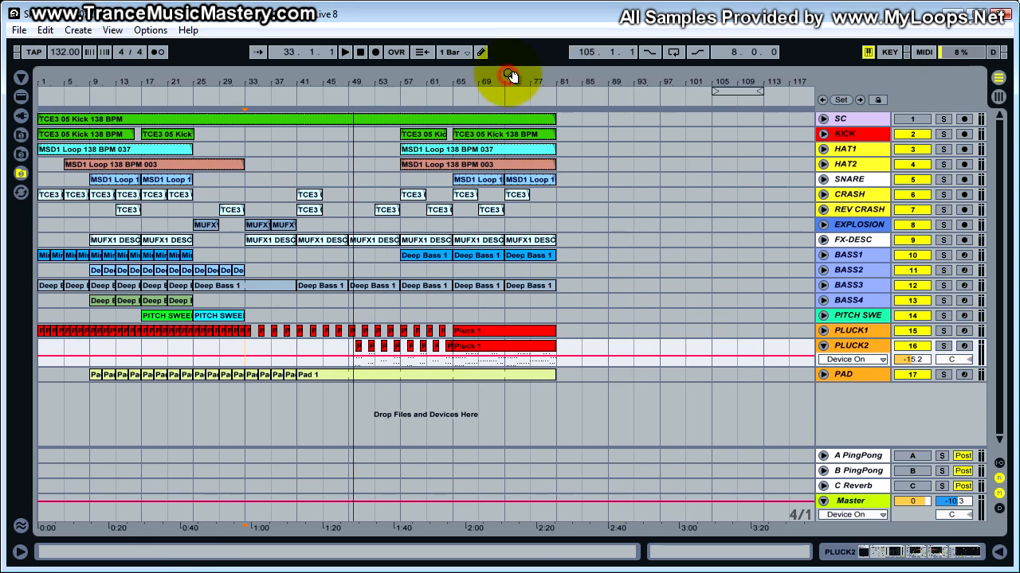
Step: Examine the chord notes of the long Pad 1 clip at bar 41 in an enlarged clip view, then hide the clip view
click(247, 301)
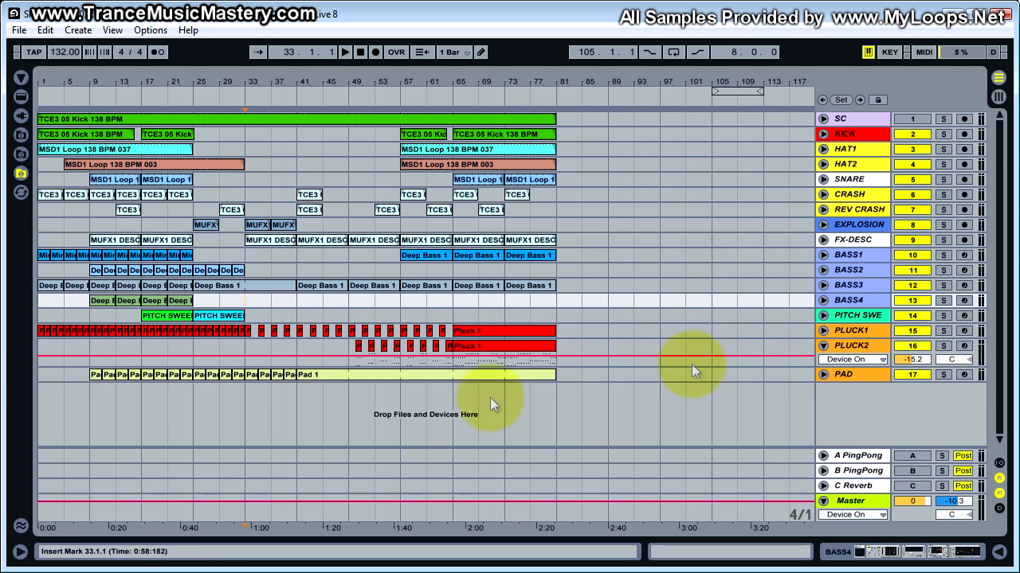
double_click(319, 375)
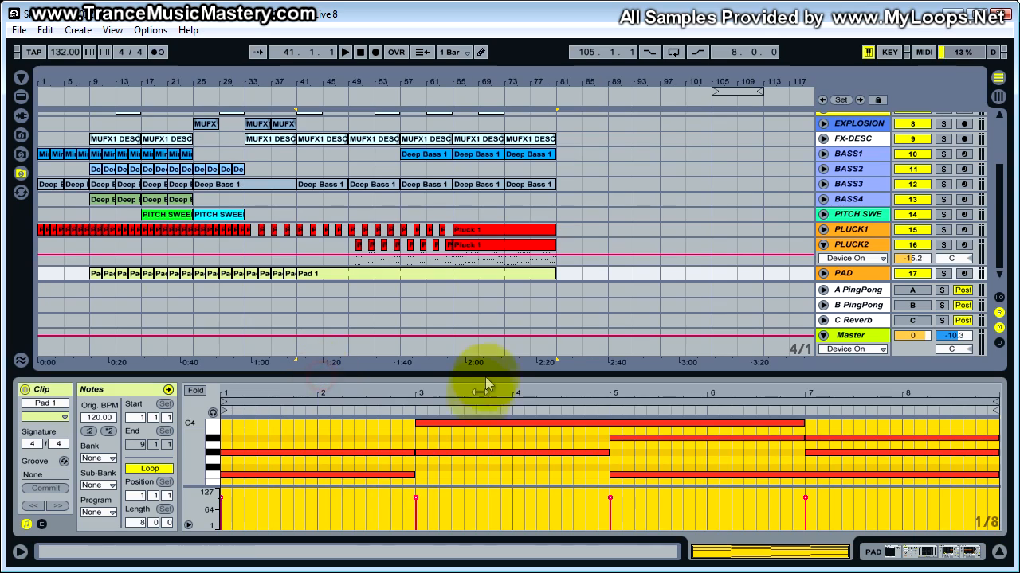
drag(487, 368, 485, 263)
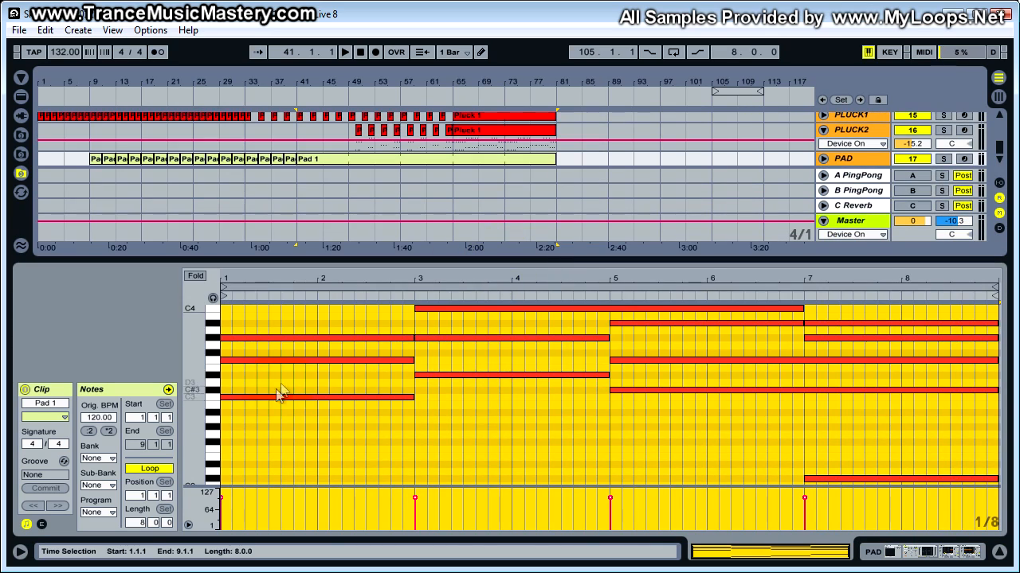
click(339, 212)
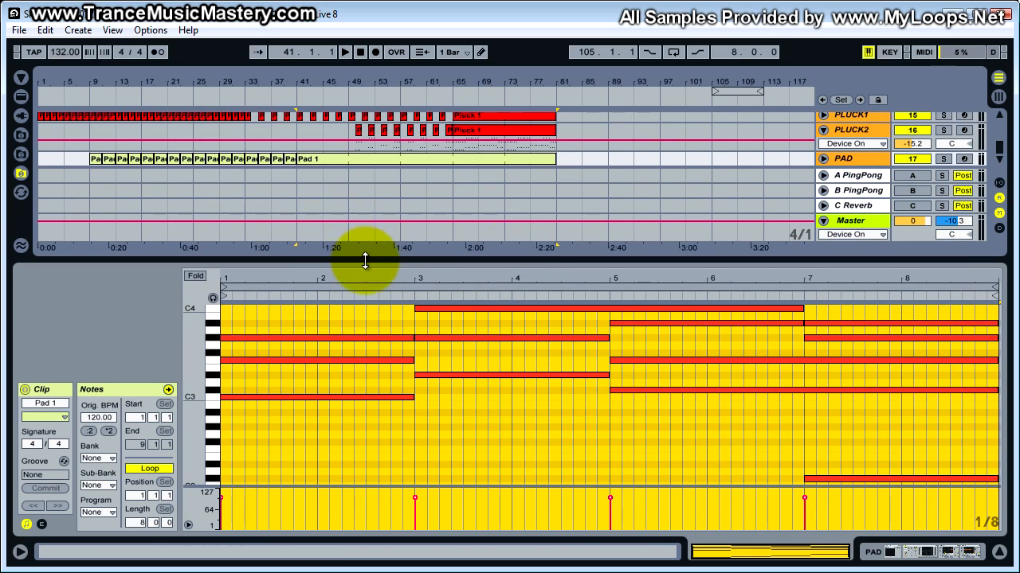
drag(365, 261, 325, 497)
Step: Play bars 33 to 41 with the return tracks on, stop, and switch off return tracks A, B and C
click(247, 300)
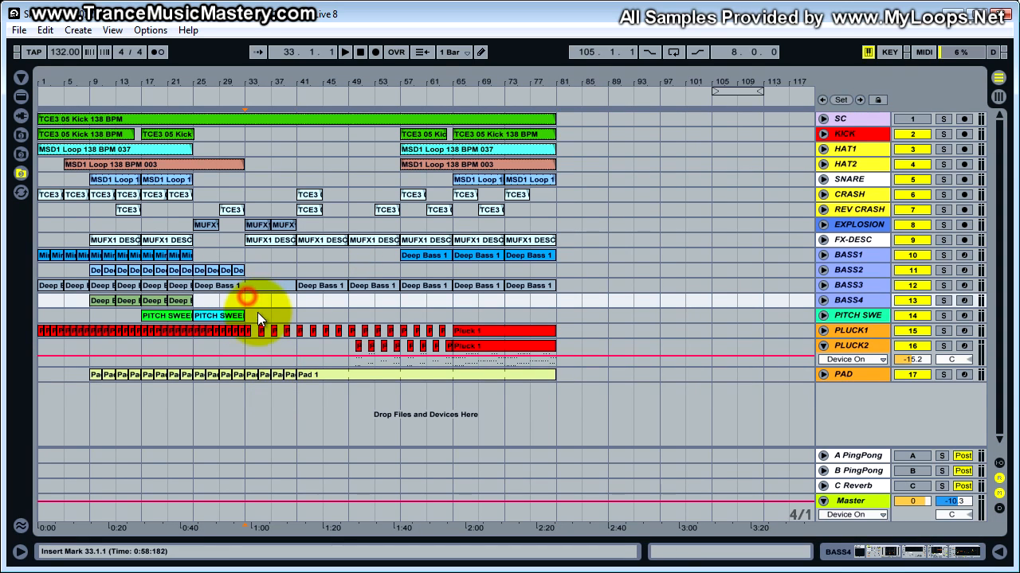
drag(253, 302, 298, 303)
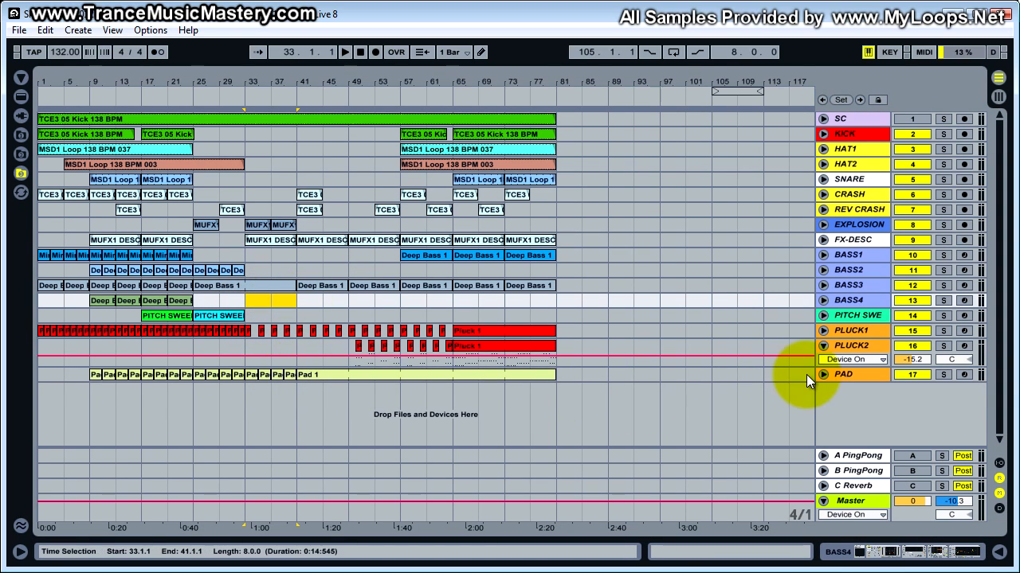
key(space)
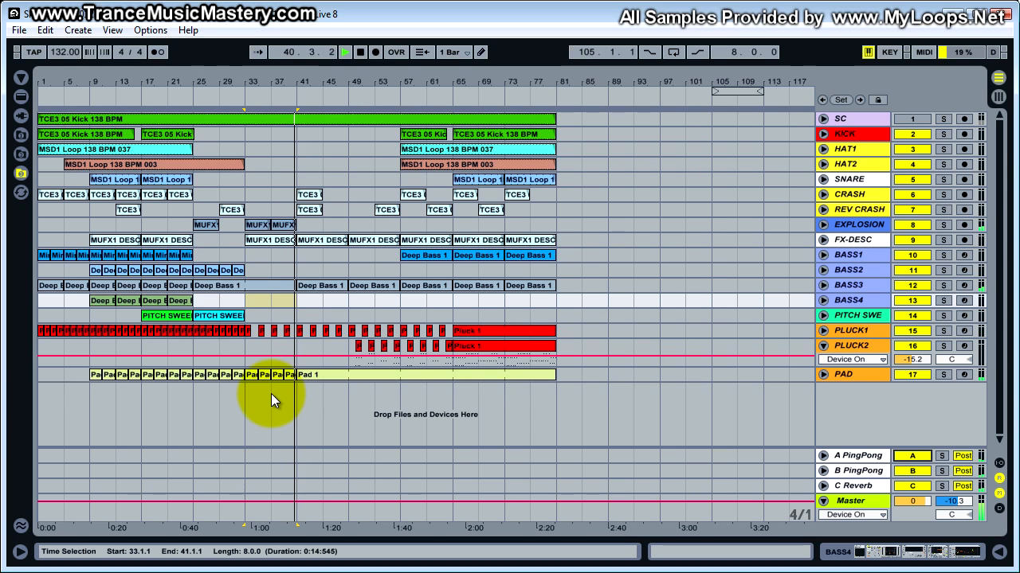
key(space)
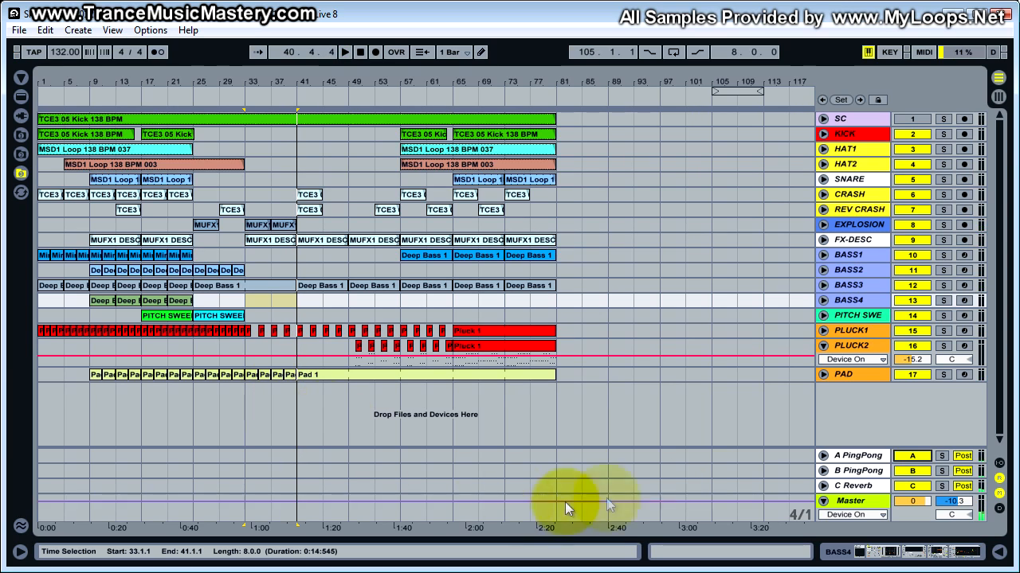
click(912, 472)
click(913, 486)
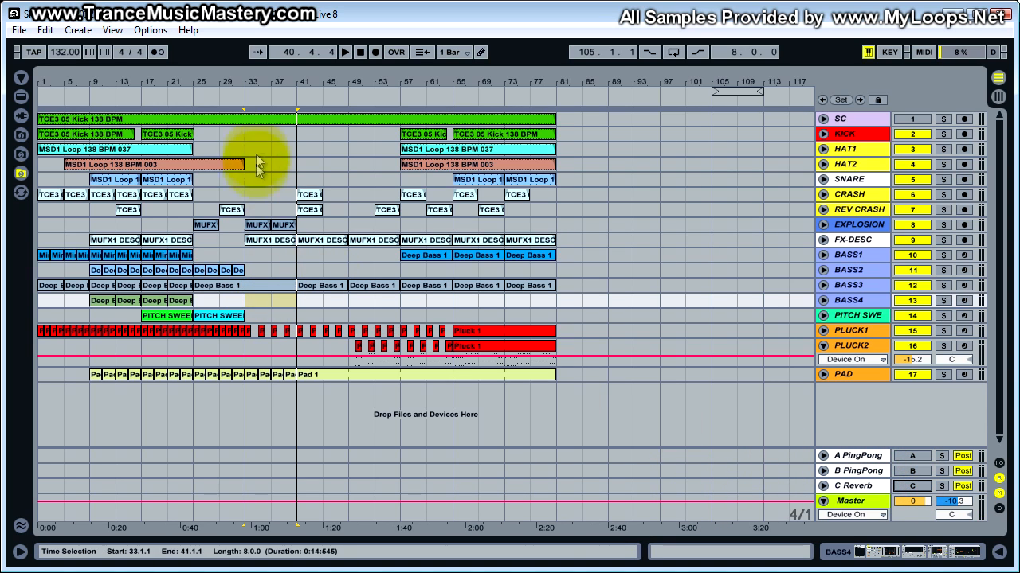
Step: Examine the notes of the short Pad 1 clips from bar 33 to bar 41, then hide the clip view
drag(268, 87, 280, 83)
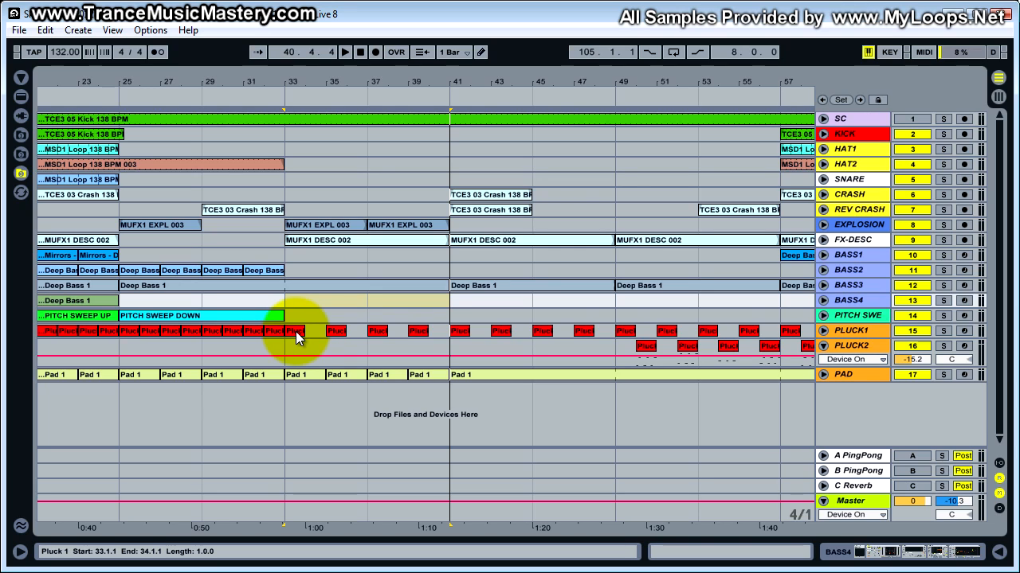
double_click(304, 373)
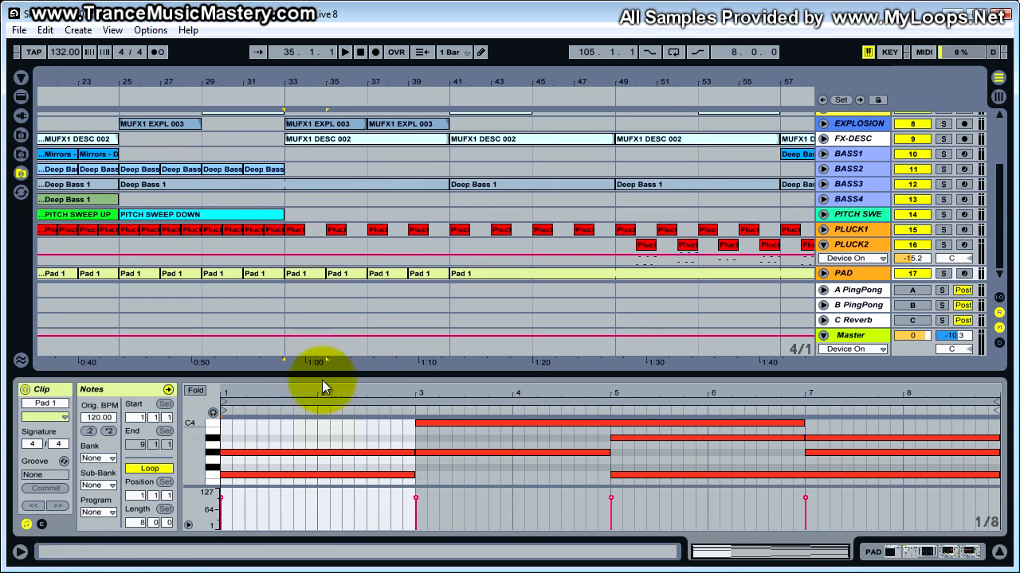
click(338, 274)
click(376, 274)
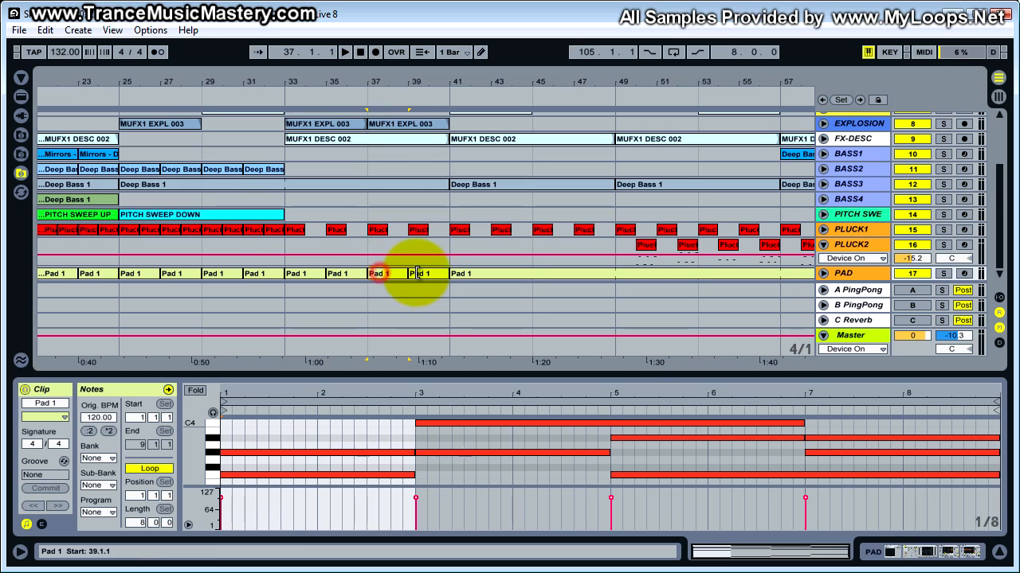
click(415, 274)
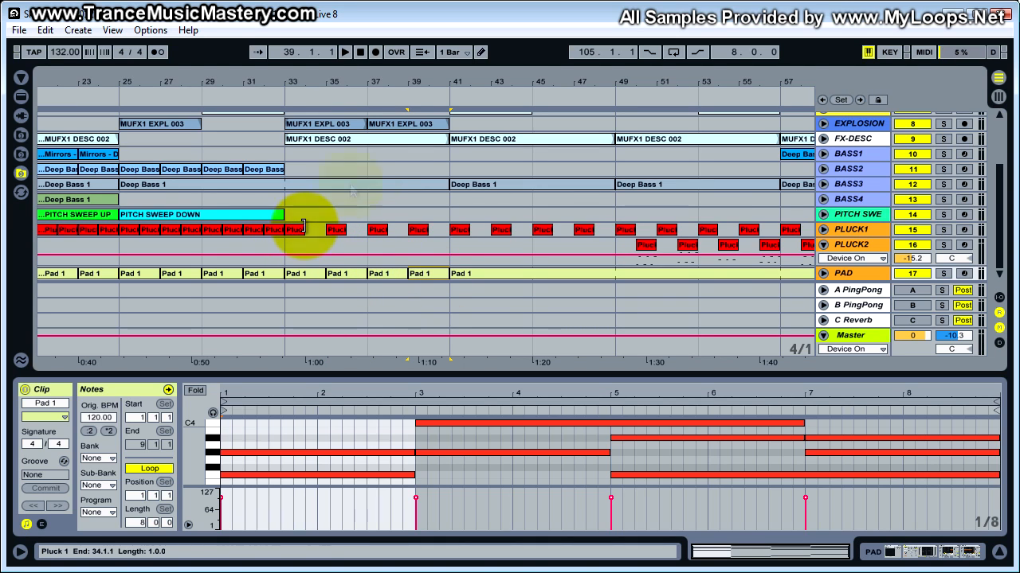
scroll(399, 204, up, 2)
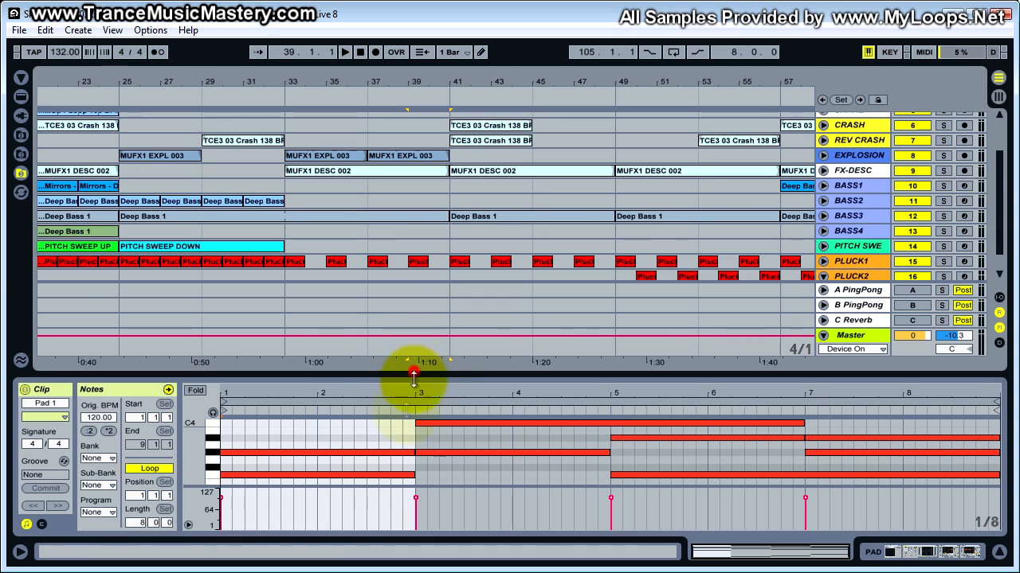
drag(413, 371, 379, 495)
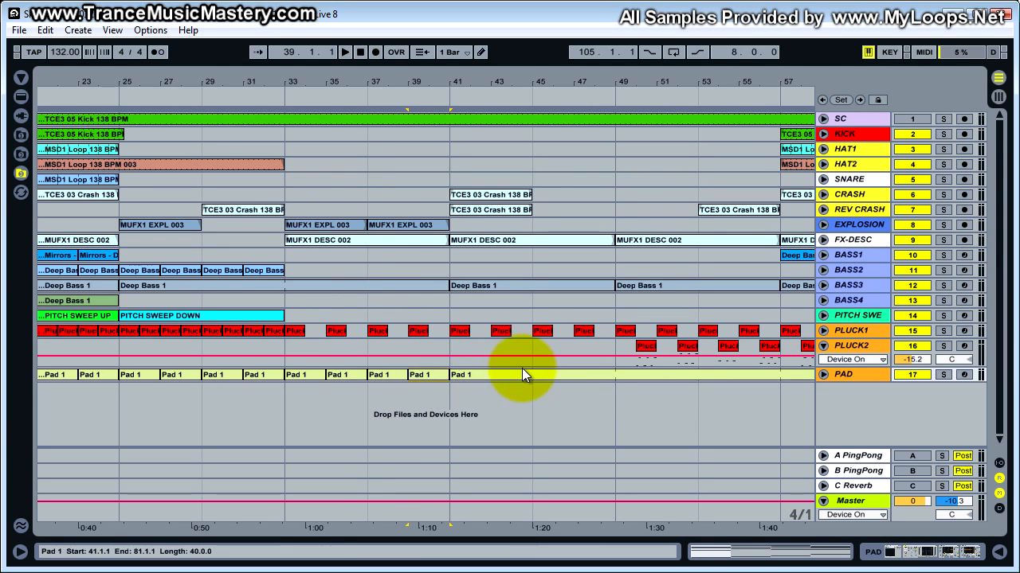
Step: Examine the waveforms of the MUFX1 EXPL 003 clips at bars 37 and 33 on the EXPLOSION track
drag(416, 91, 422, 82)
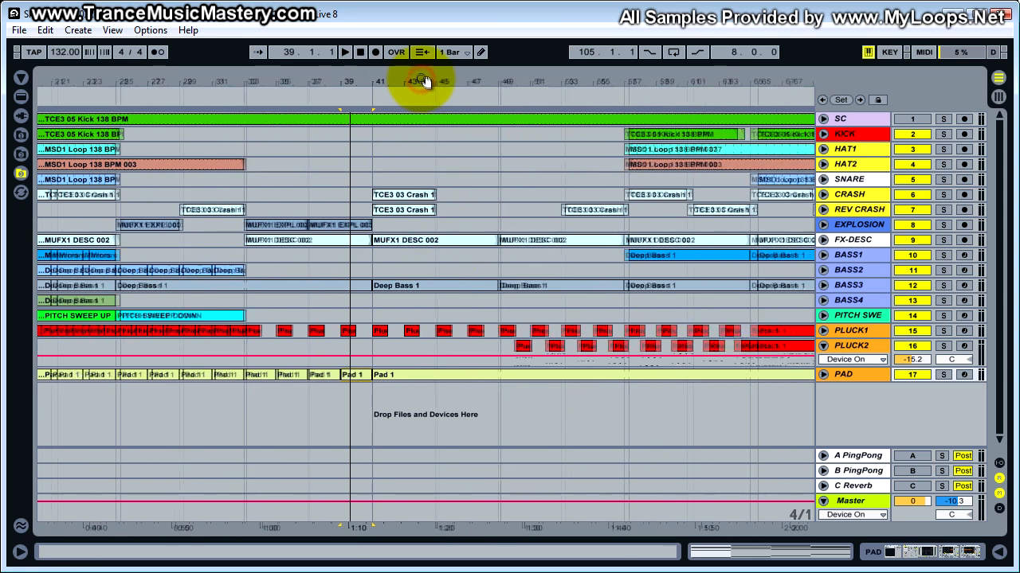
double_click(326, 223)
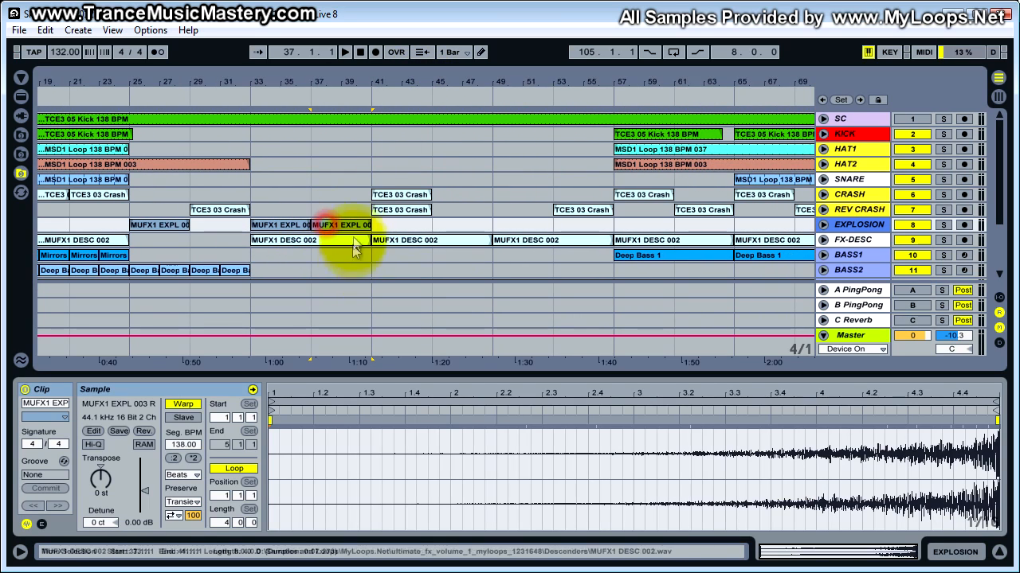
click(292, 226)
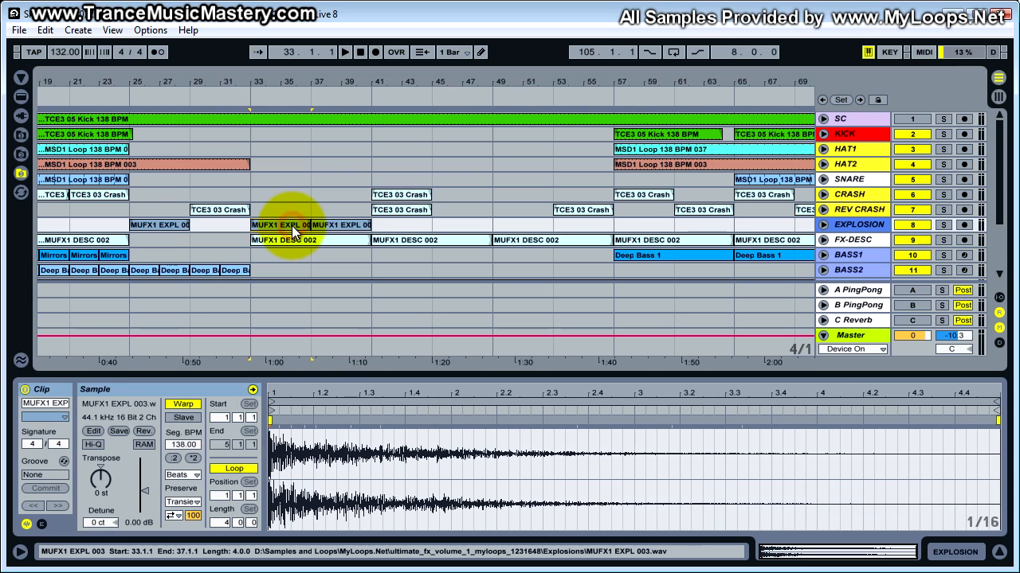
Step: Solo EXPLOSION and play its MUFX1 EXPL 003 clip from bar 33
click(947, 225)
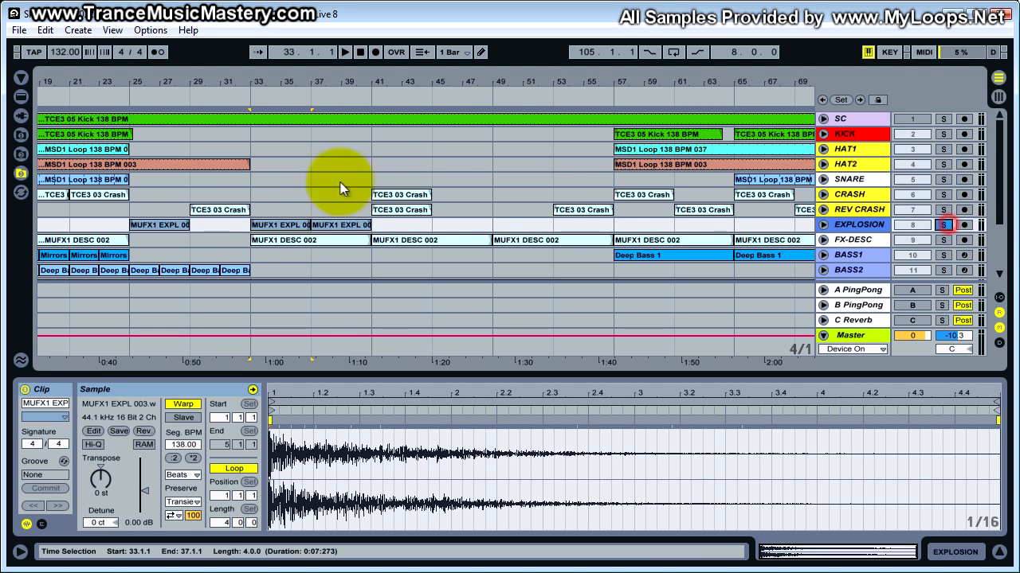
click(340, 220)
click(285, 214)
key(space)
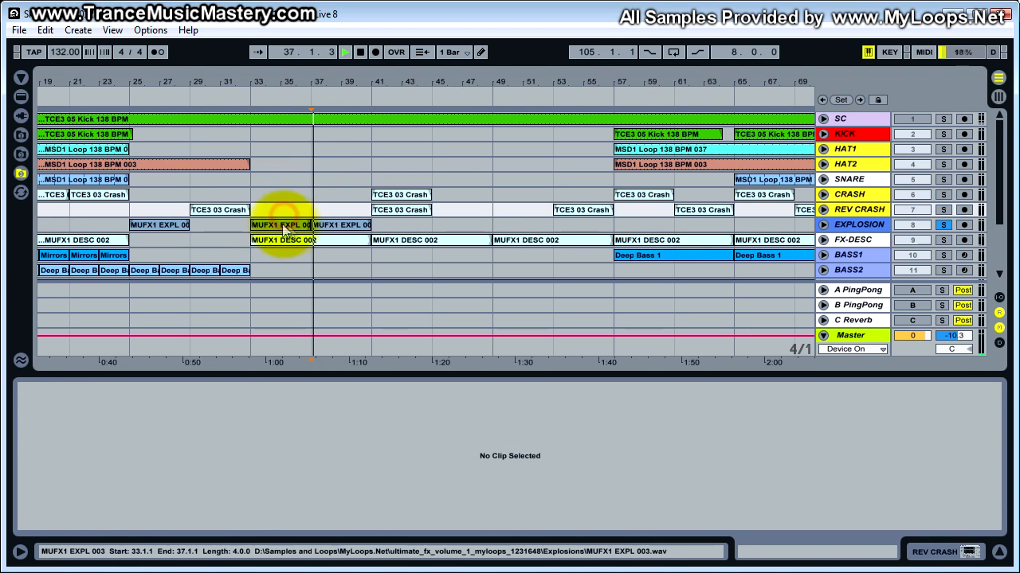
click(290, 227)
key(space)
key(space)
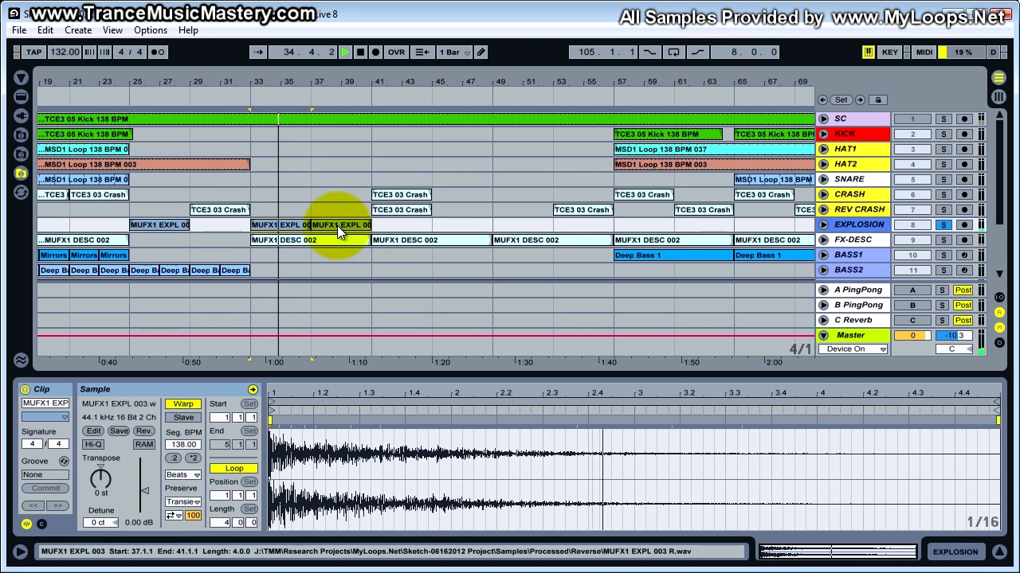
Step: Play the reversed MUFX1 EXPL 003 clip on the soloed EXPLOSION track from bar 37 to about bar 41
click(315, 227)
key(space)
key(space)
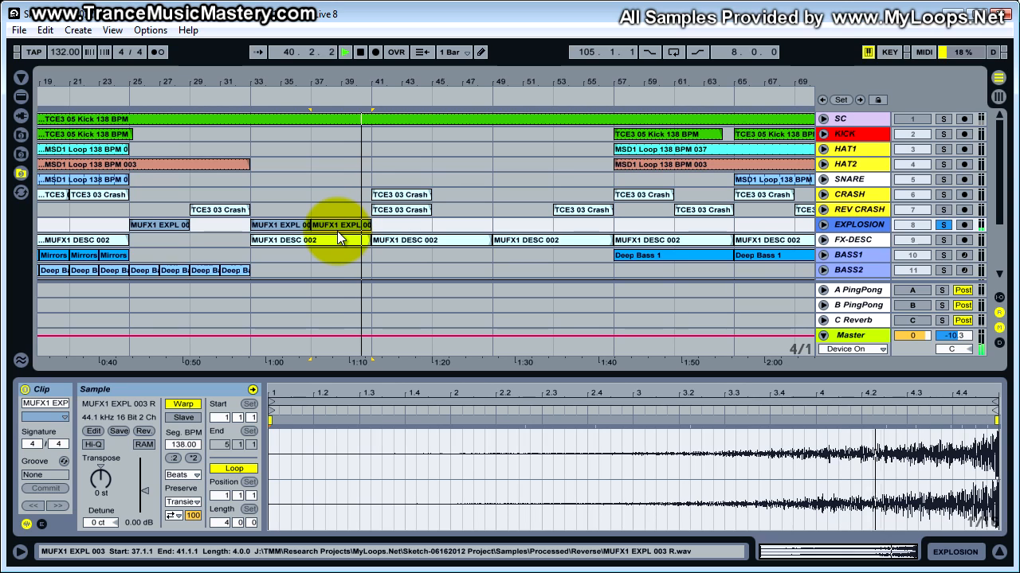
key(space)
Step: Examine the BASS3 Deep Bass 1 notes at bar 41 in an enlarged clip view, then compare them with the Pad 1 chords
scroll(382, 215, down, 2)
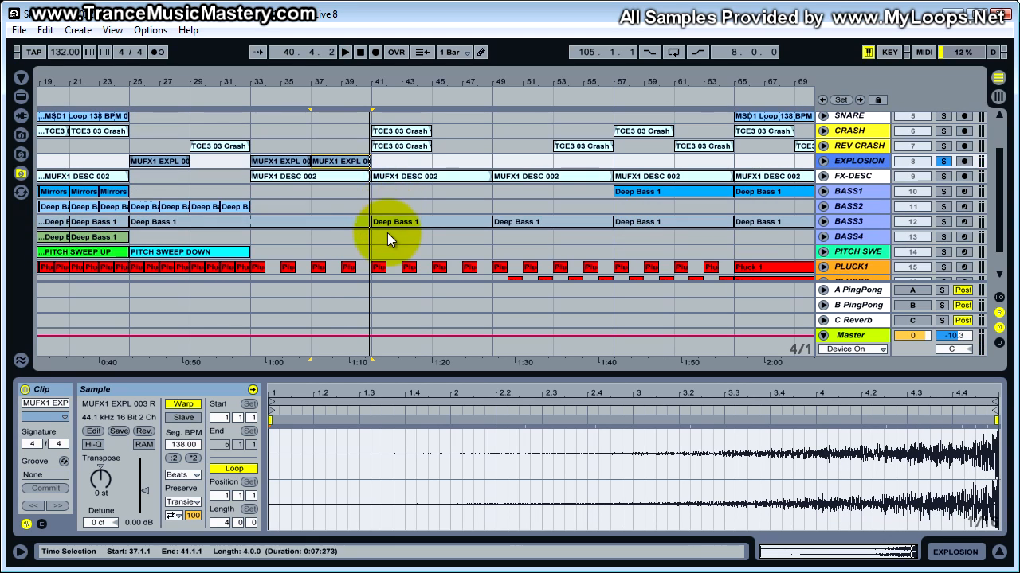
click(375, 191)
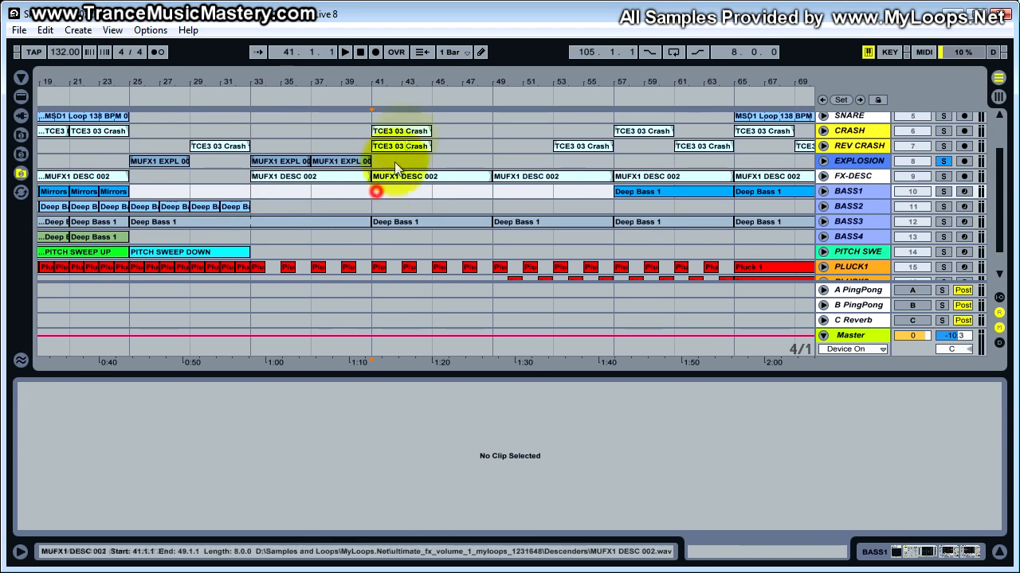
scroll(455, 248, down, 1)
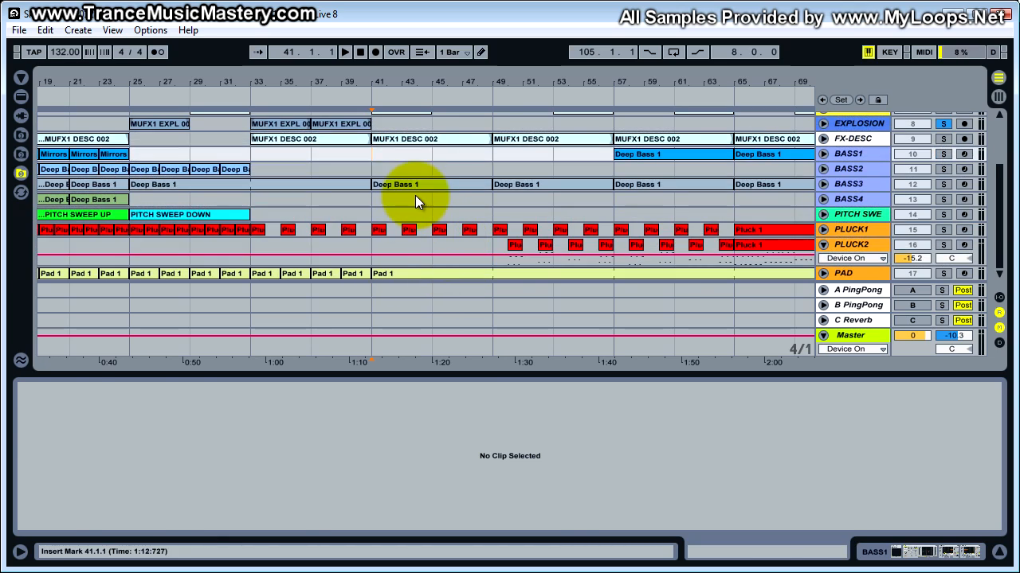
double_click(415, 192)
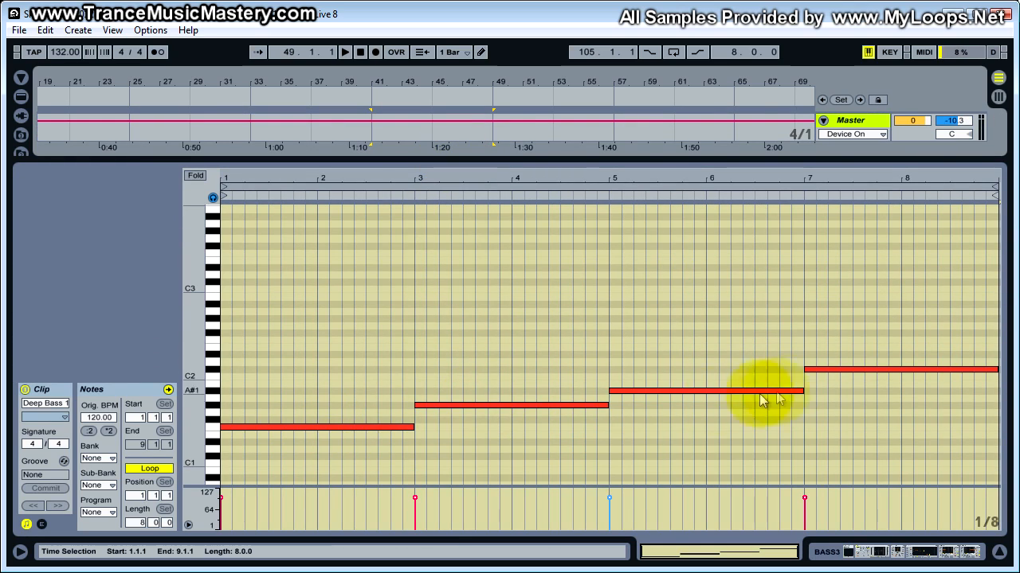
drag(783, 162, 774, 388)
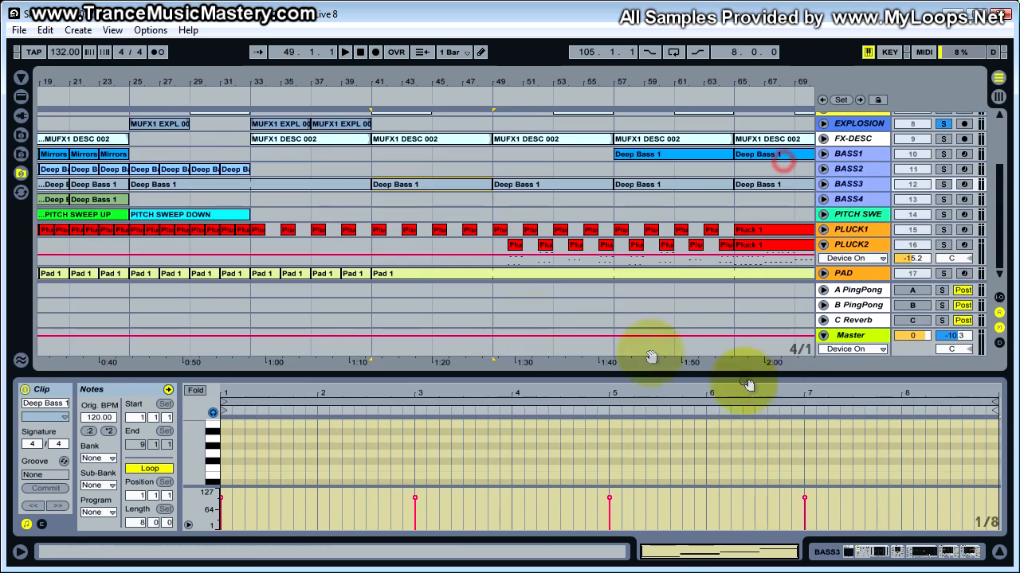
click(413, 278)
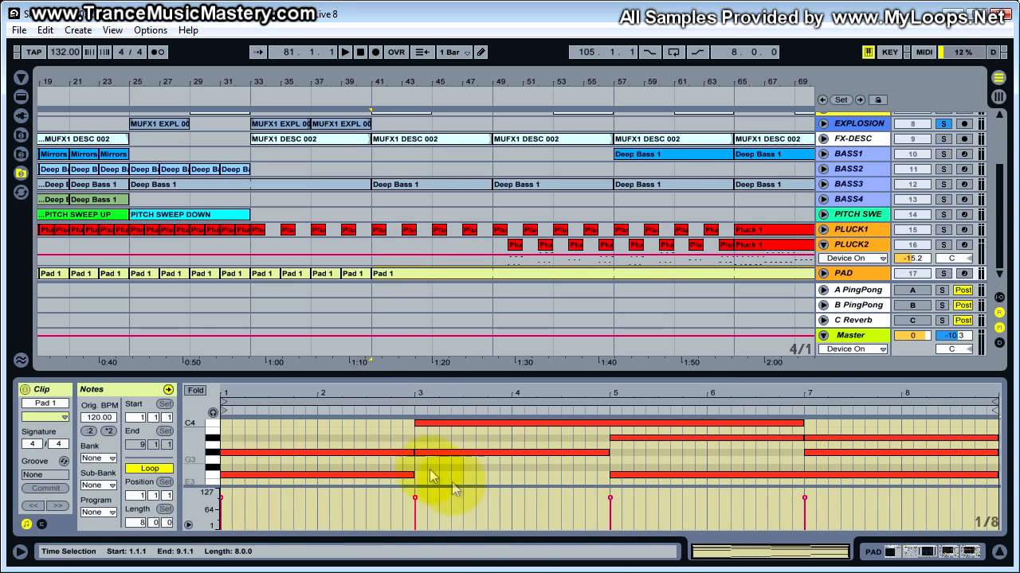
Step: Compare the waveforms of the CRASH and REV CRASH clips at bar 41
scroll(541, 271, up, 3)
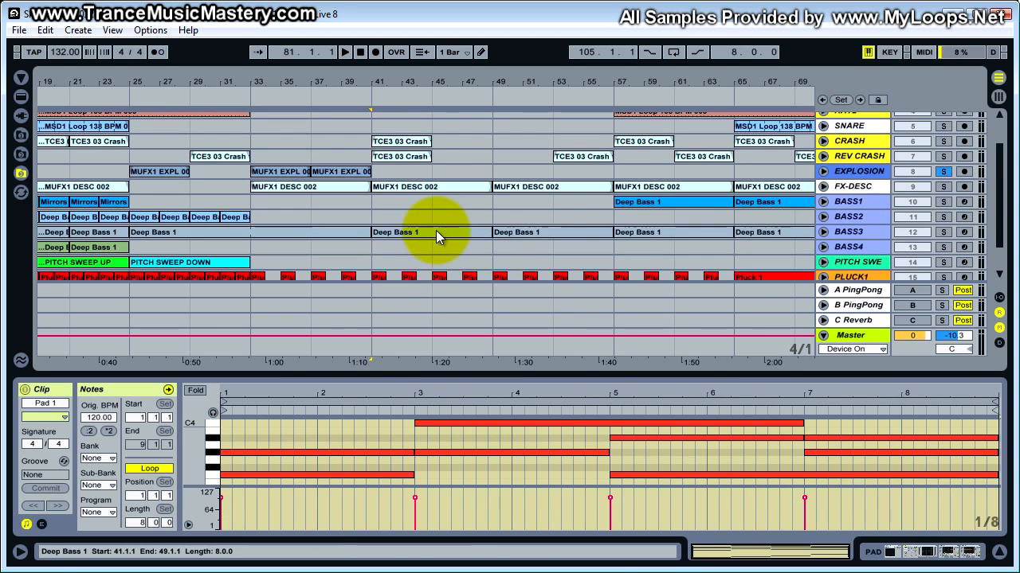
scroll(394, 269, down, 1)
scroll(472, 257, up, 3)
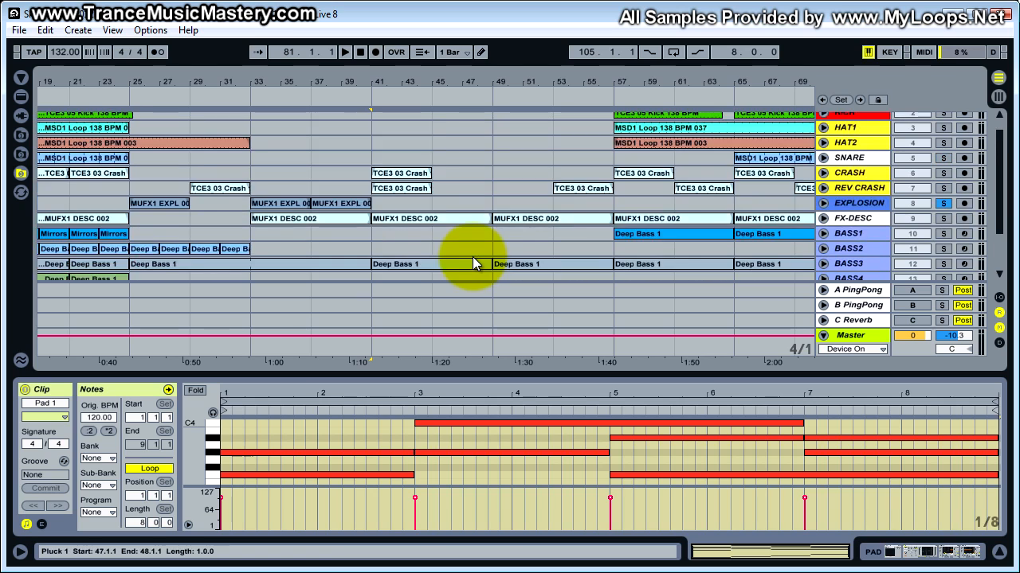
scroll(472, 257, up, 1)
click(410, 208)
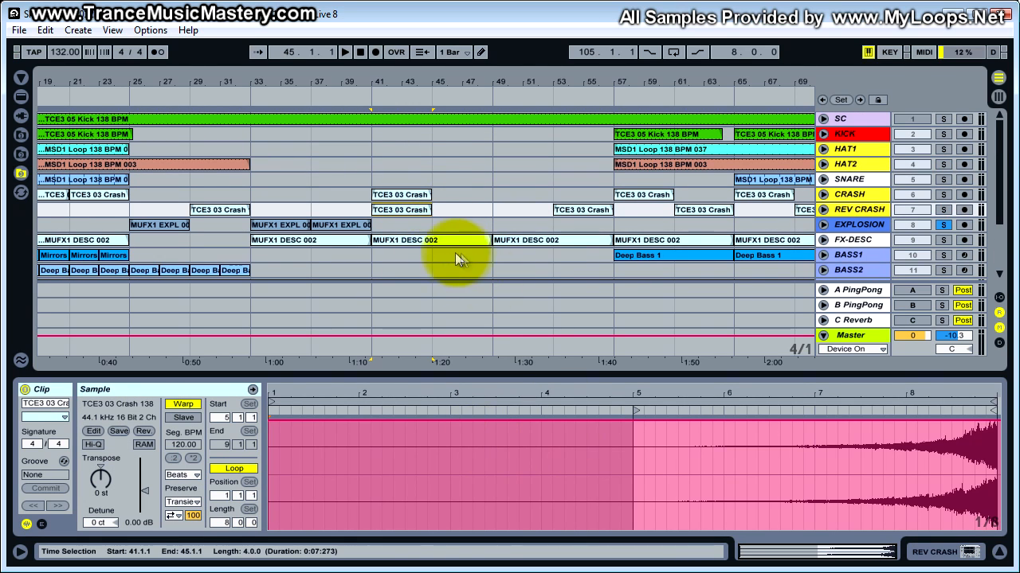
click(393, 195)
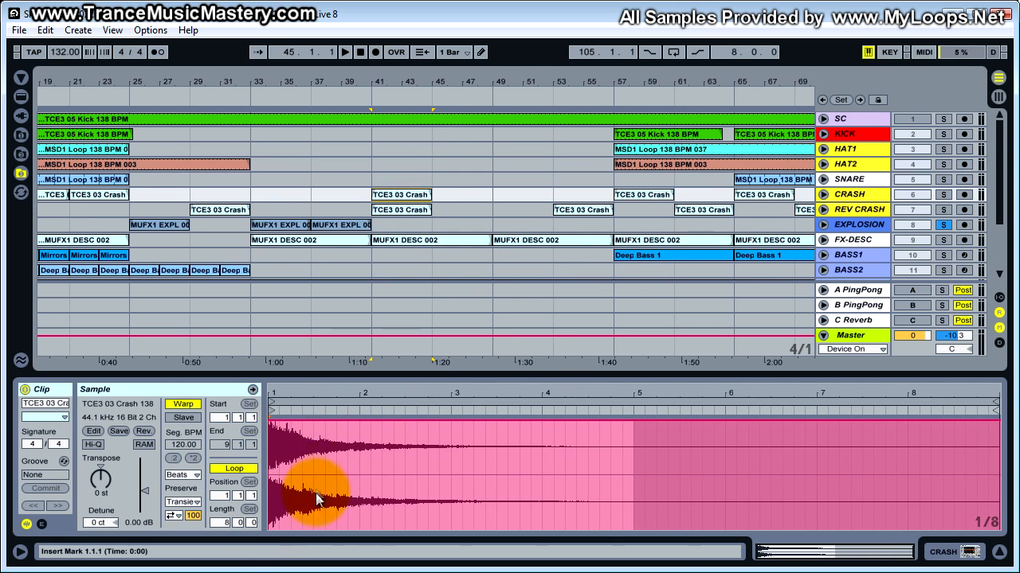
click(411, 208)
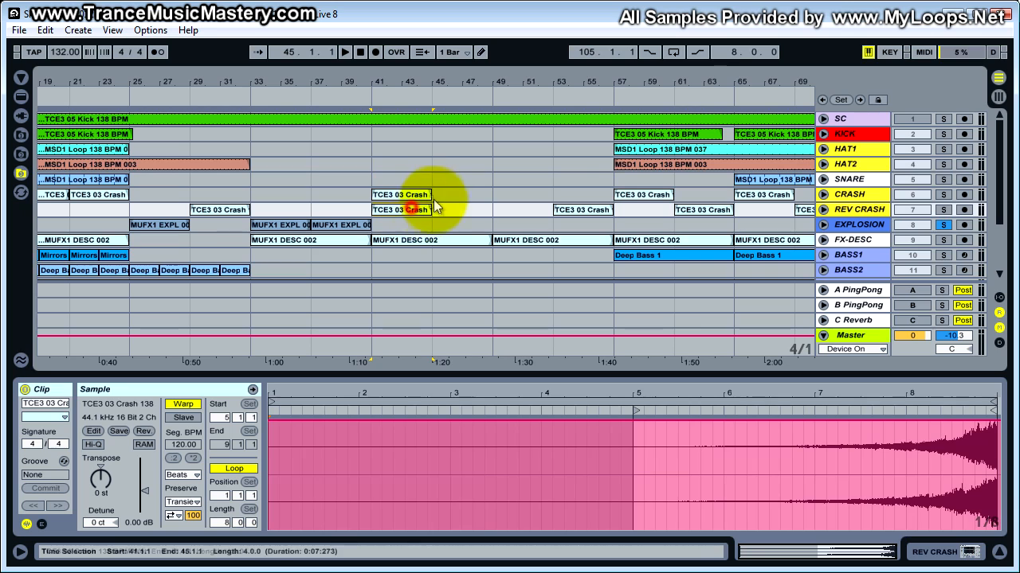
Step: Turn the A, B and C return tracks back on, unsolo EXPLOSION, and play the full mix from bar 41 with the whole arrangement in view
click(382, 152)
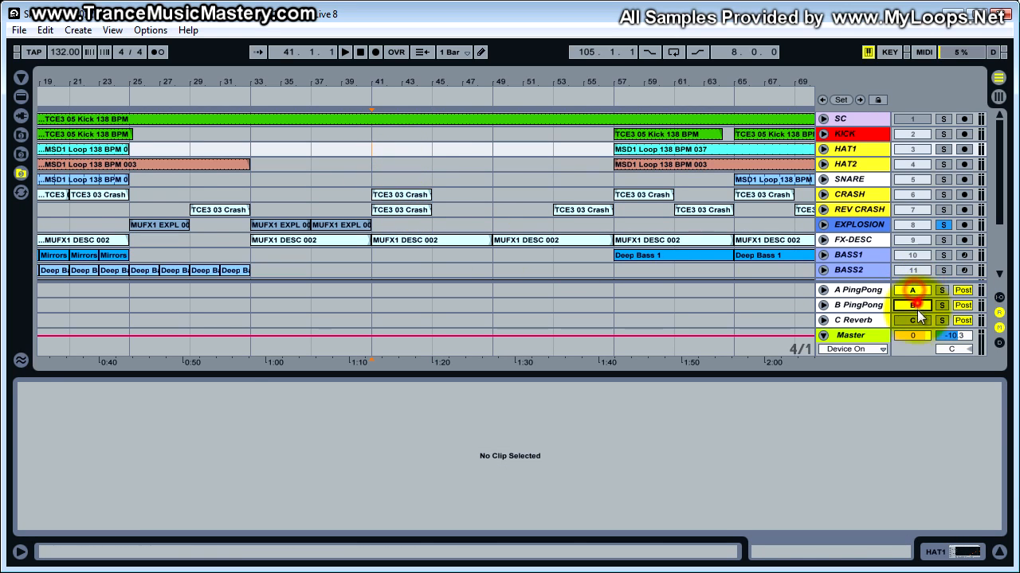
click(942, 225)
key(space)
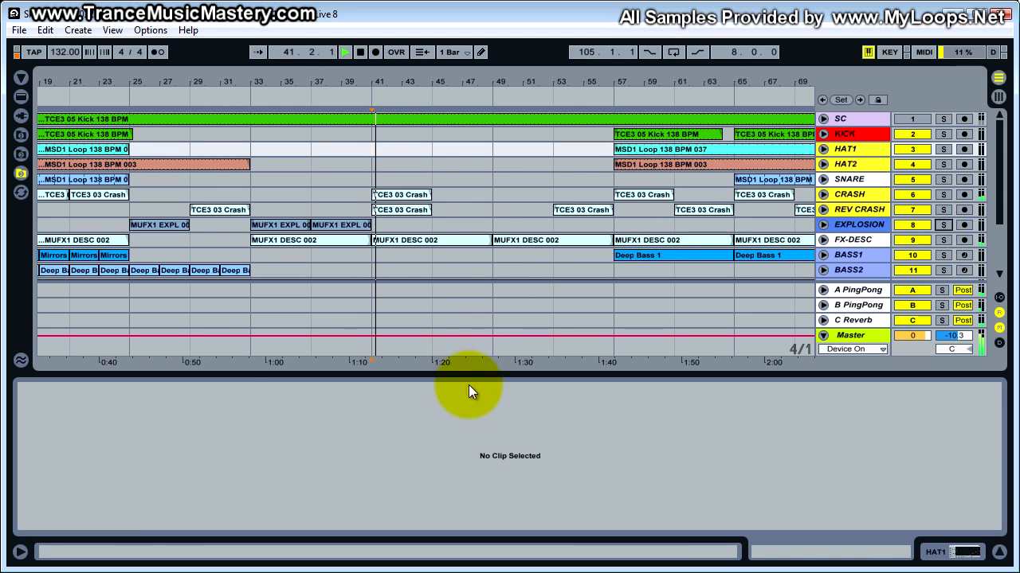
drag(481, 375, 481, 566)
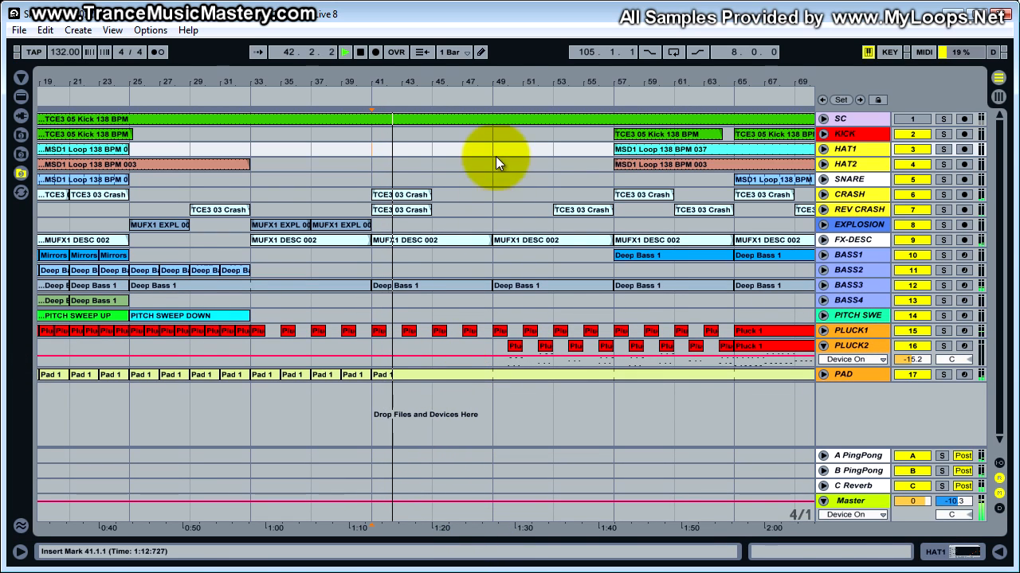
drag(513, 80, 512, 85)
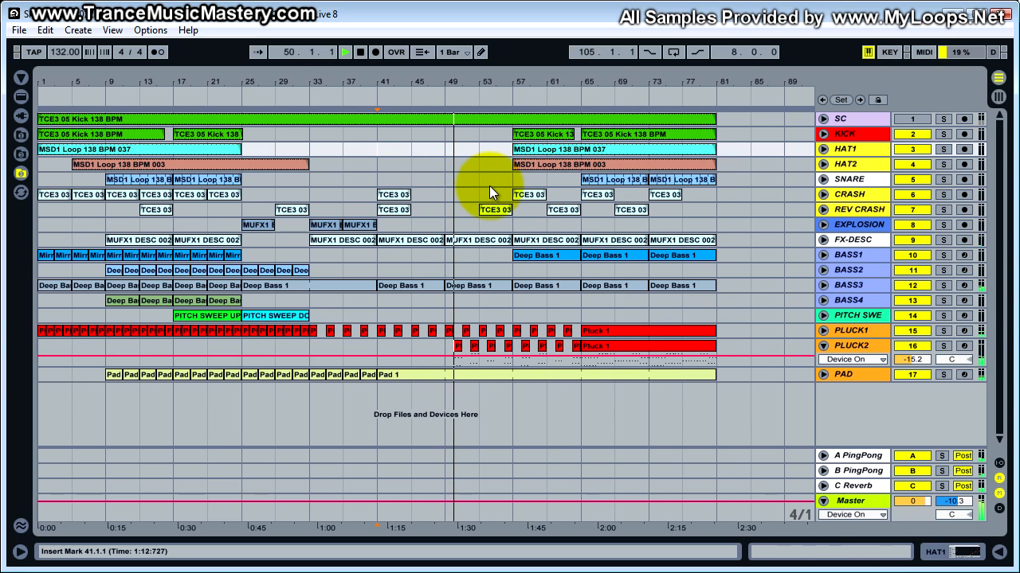
Step: Fold the PLUCK2 track and show its device chain through to the EQ Eight, then stop playback
click(823, 345)
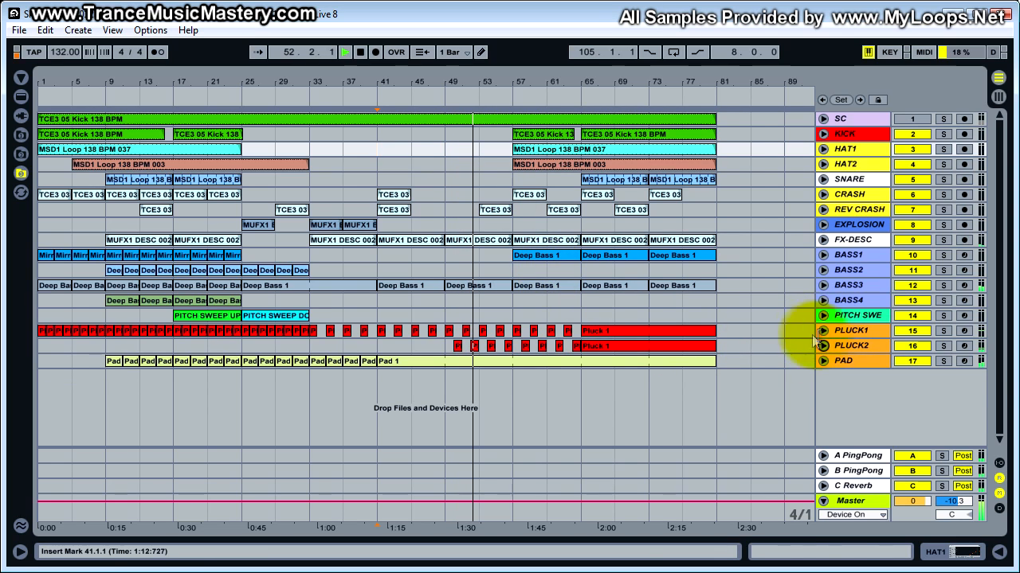
click(866, 347)
click(898, 552)
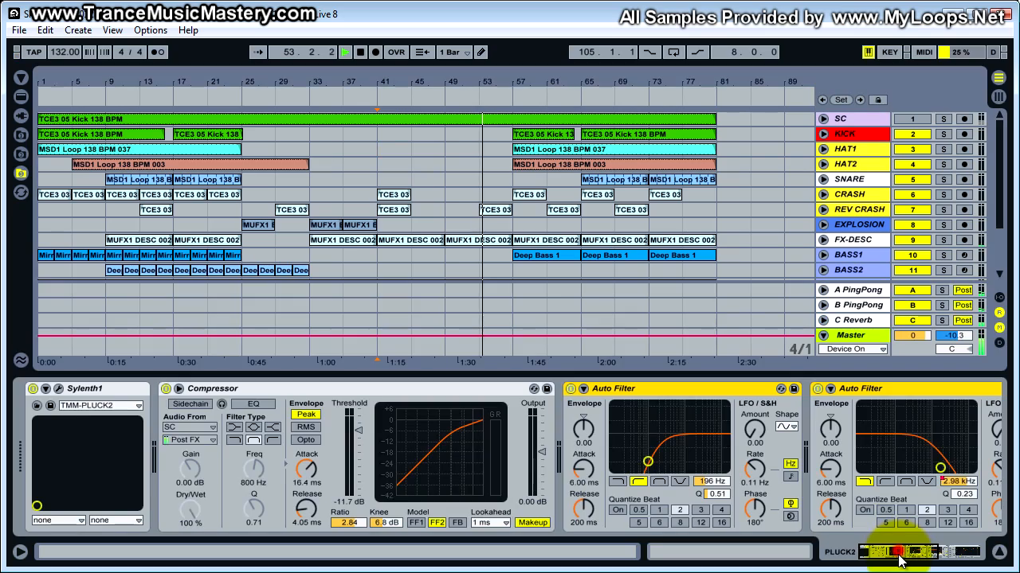
drag(913, 555, 975, 550)
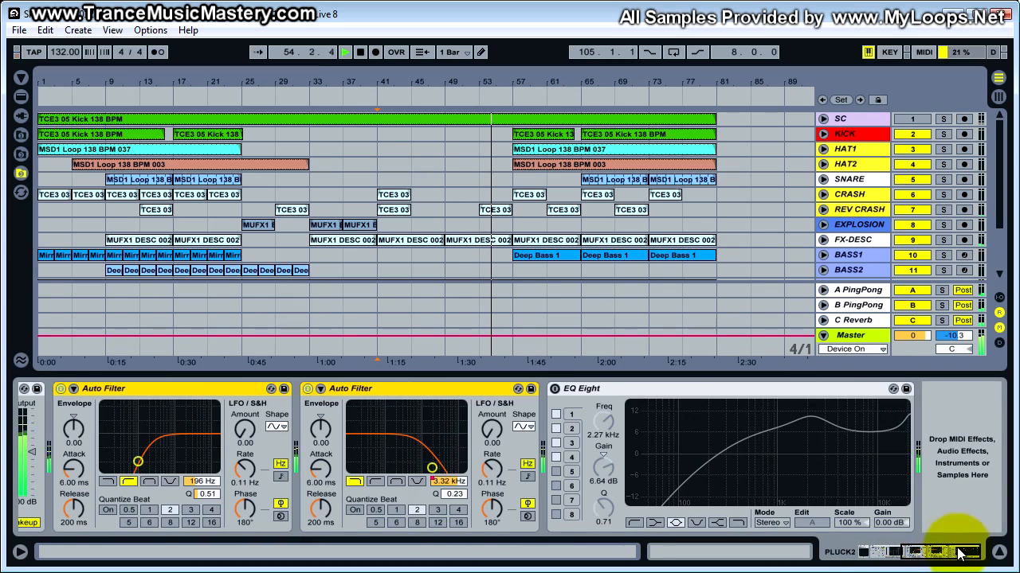
scroll(639, 273, down, 5)
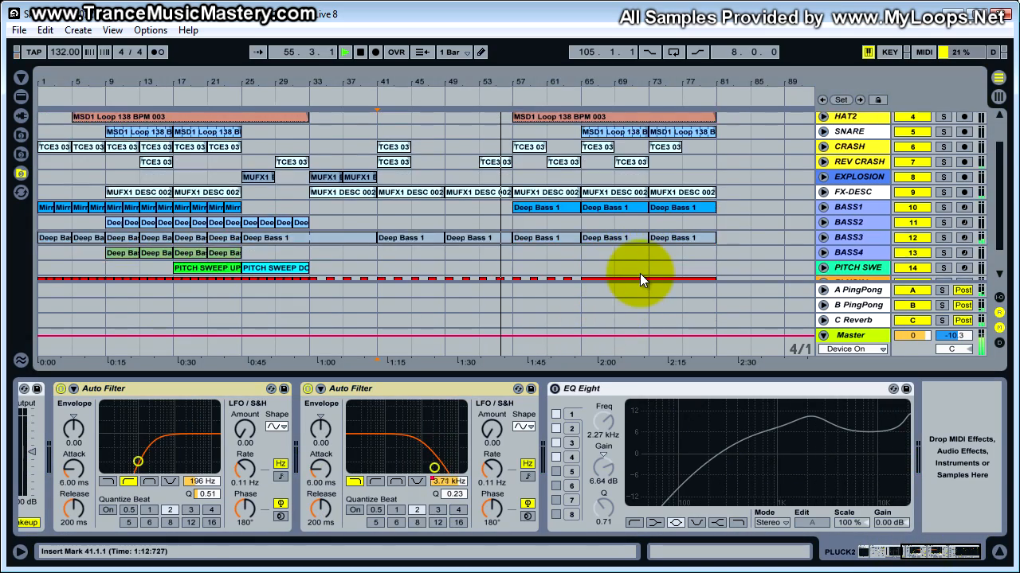
click(601, 259)
key(space)
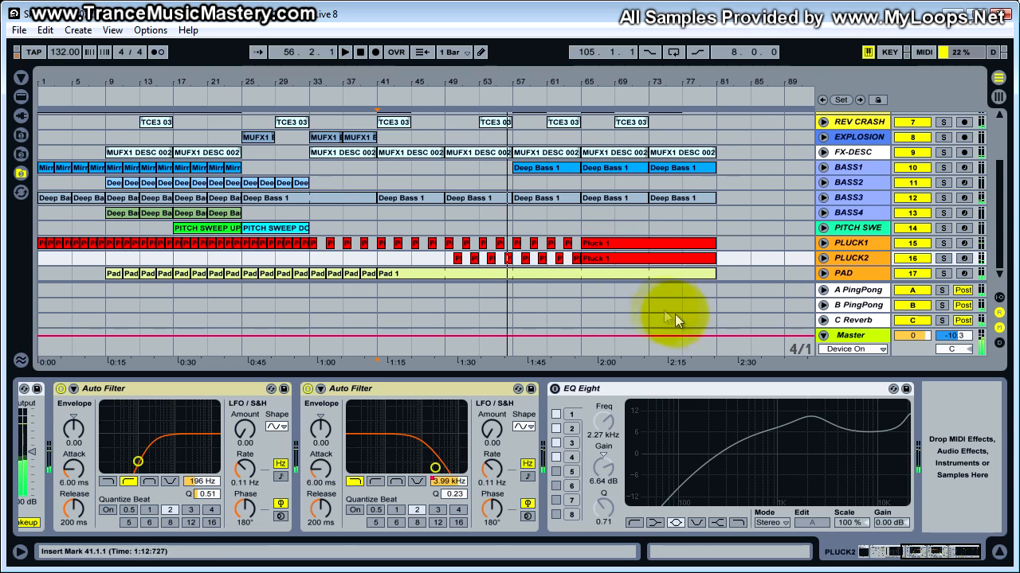
Step: Turn off the A, B and C return tracks and inspect PLUCK2's EQ Eight, with the playback start set at bar 49
click(908, 320)
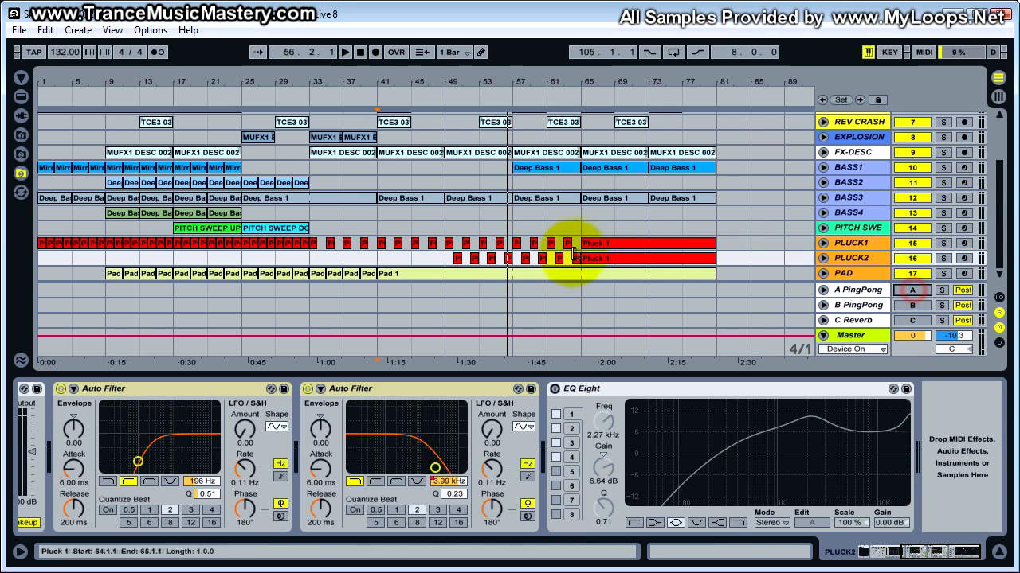
click(456, 260)
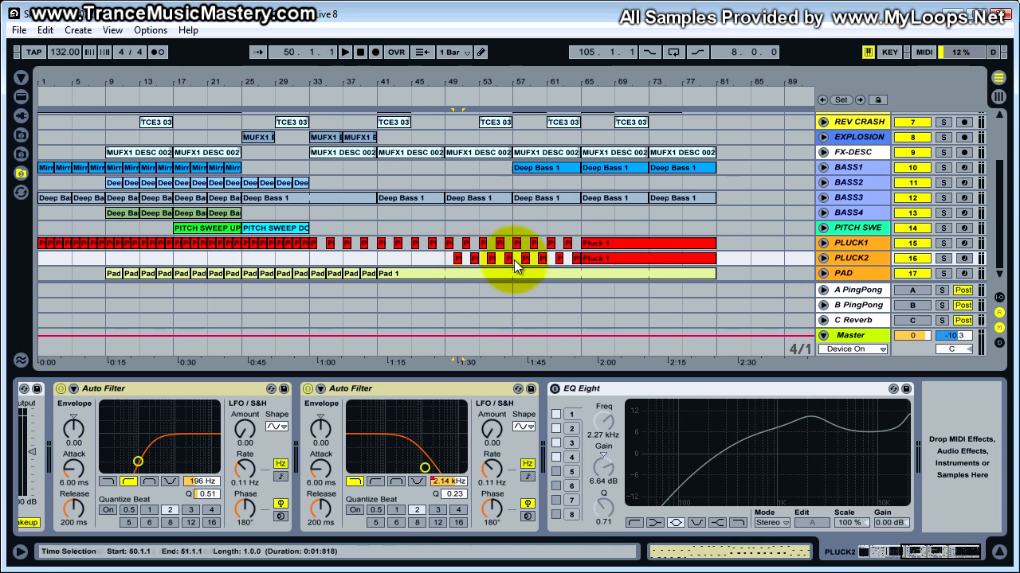
click(560, 390)
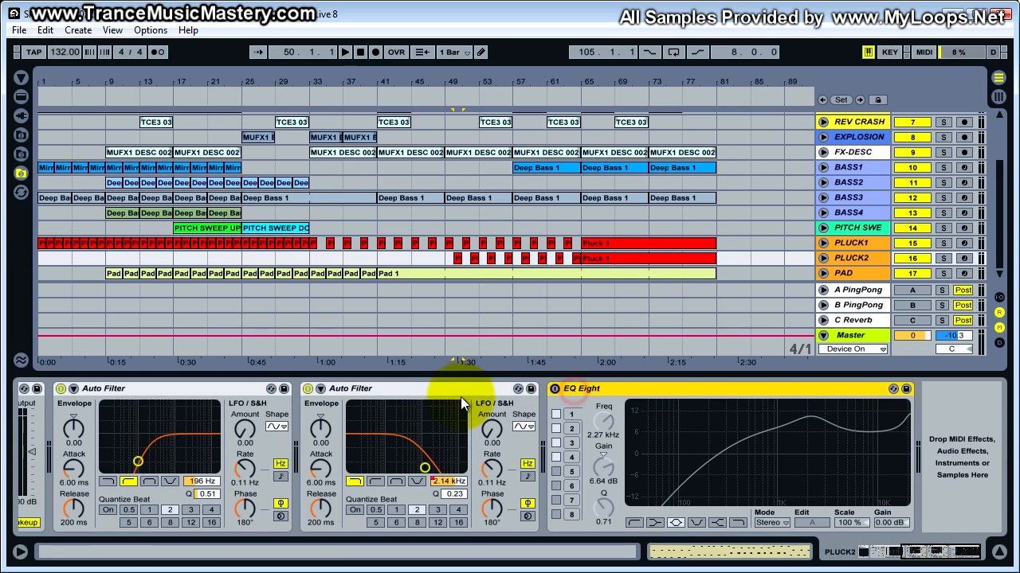
click(451, 265)
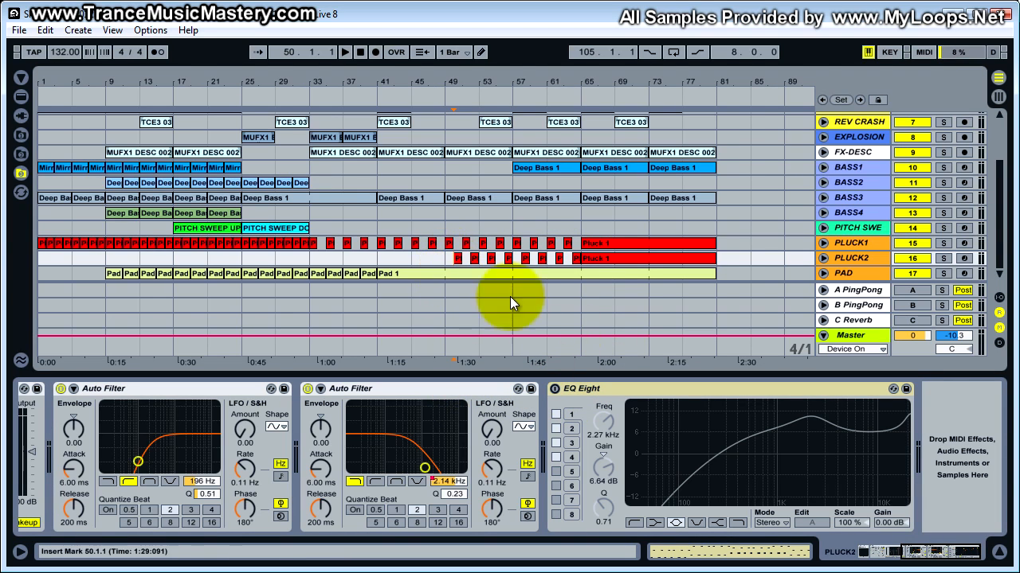
click(587, 386)
click(445, 259)
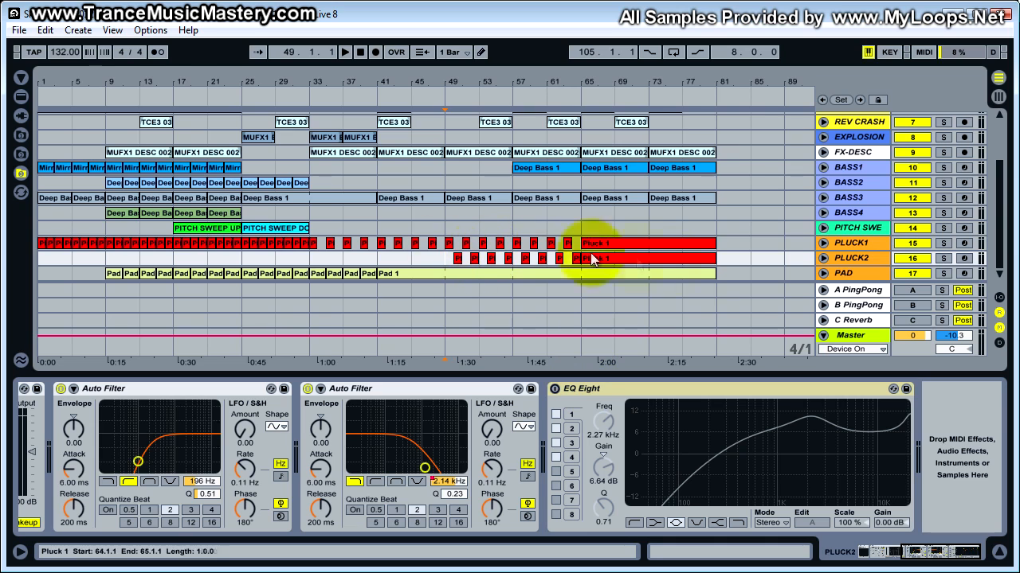
click(561, 389)
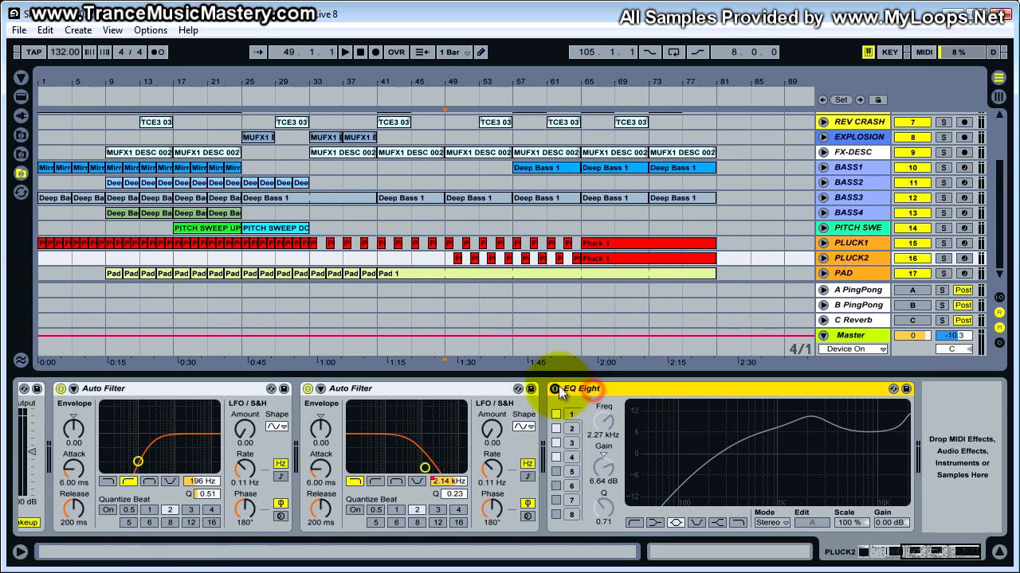
mouse_move(921, 551)
mouse_down()
mouse_move(892, 558)
mouse_move(890, 527)
mouse_move(922, 548)
mouse_move(891, 551)
mouse_move(932, 556)
mouse_up()
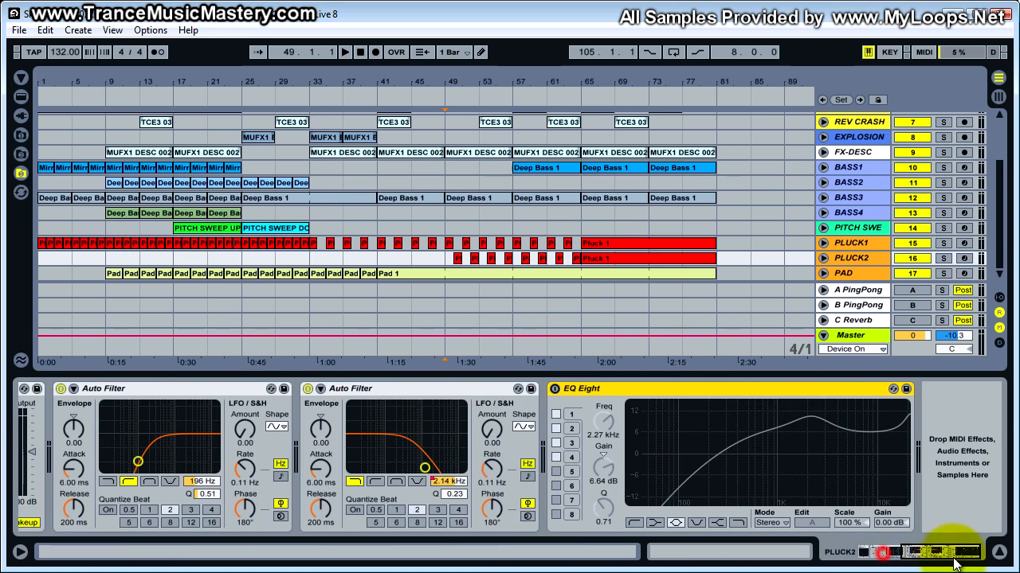
click(845, 259)
click(448, 260)
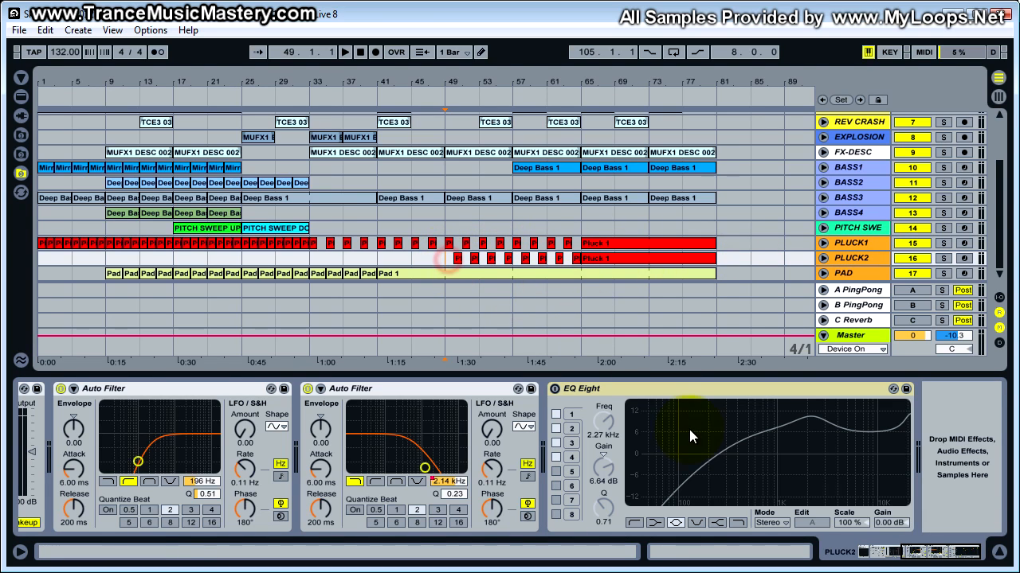
Step: Solo PLUCK2, play it from bar 49, and turn on its EQ Eight during playback
click(942, 258)
key(space)
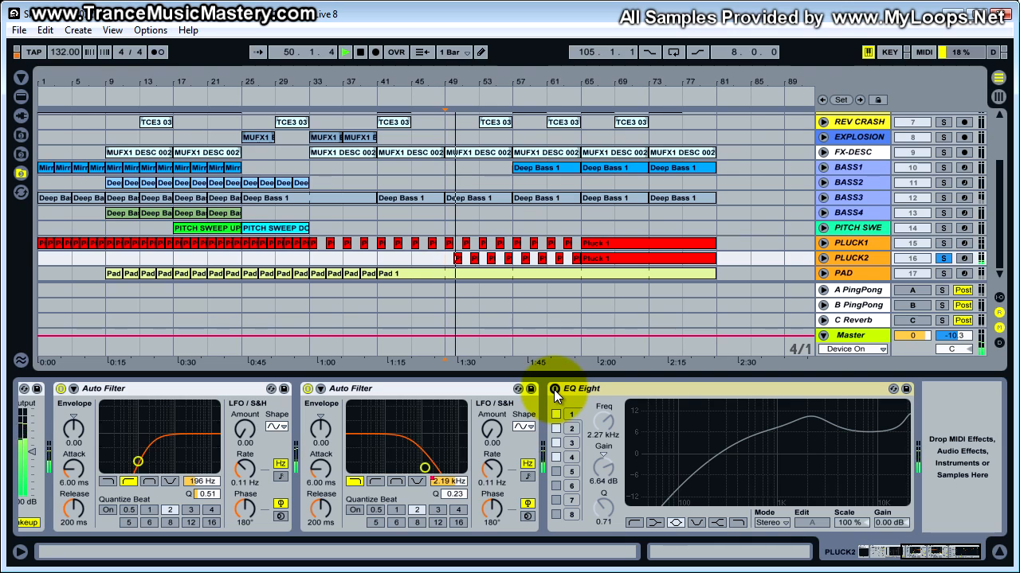
click(554, 391)
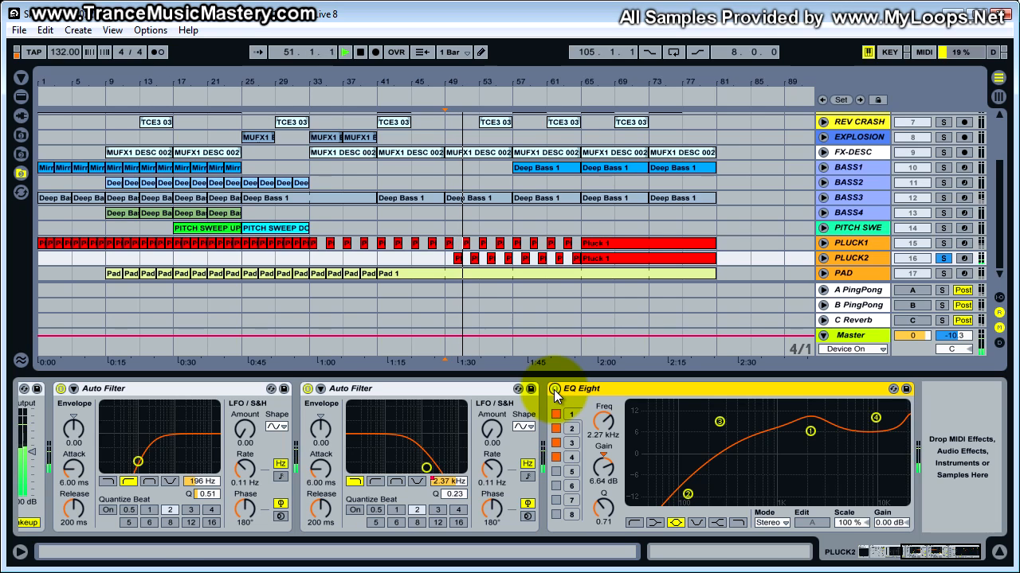
key(space)
Step: Play the PLUCK2 clip from bar 50 while switching EQ Eight off and on to compare the sound
click(457, 258)
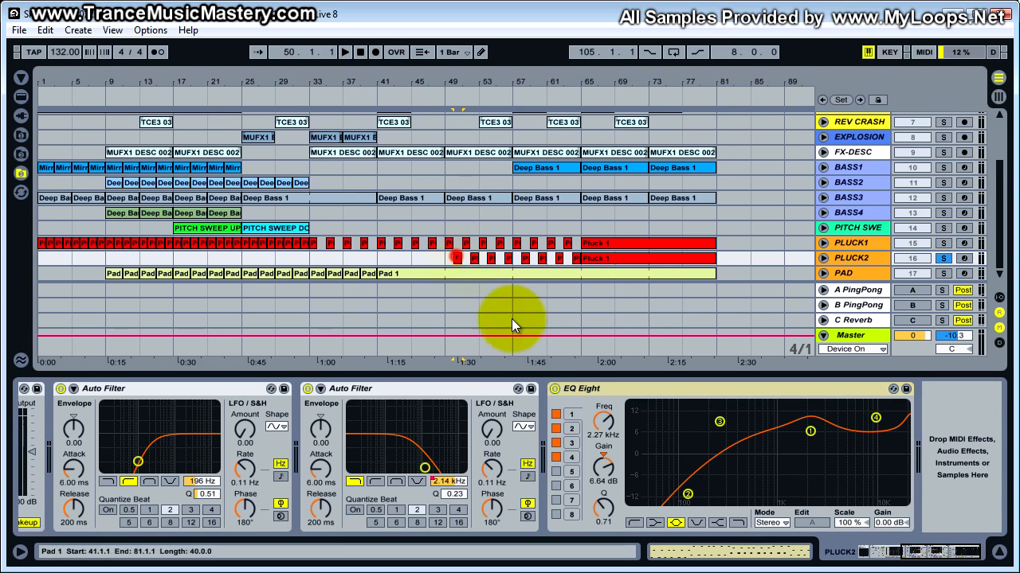
click(554, 389)
key(space)
click(554, 388)
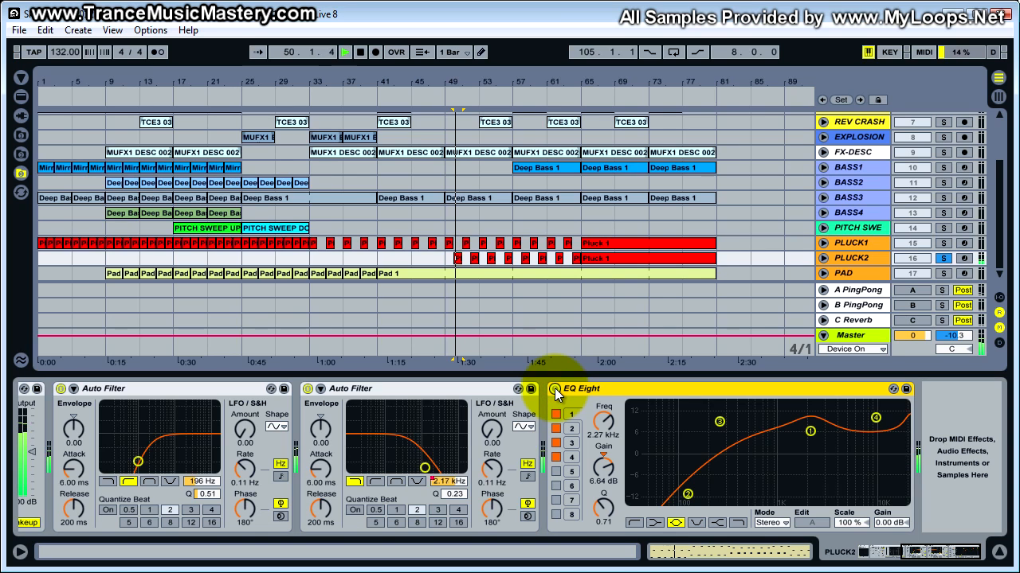
click(555, 388)
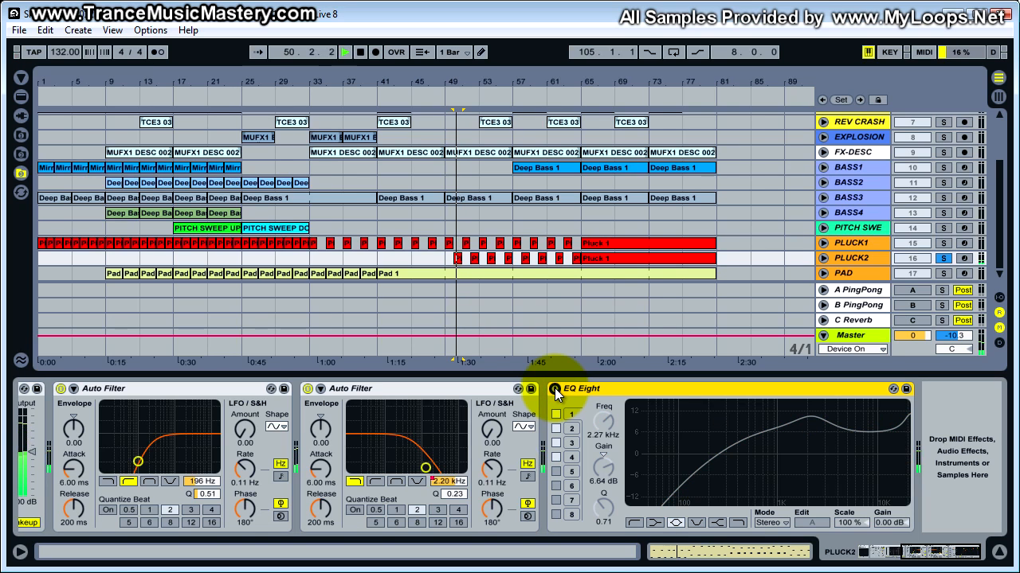
click(554, 389)
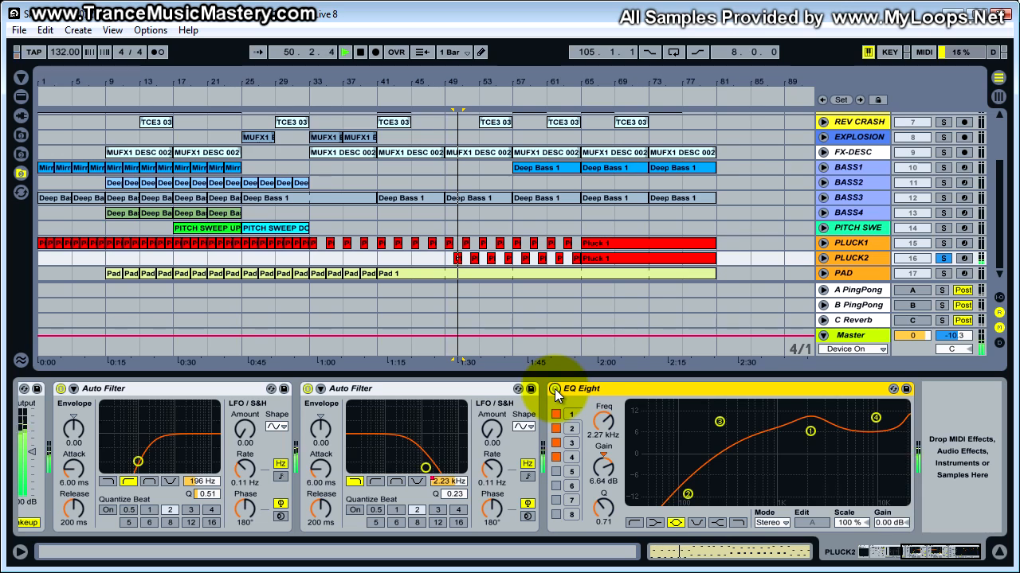
key(space)
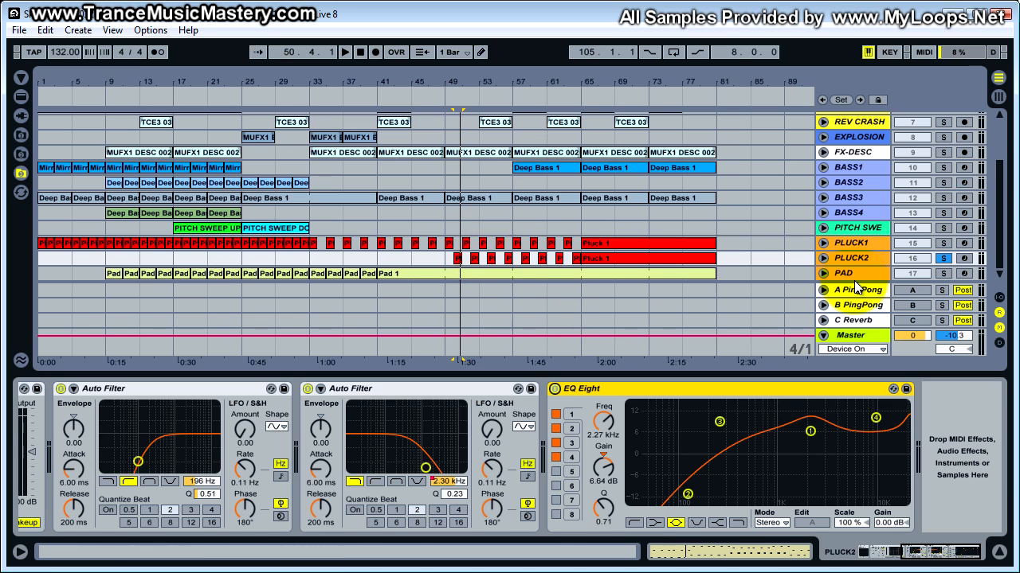
Step: Show PLUCK2's Auto Filter Frequency automation and play the soloed clips through the filter sweep to about bar 62
drag(863, 262, 866, 301)
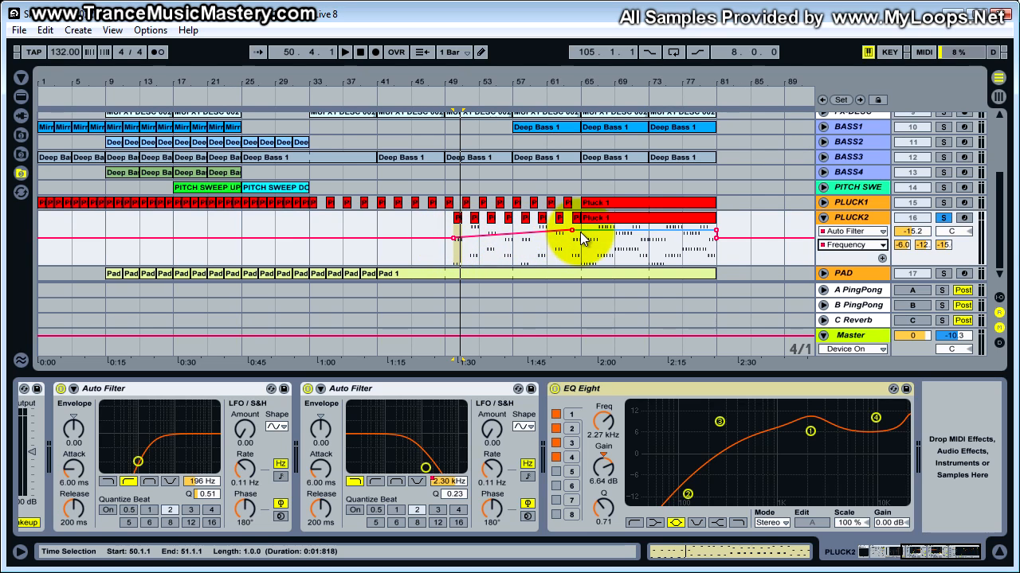
click(474, 219)
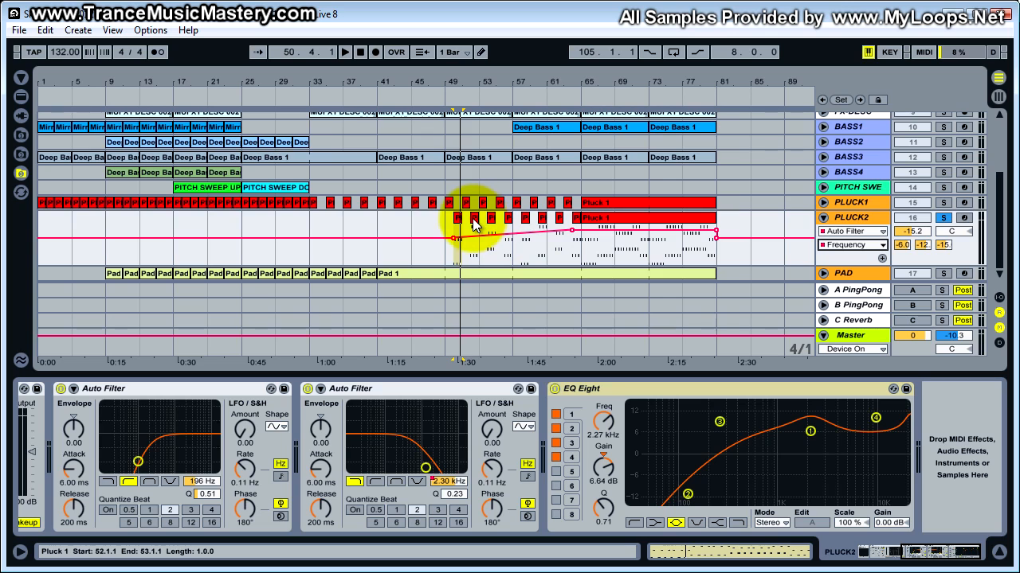
key(space)
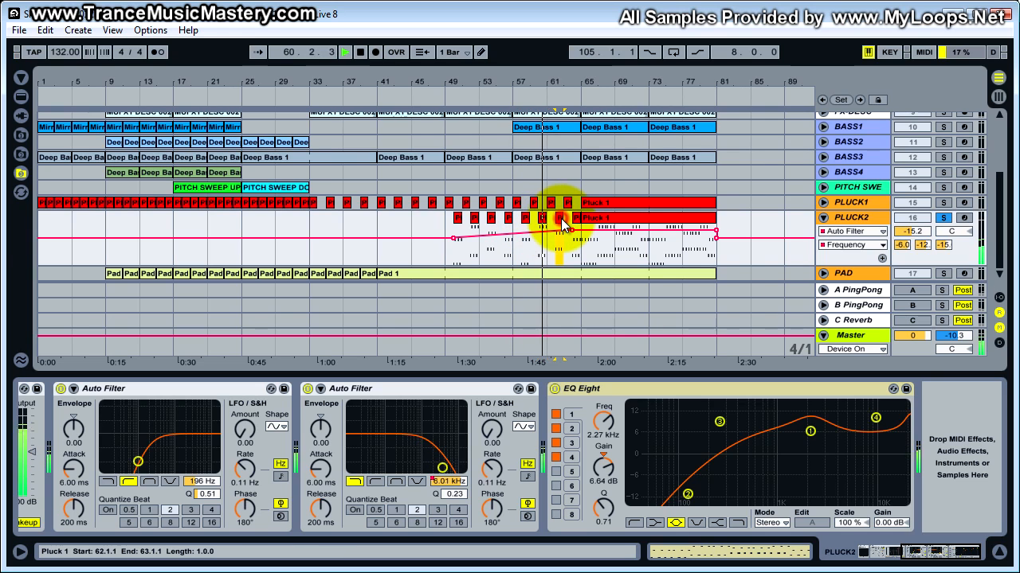
key(space)
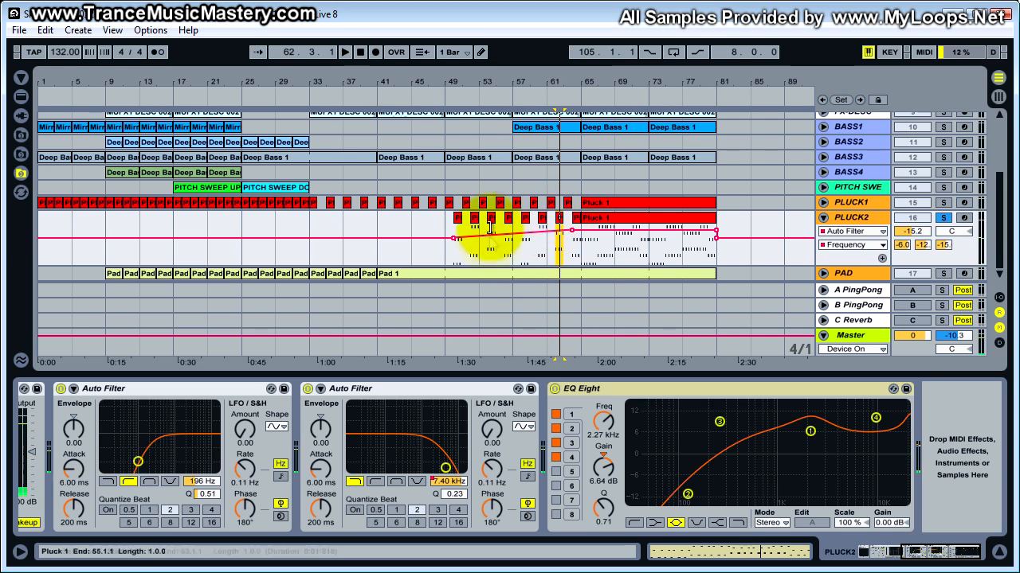
Step: Play PLUCK2 from its bar 64 clip into the long Pluck 1 clip at bar 65, stopping at about bar 66
click(576, 217)
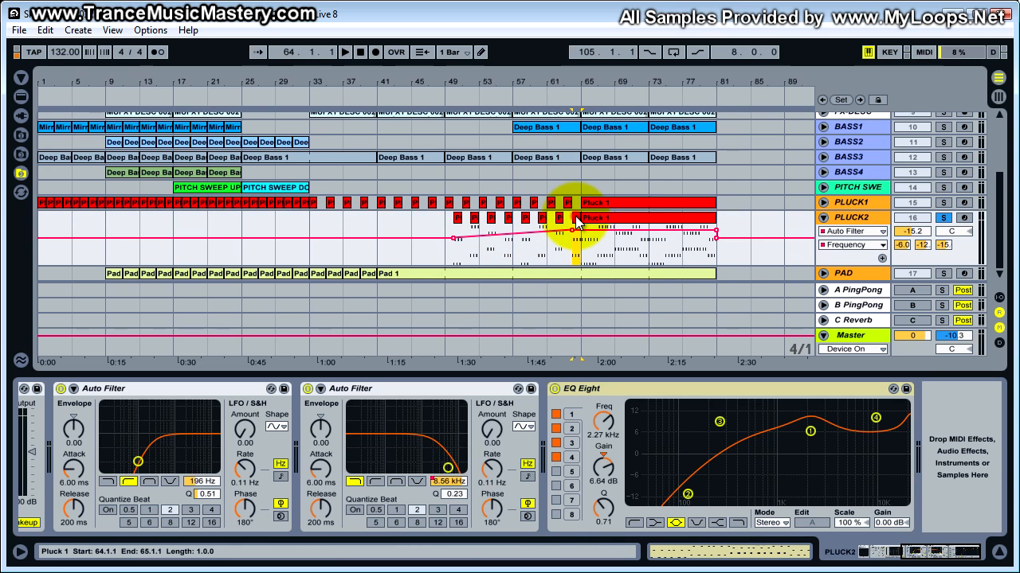
key(space)
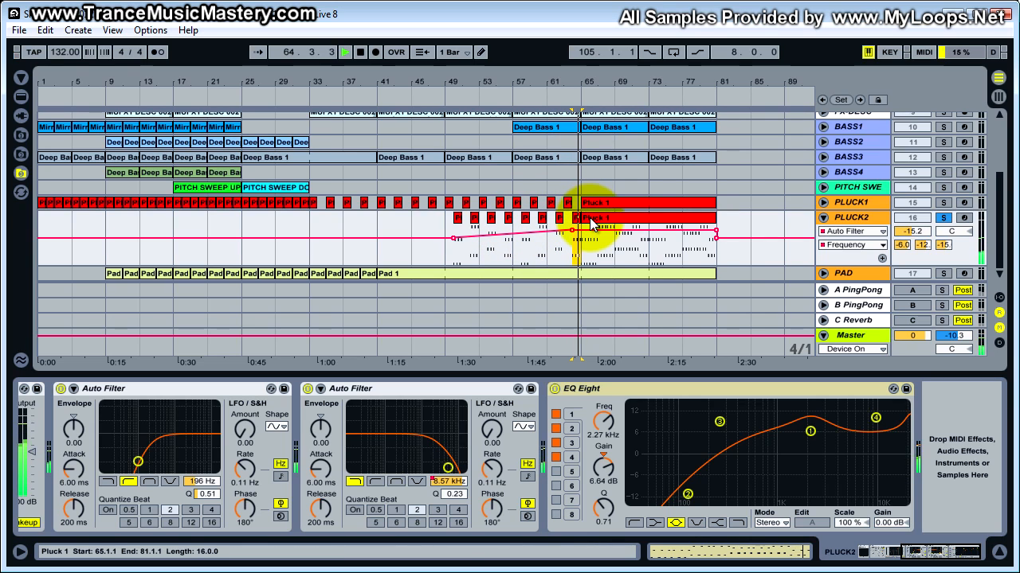
click(591, 225)
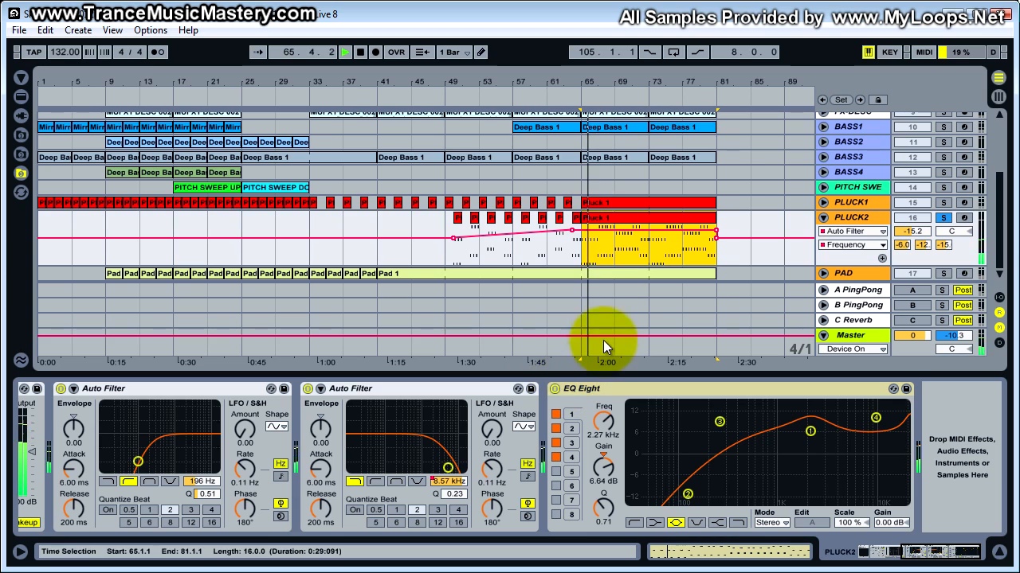
key(space)
Step: Play the soloed PLUCK2 from bar 65 to about bar 72, switching EQ Eight off and on to compare the sound
click(627, 390)
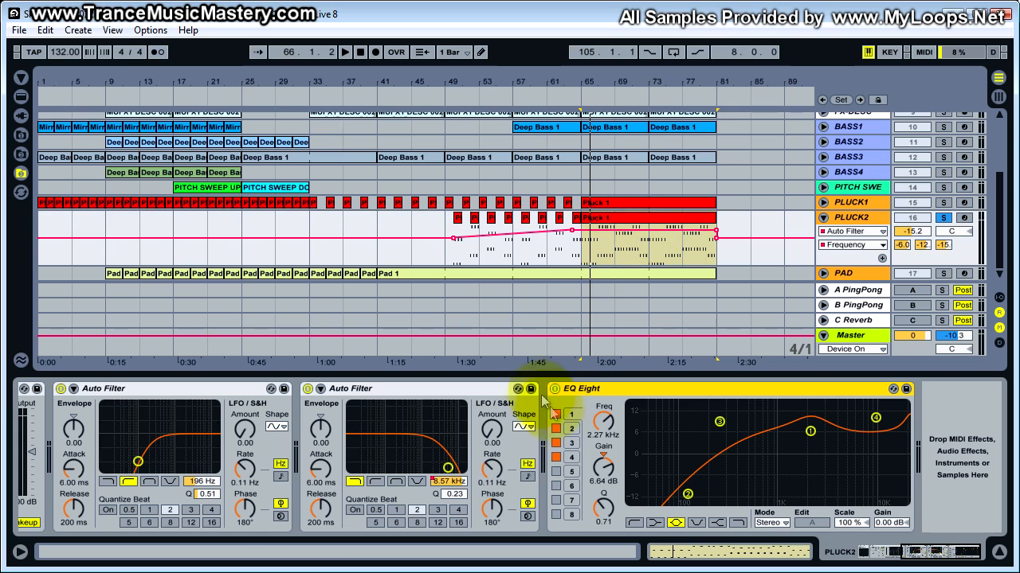
click(555, 389)
key(space)
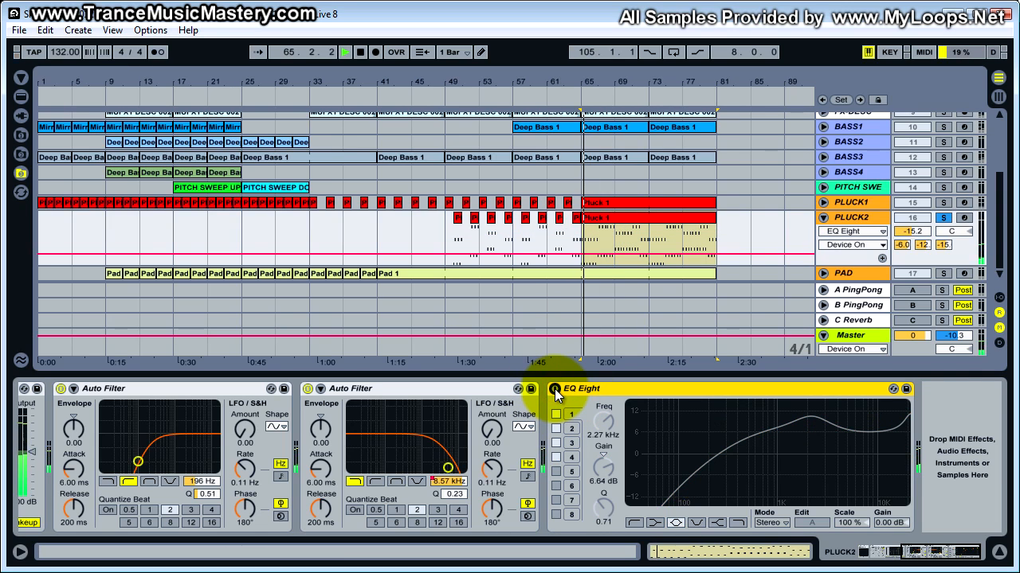
click(555, 389)
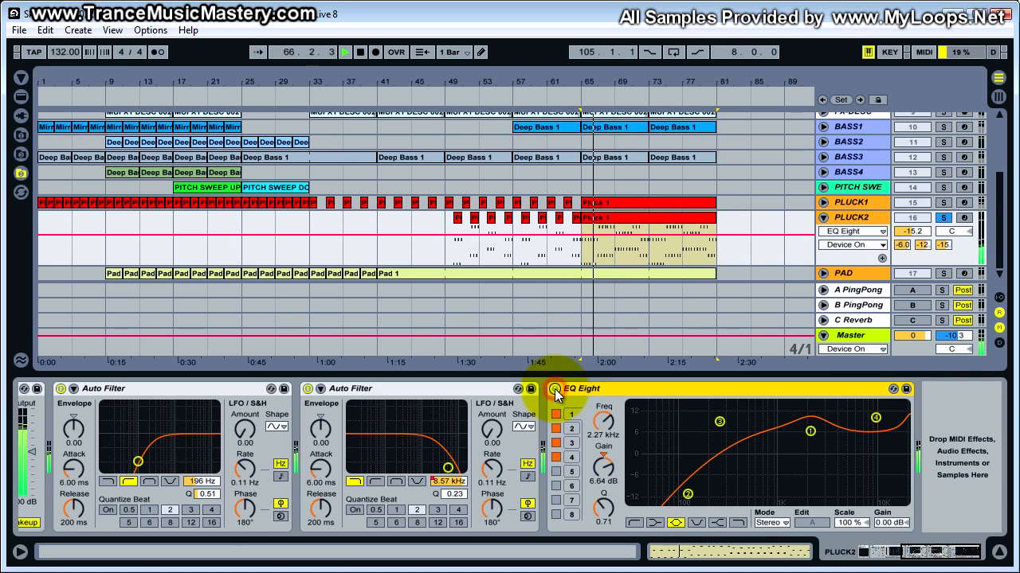
click(554, 389)
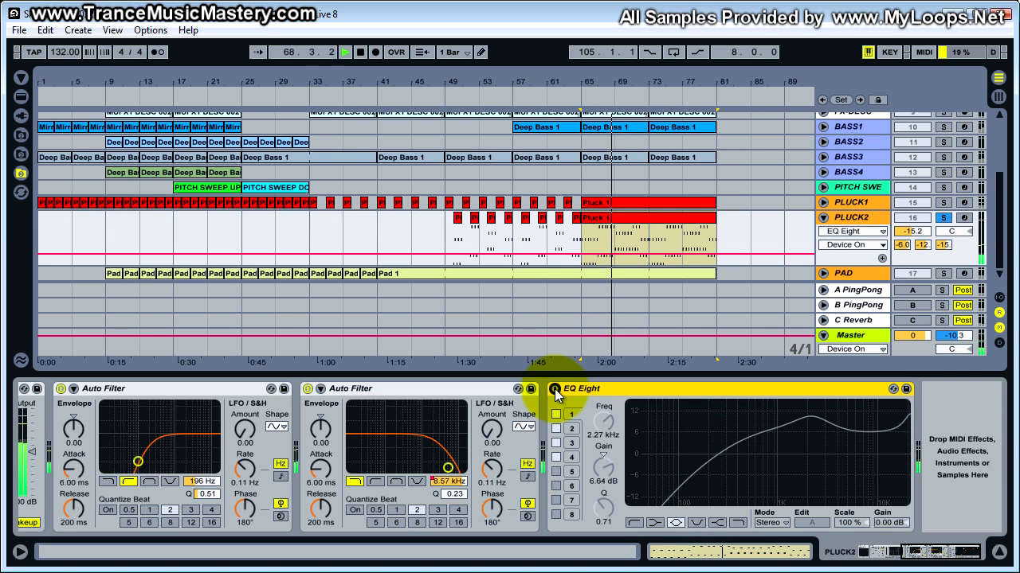
click(554, 389)
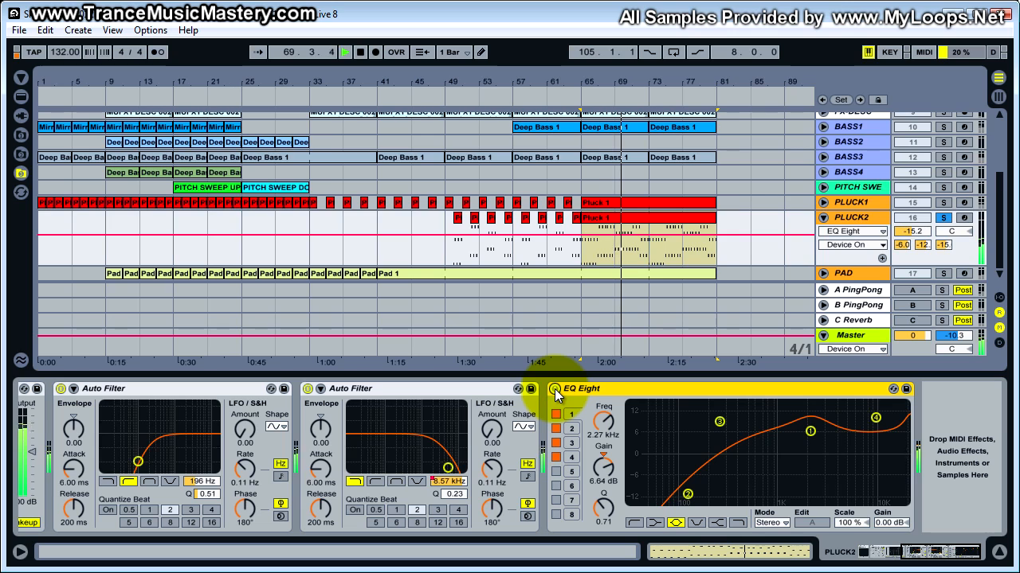
click(555, 388)
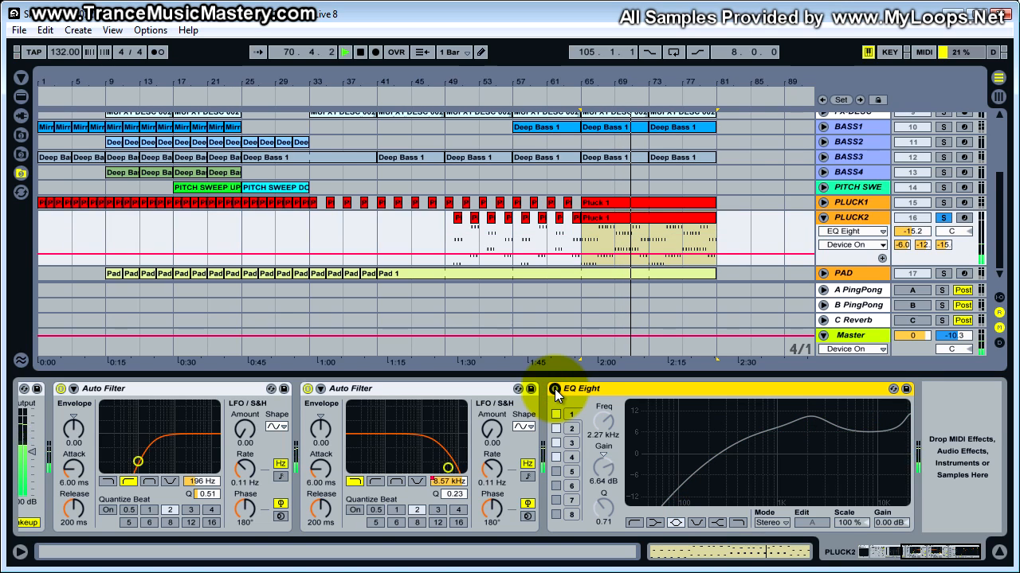
click(554, 388)
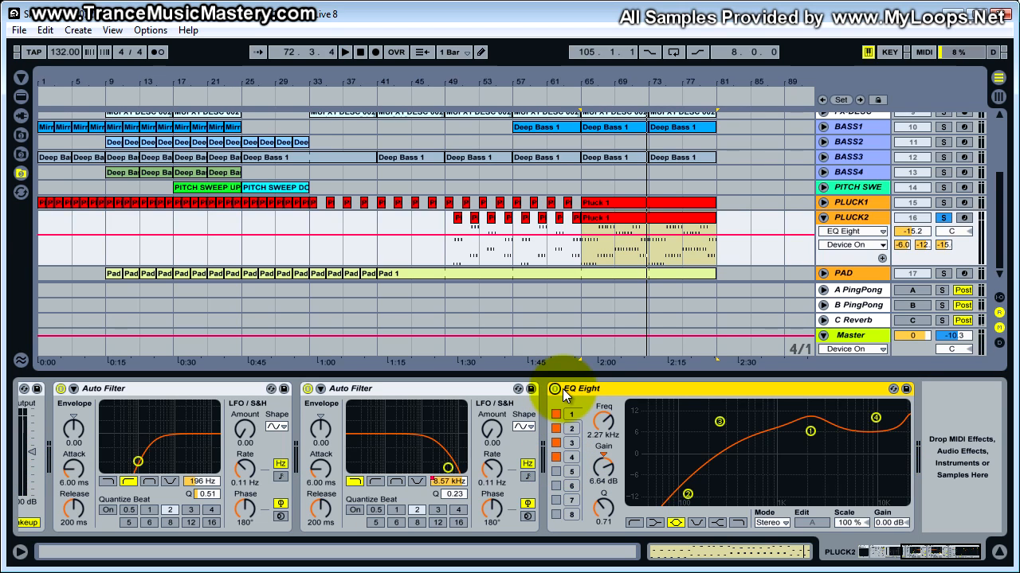
Step: Solo PLUCK1 together with PLUCK2, play both from bar 49 to bar 69 with returns A, B and C on, and switch the returns off
click(855, 217)
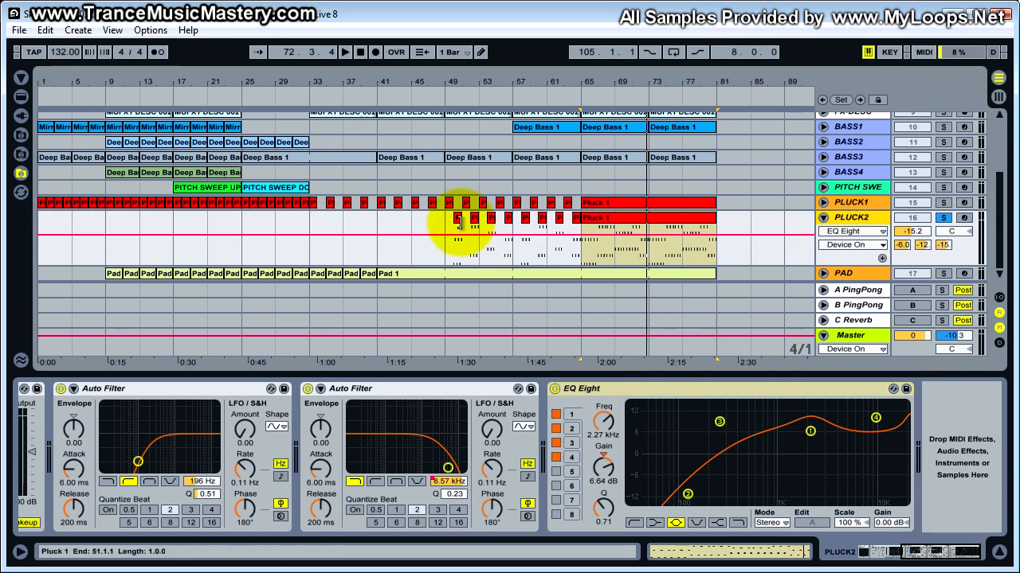
click(451, 224)
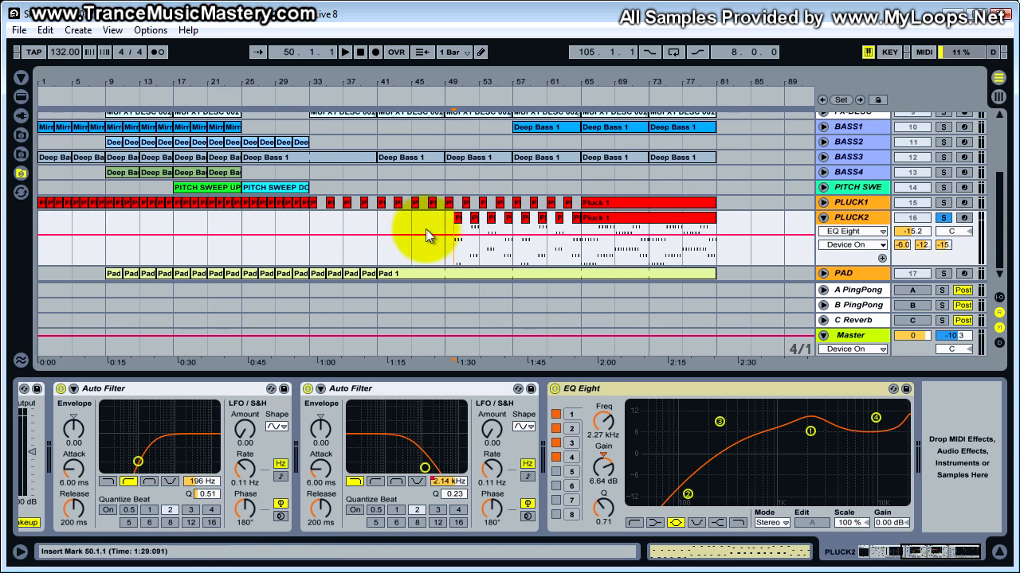
click(447, 222)
ctrl+click(944, 205)
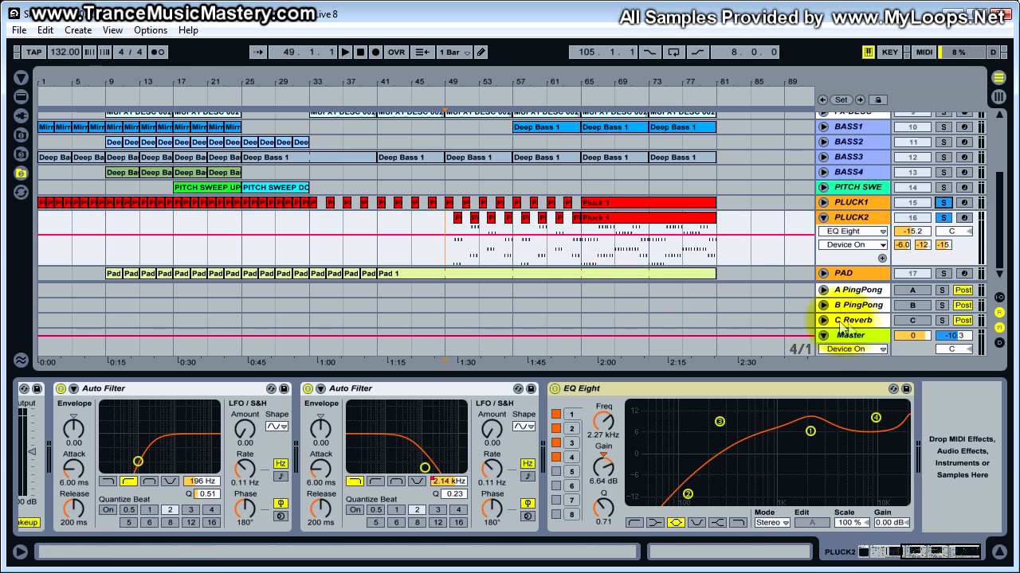
key(space)
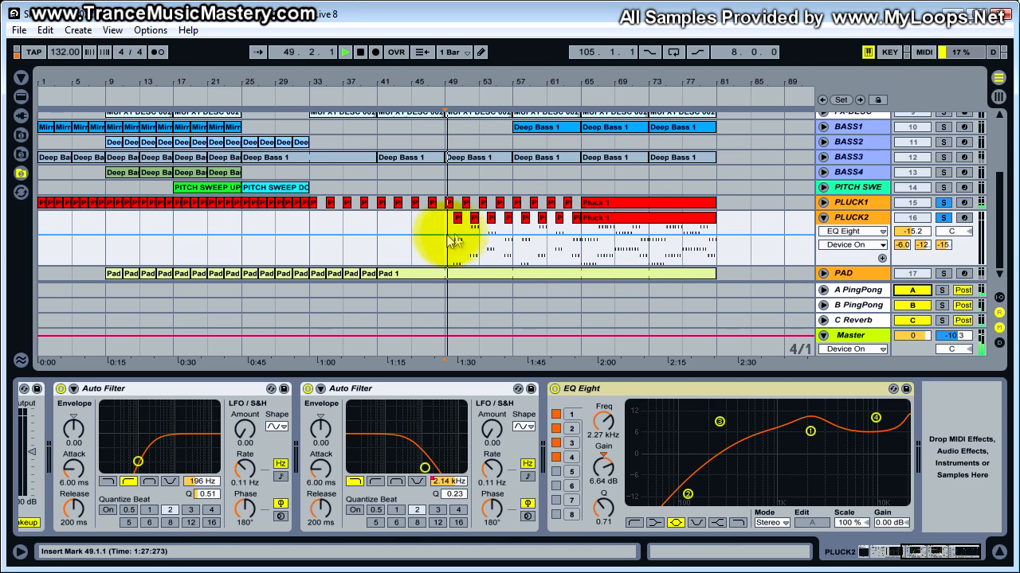
drag(512, 79, 515, 89)
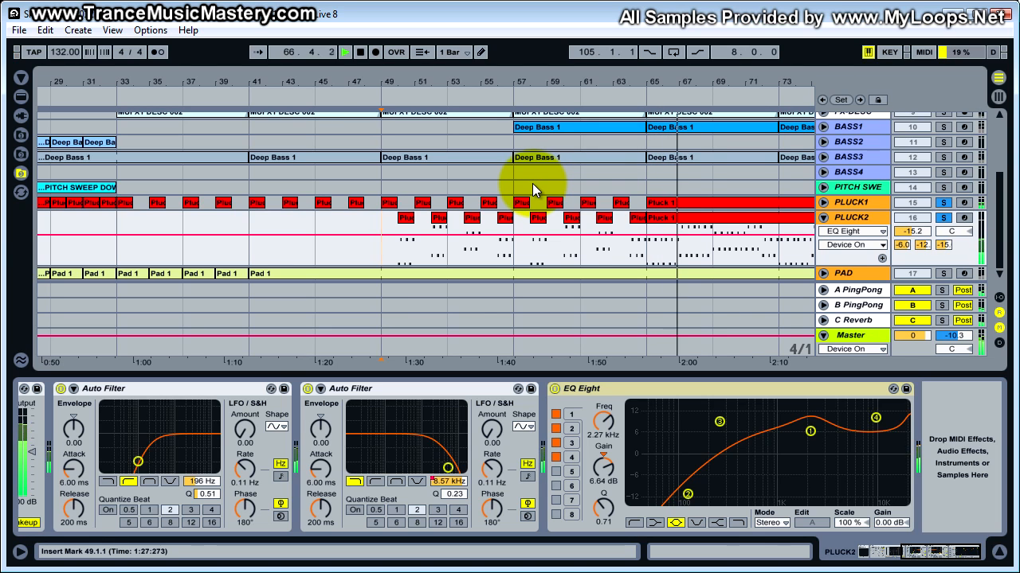
drag(773, 76, 774, 72)
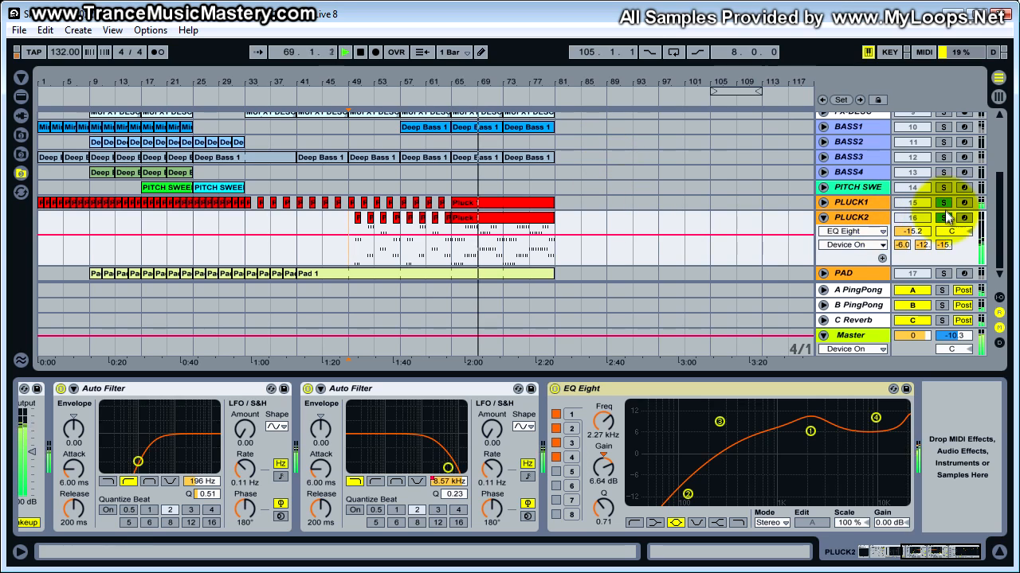
click(911, 319)
click(913, 292)
click(912, 306)
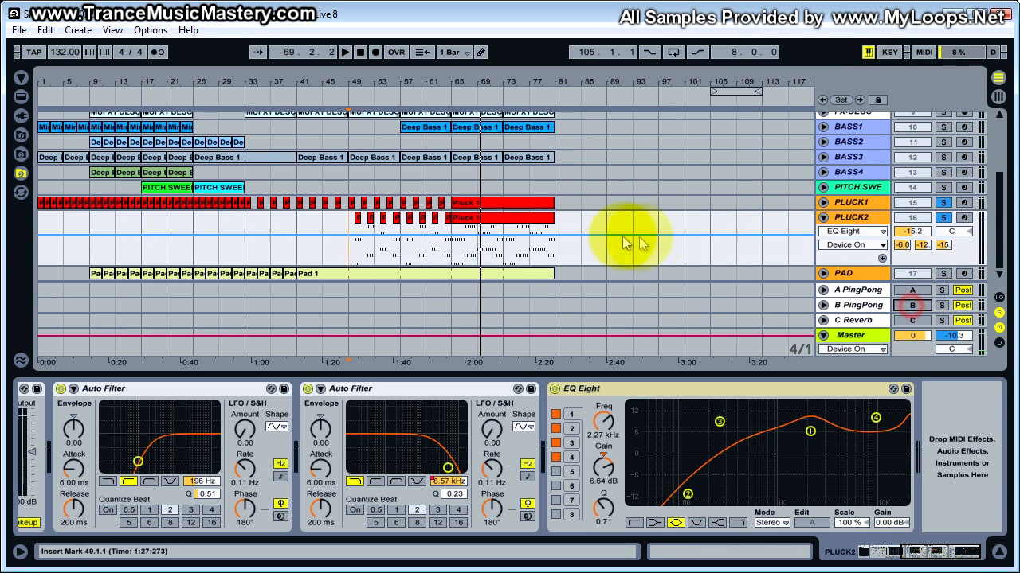
Step: Collapse PLUCK2 and the device view to show every track, and select bars 65 to 81 across all tracks
click(468, 187)
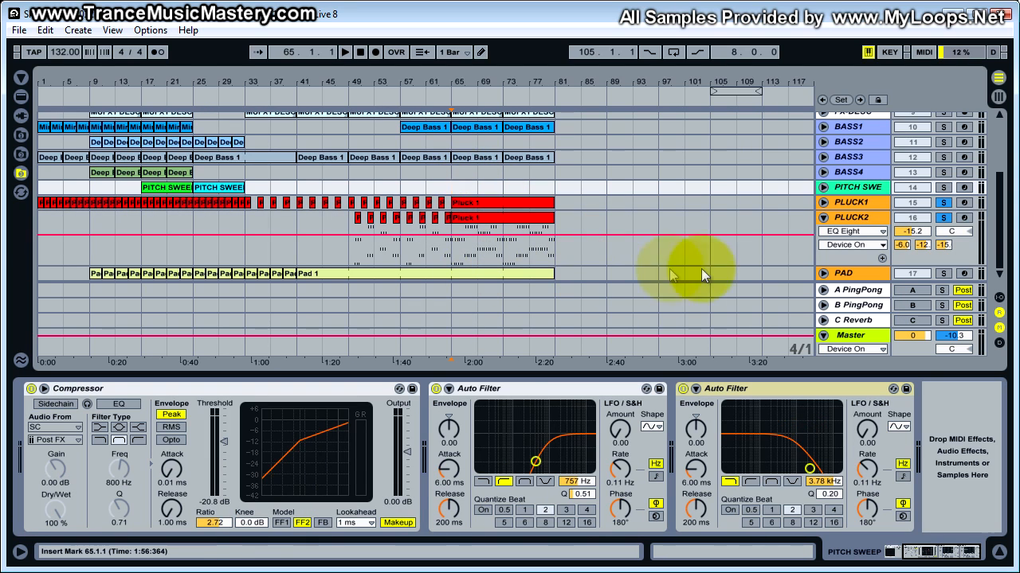
click(824, 217)
click(349, 187)
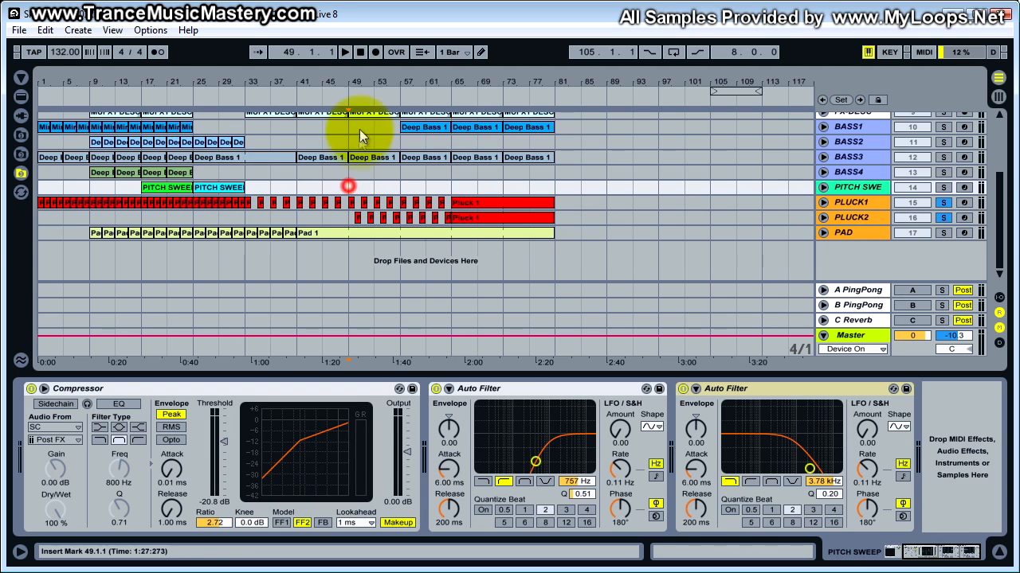
scroll(439, 144, up, 5)
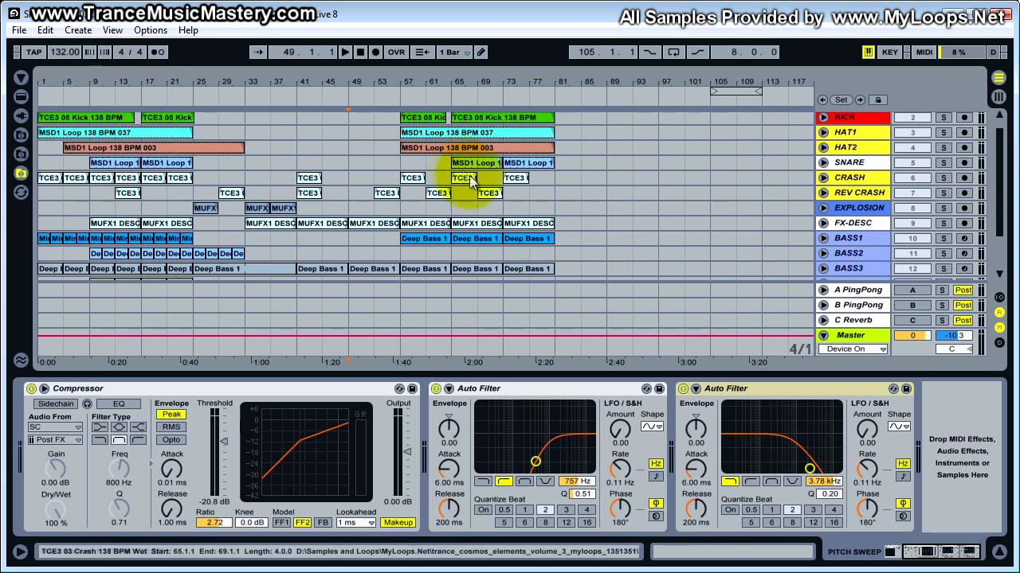
click(551, 192)
scroll(551, 193, down, 2)
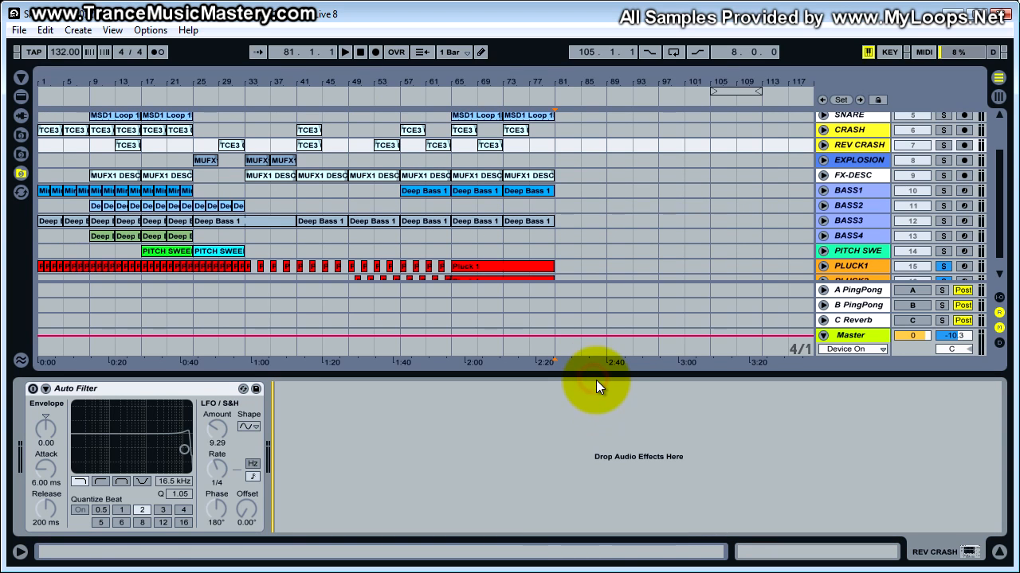
drag(597, 376, 601, 494)
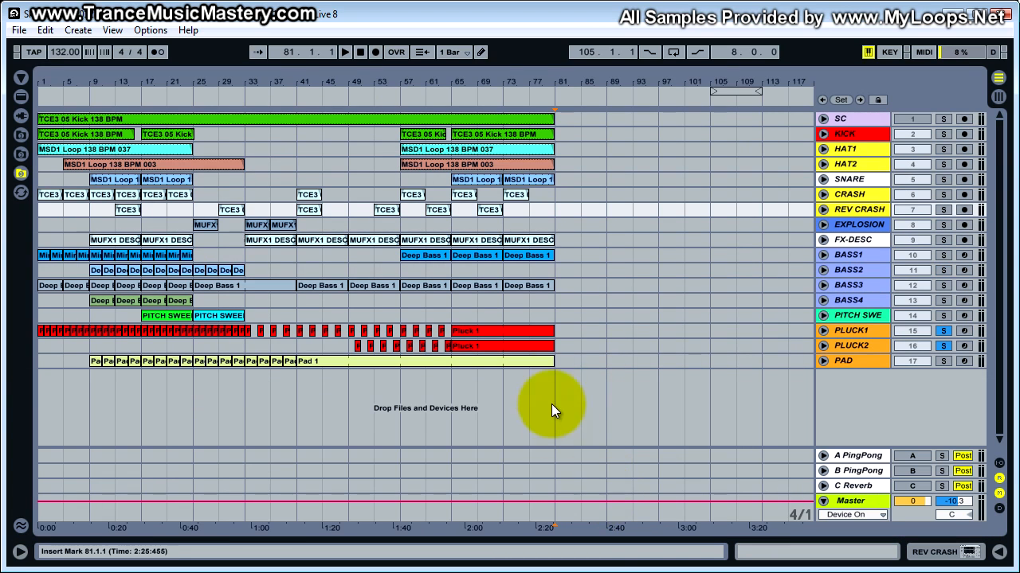
drag(555, 366, 449, 78)
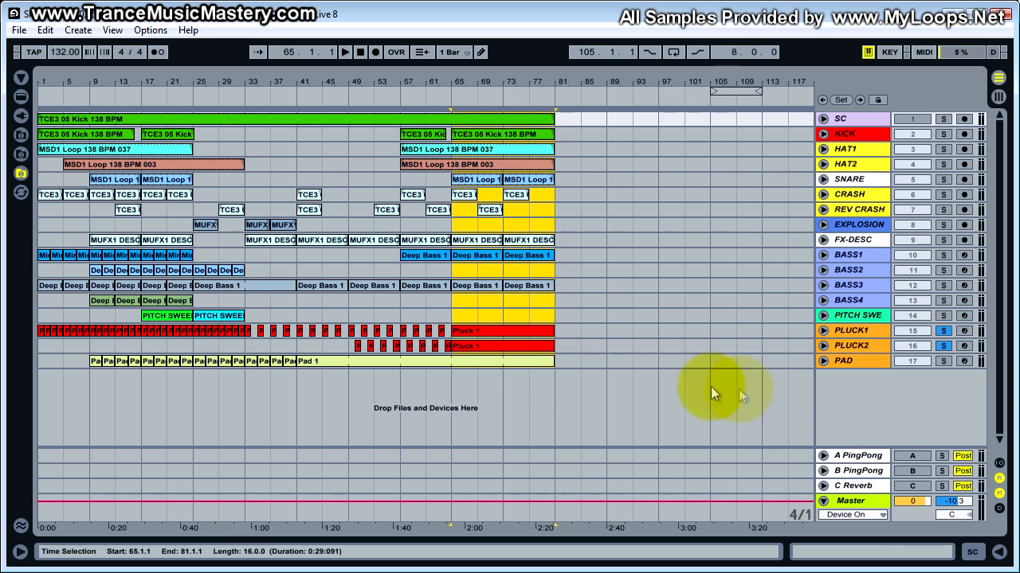
Step: Unfold PAD to show its Sylenth1 FilterCtl Cutoff automation, and play it soloed from bar 33
click(851, 364)
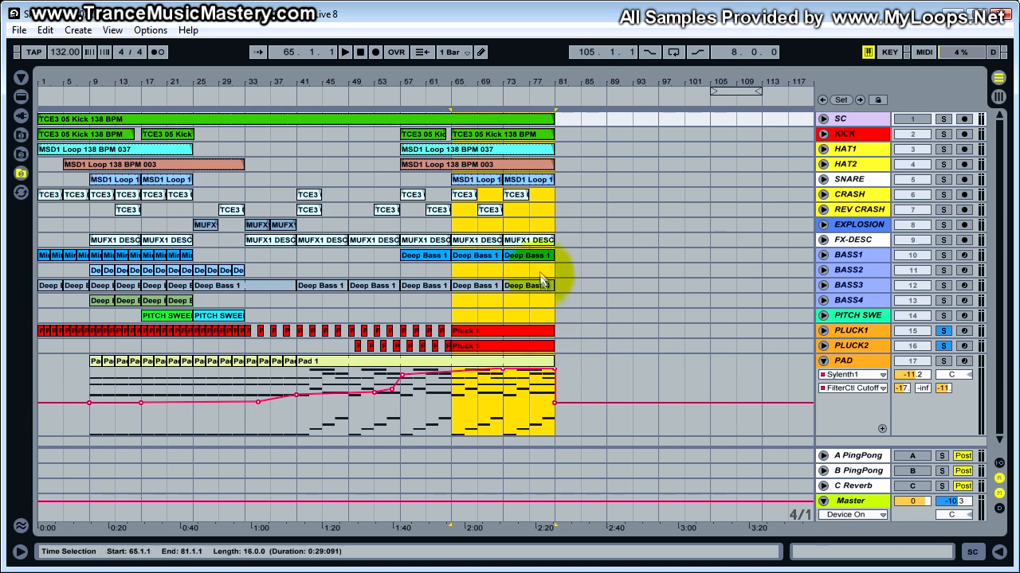
click(944, 360)
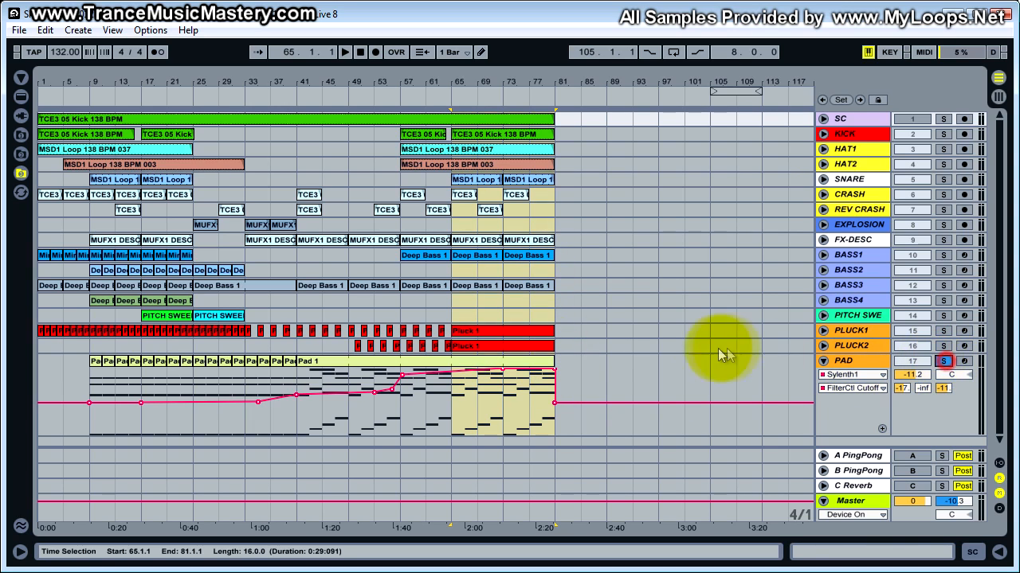
click(259, 402)
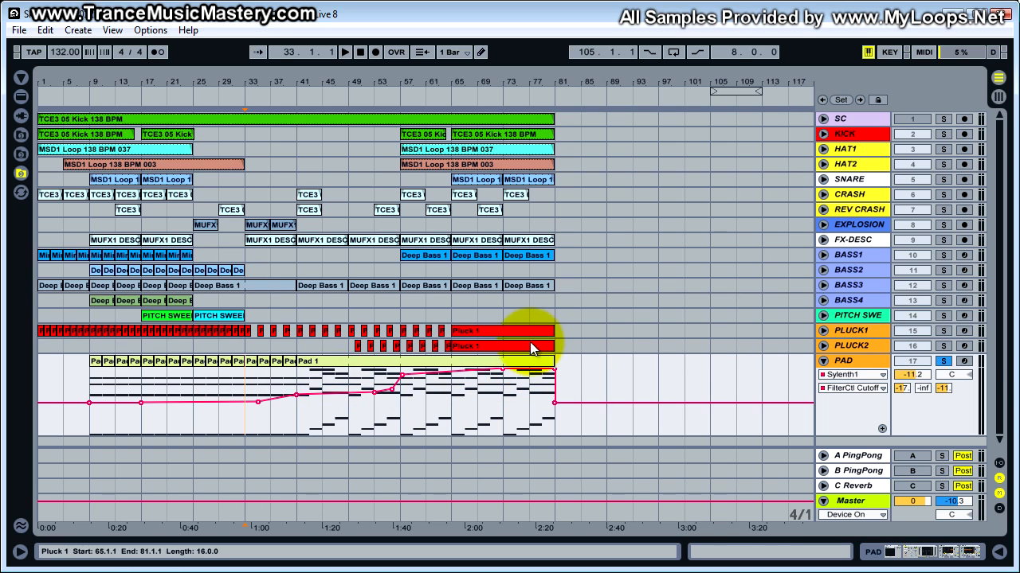
key(space)
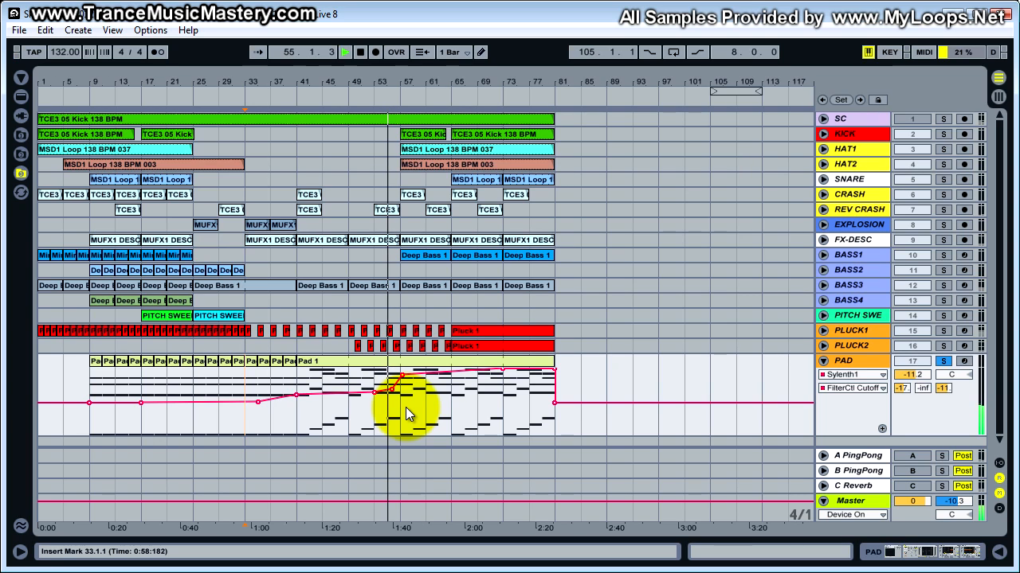
Step: Play the soloed PAD on to bar 74 with the PingPong and Reverb returns enabled, switch them off and collapse PAD
click(924, 487)
click(922, 471)
click(924, 454)
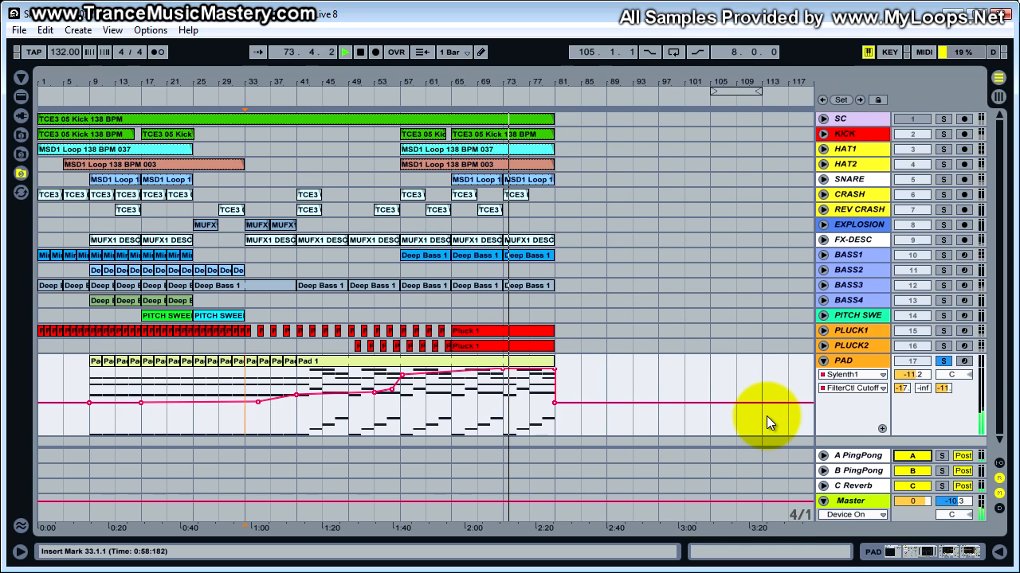
key(space)
click(907, 486)
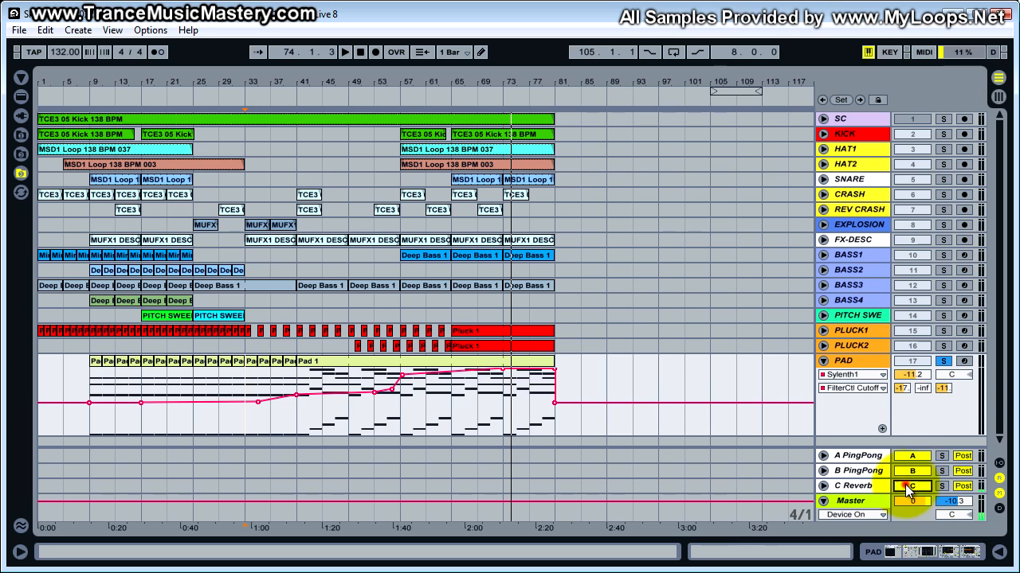
click(824, 361)
Step: Unsolo PAD and play all tracks from bar 65 to about bar 75 with returns A, B and C enabled, then disable the returns
click(452, 219)
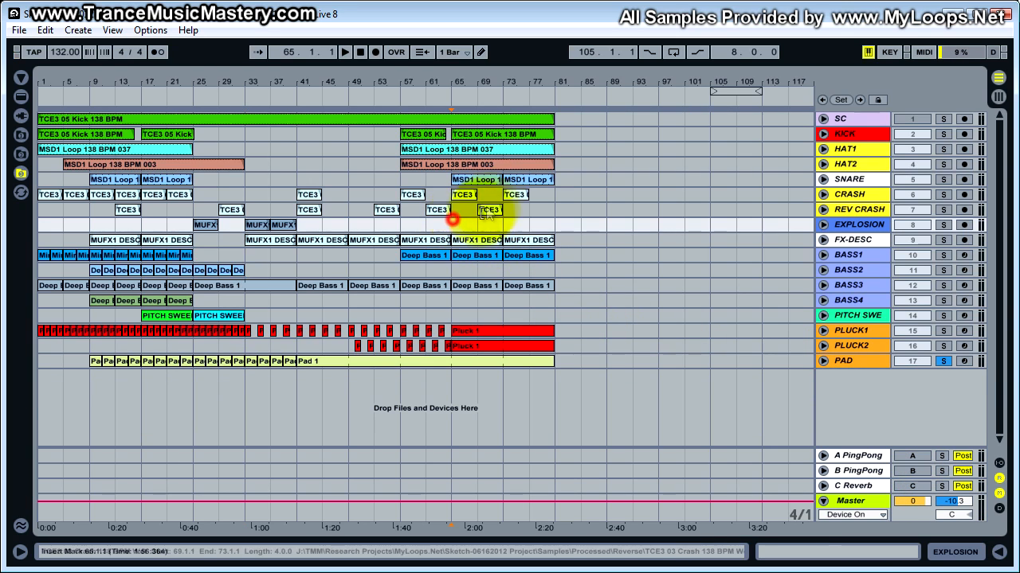
click(943, 361)
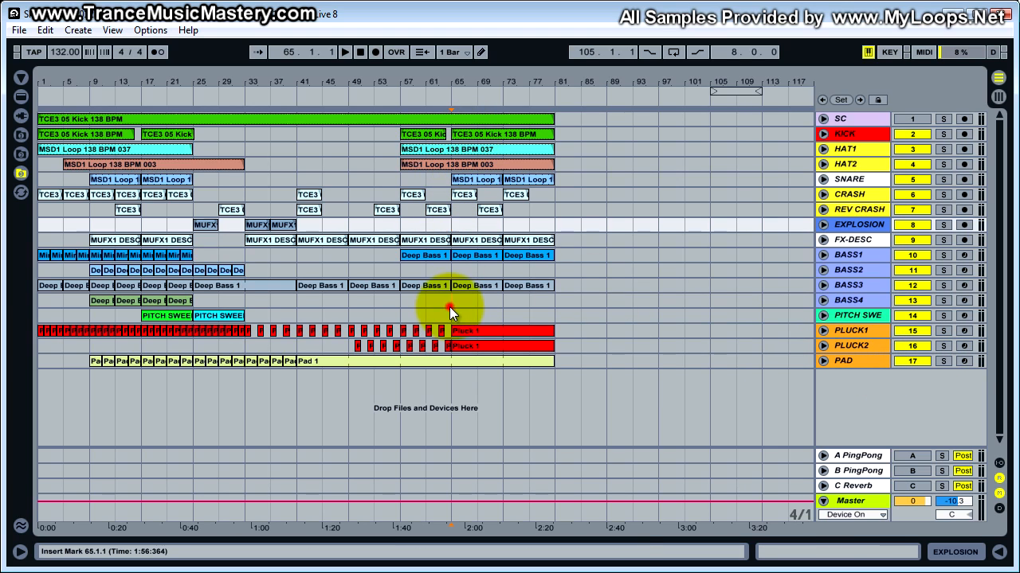
click(443, 306)
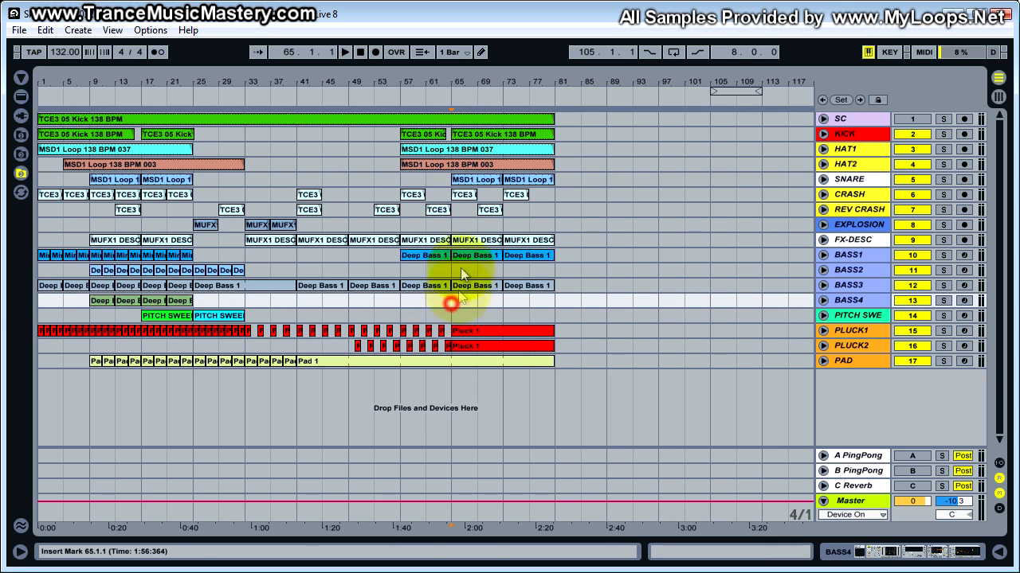
key(space)
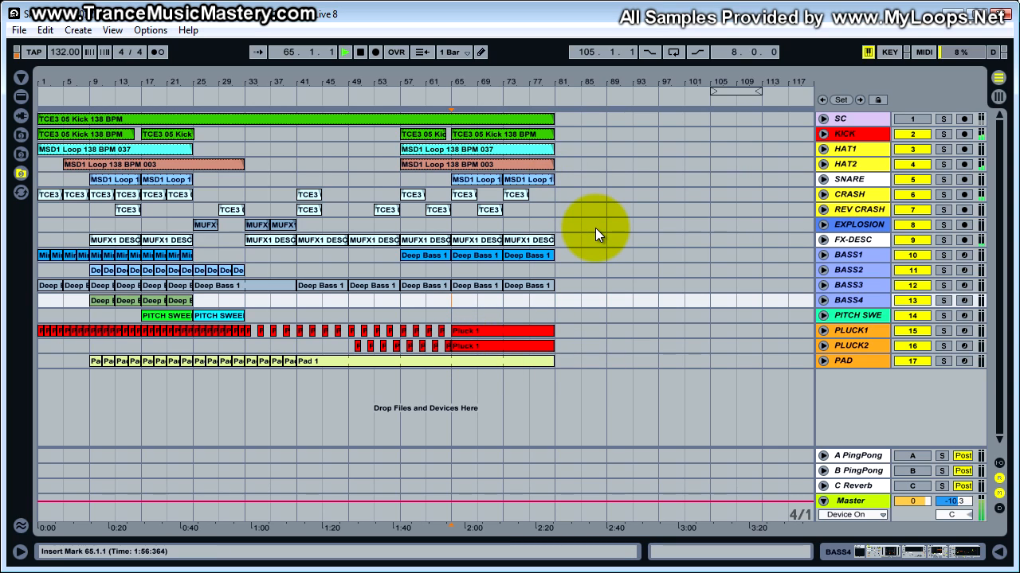
click(913, 486)
click(913, 471)
click(914, 456)
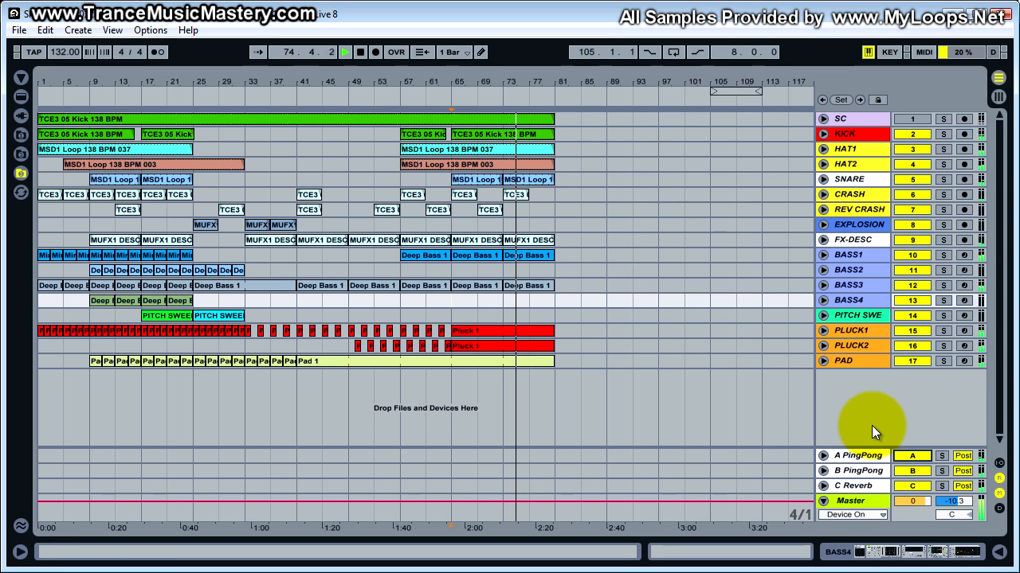
key(space)
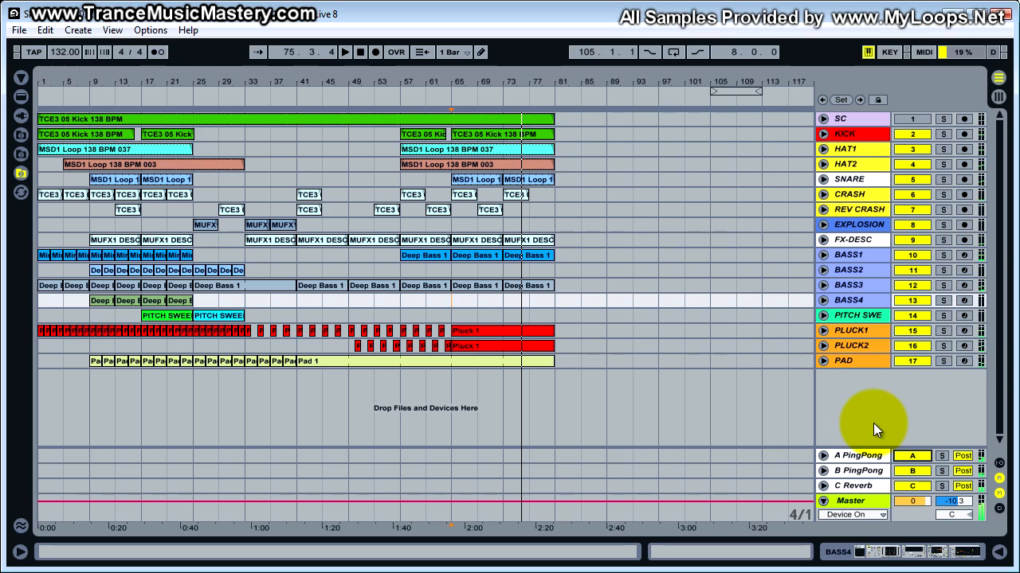
click(917, 486)
click(917, 472)
click(917, 457)
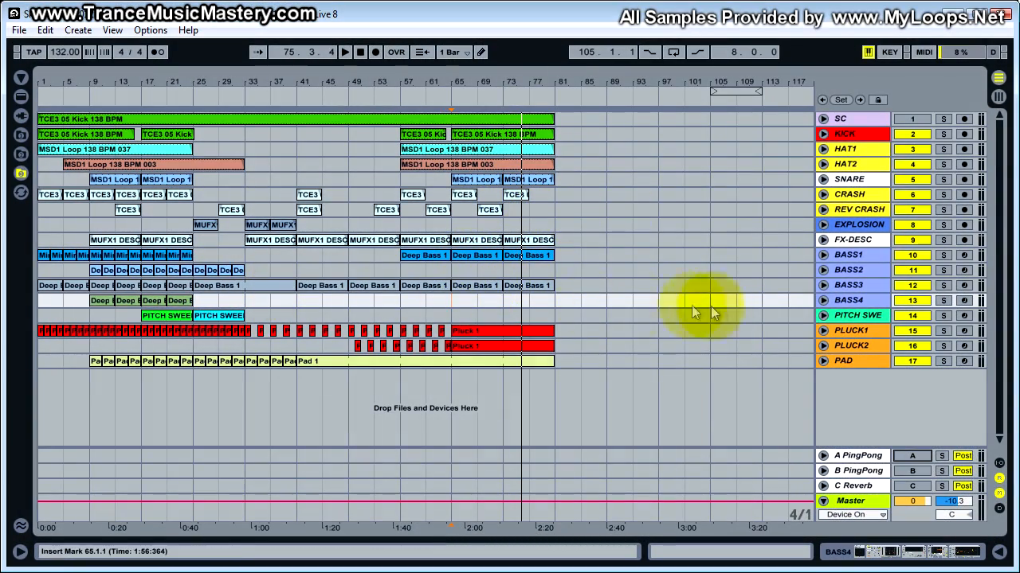
Step: Unfold BASS3 to show its Compressor Ratio automation, and open its device chain to view the sidechained Compressor
click(864, 286)
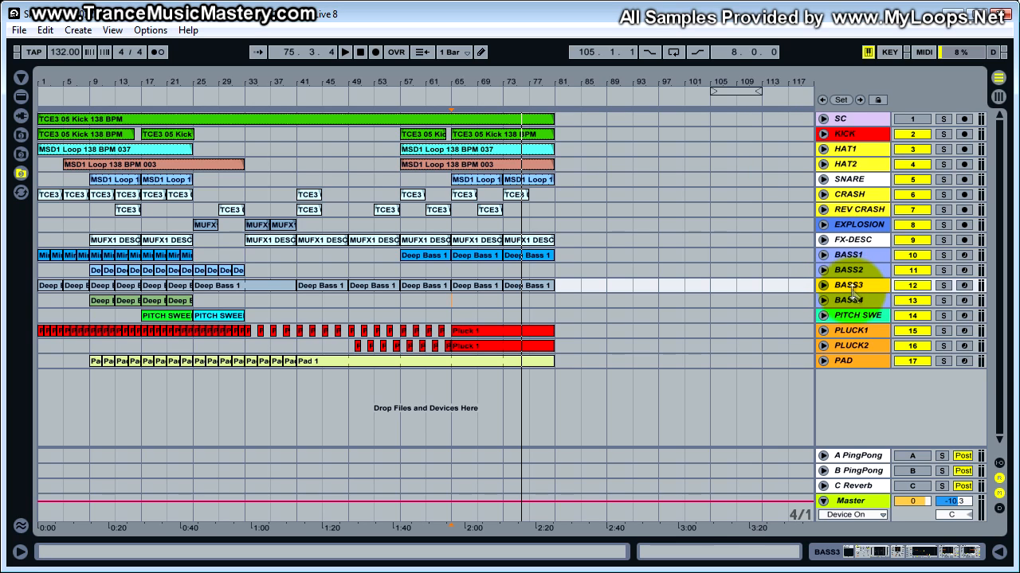
drag(847, 292, 849, 333)
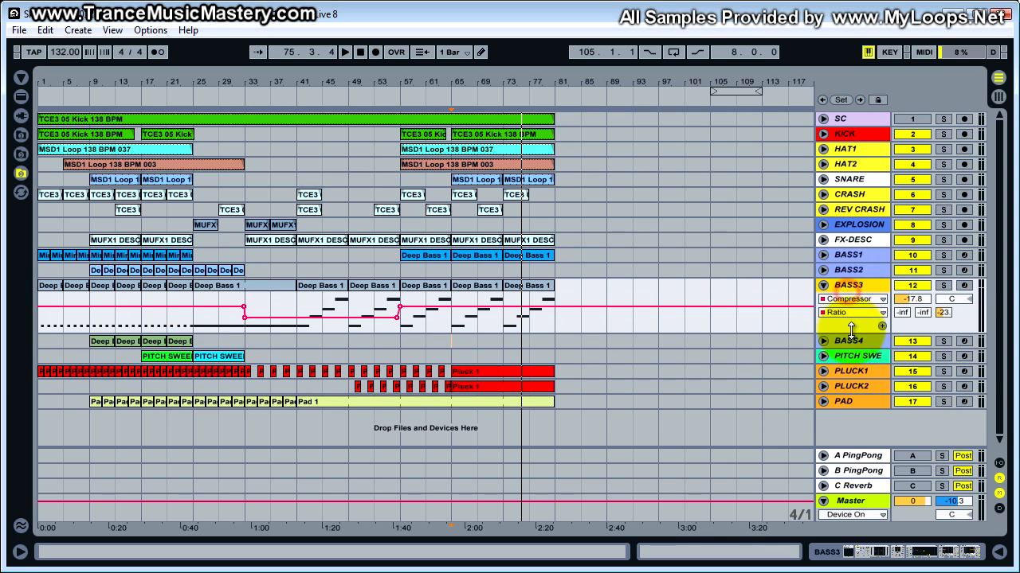
click(267, 302)
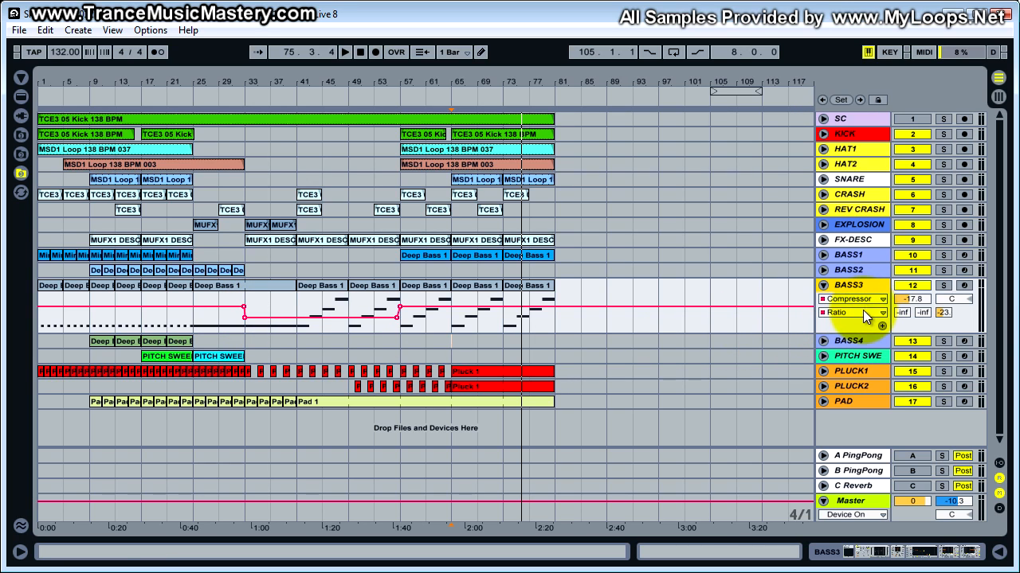
click(845, 325)
click(950, 551)
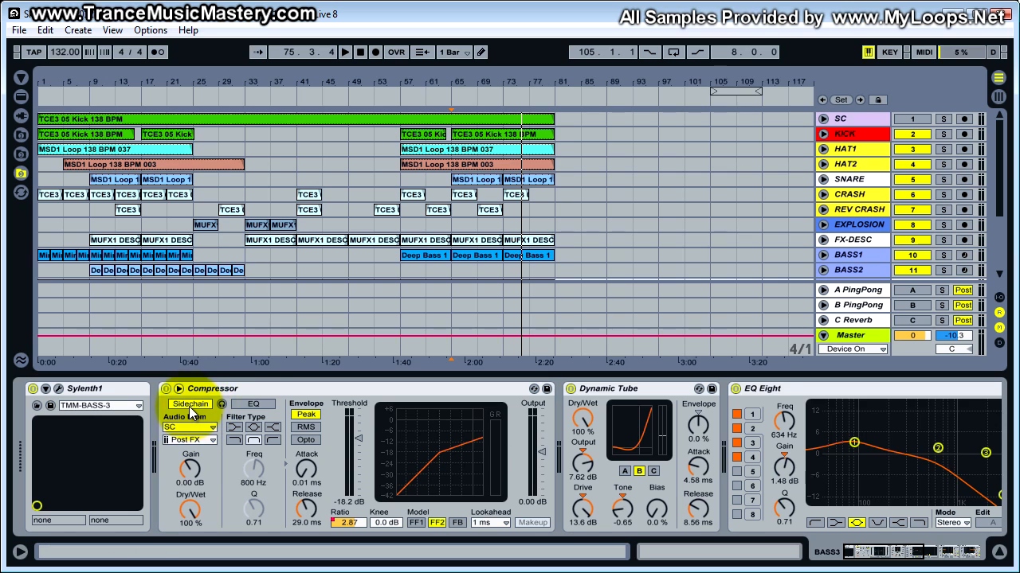
Step: Solo BASS3 and play it from bar 25 to bar 35 with returns A, B and C enabled, then disable the returns
scroll(279, 231, down, 4)
click(206, 193)
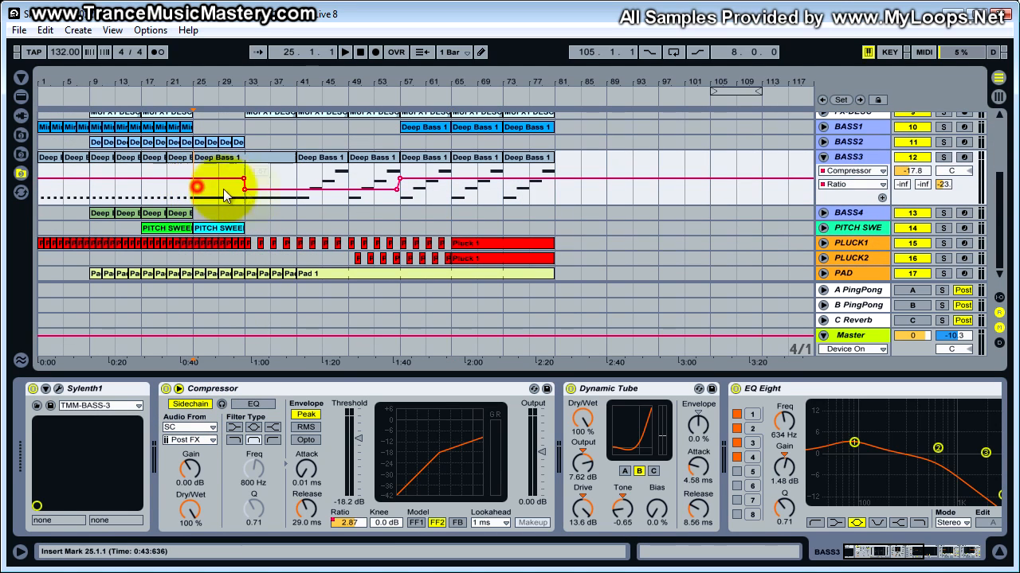
click(948, 159)
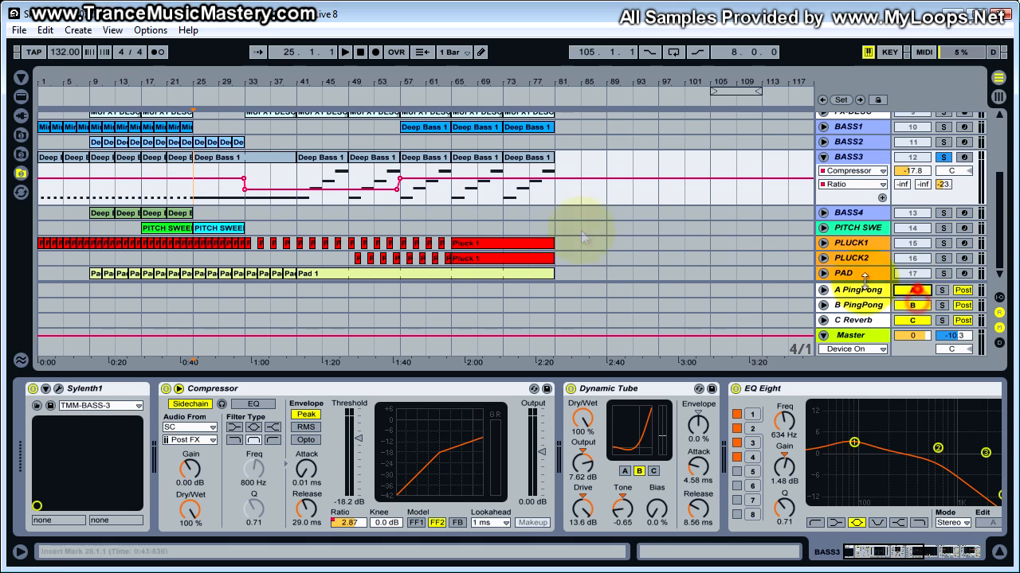
key(space)
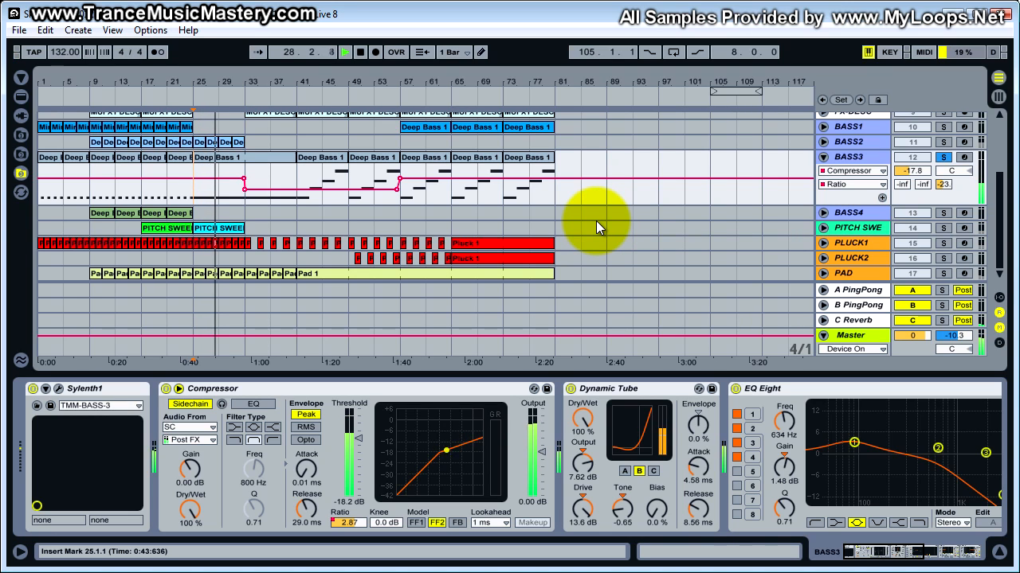
drag(329, 87, 344, 84)
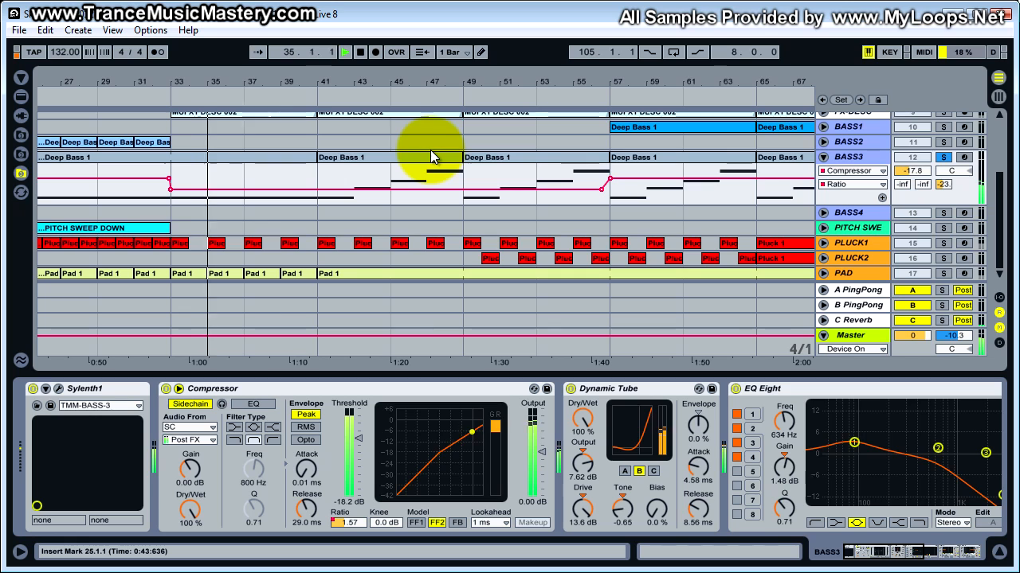
key(space)
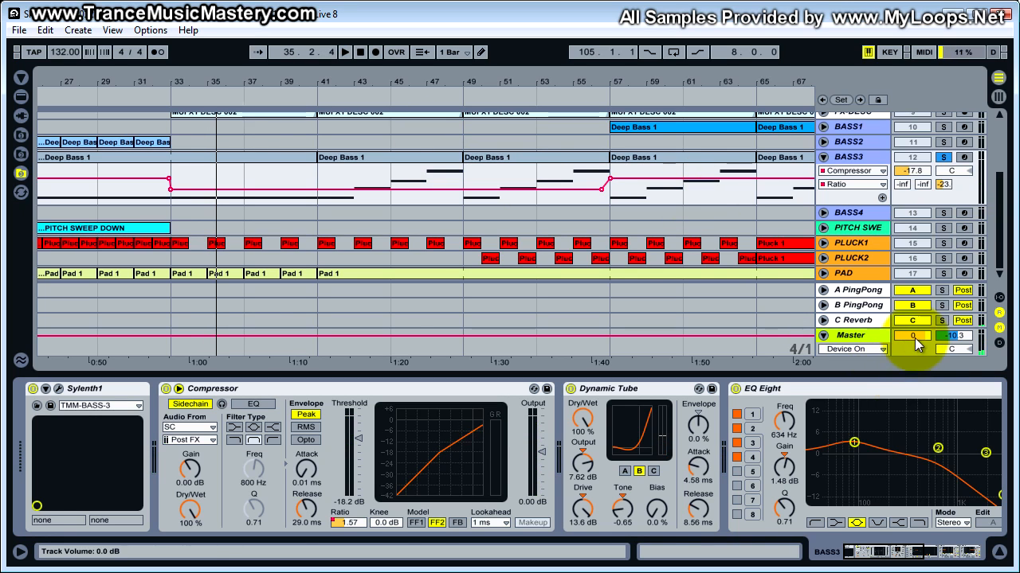
click(922, 308)
Step: Place the insert mark at bar 33 on BASS3 and examine the Compressor Ratio automation through the breakdown
drag(364, 96, 364, 84)
click(276, 194)
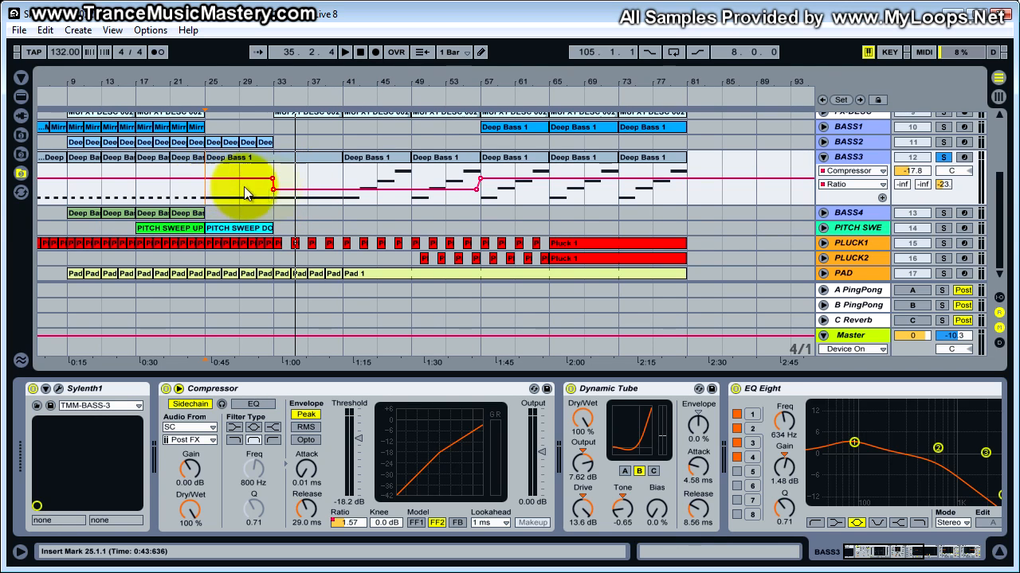
click(273, 172)
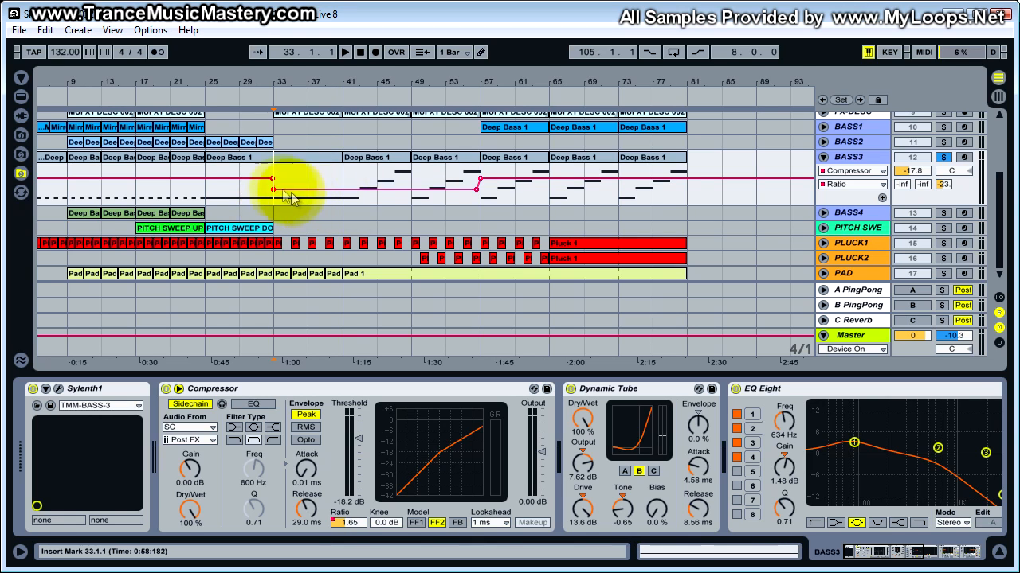
drag(341, 76, 346, 85)
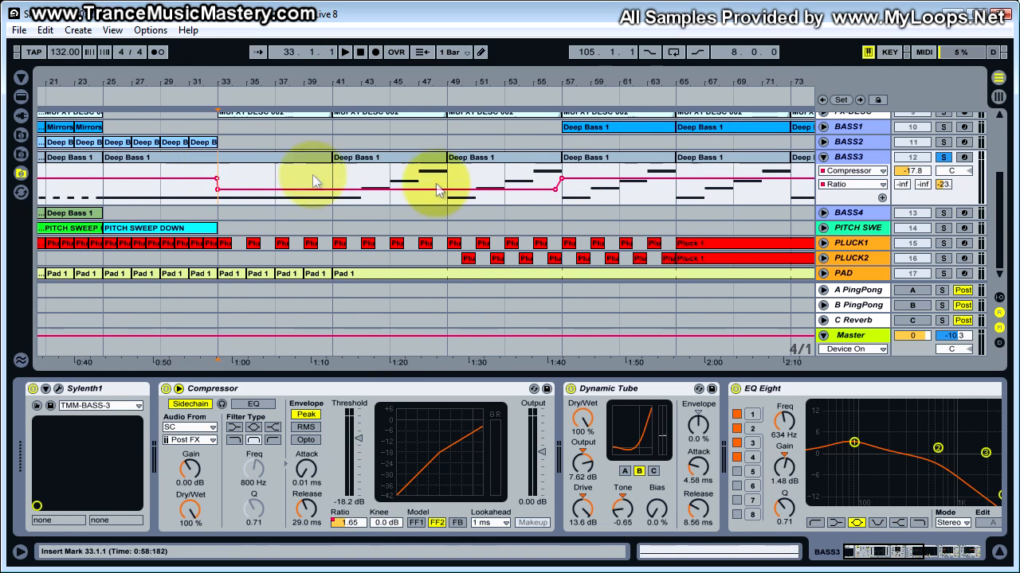
Step: Unsolo BASS3 and briefly play all tracks from bar 29 with the returns off, then stop playback
click(943, 157)
click(105, 169)
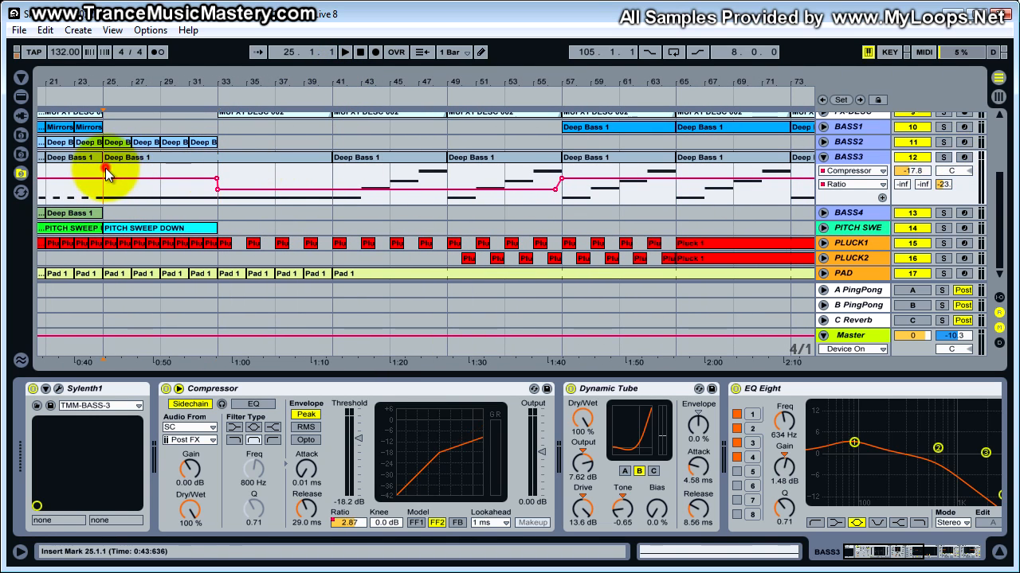
click(160, 170)
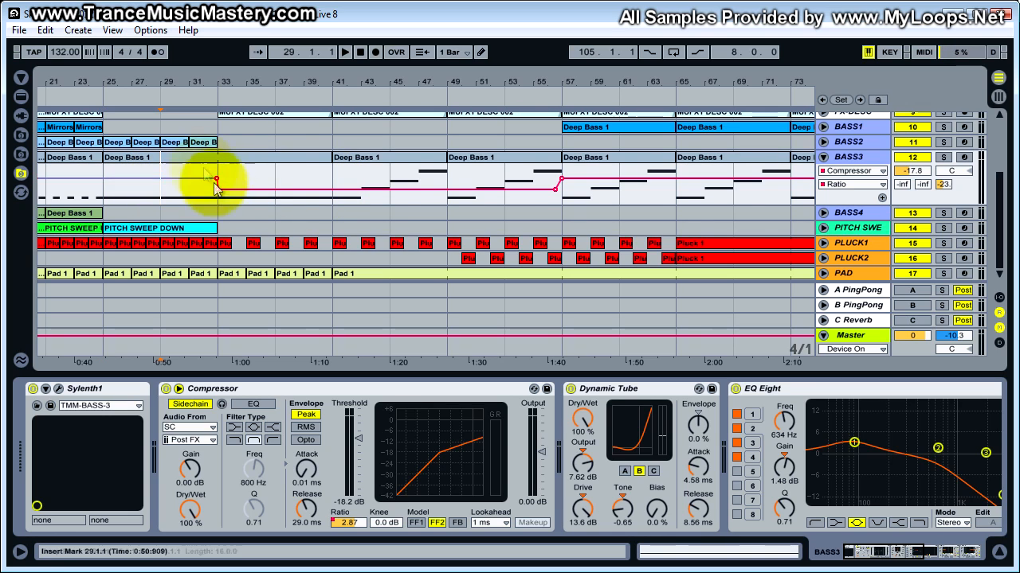
key(space)
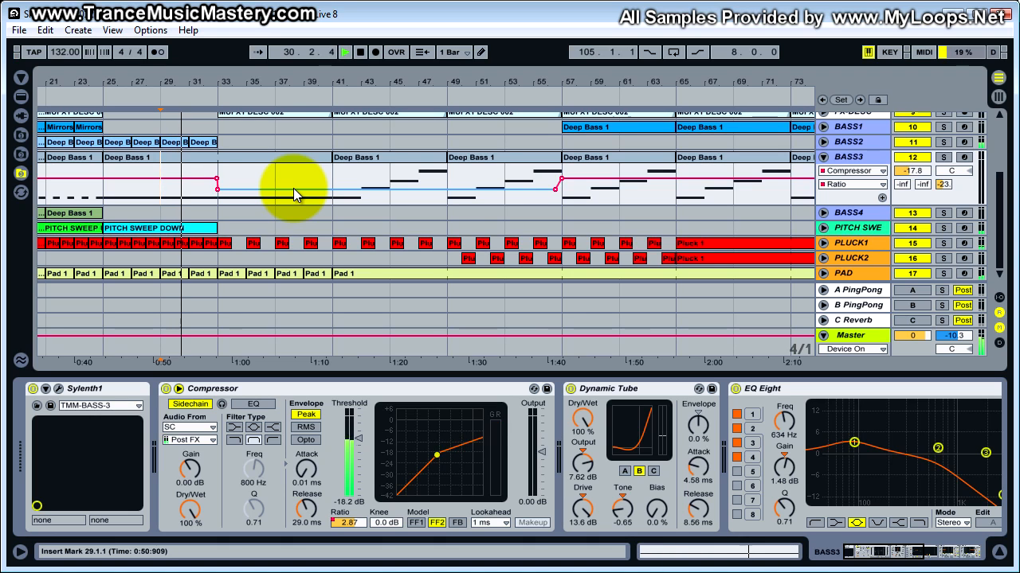
key(space)
key(space)
key(space)
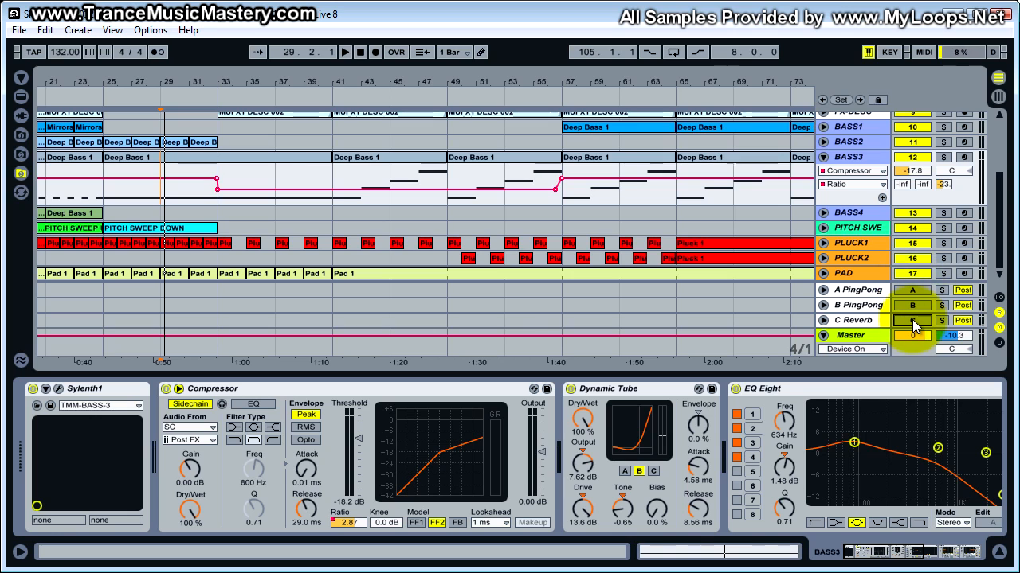
Step: Enable returns A, B and C, play all tracks from bar 25 to bar 39, and disable the returns again
click(913, 321)
click(911, 307)
click(911, 291)
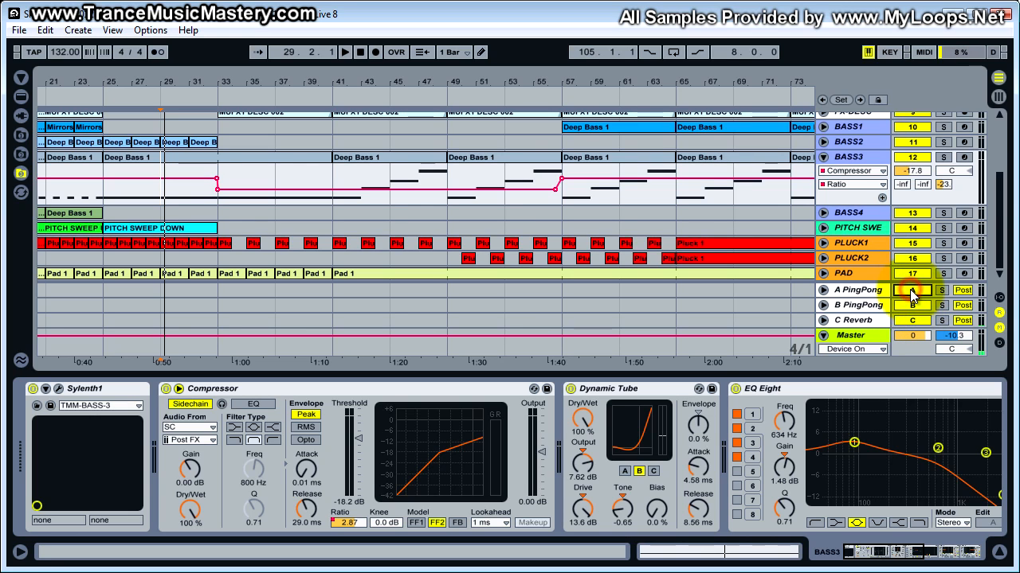
key(space)
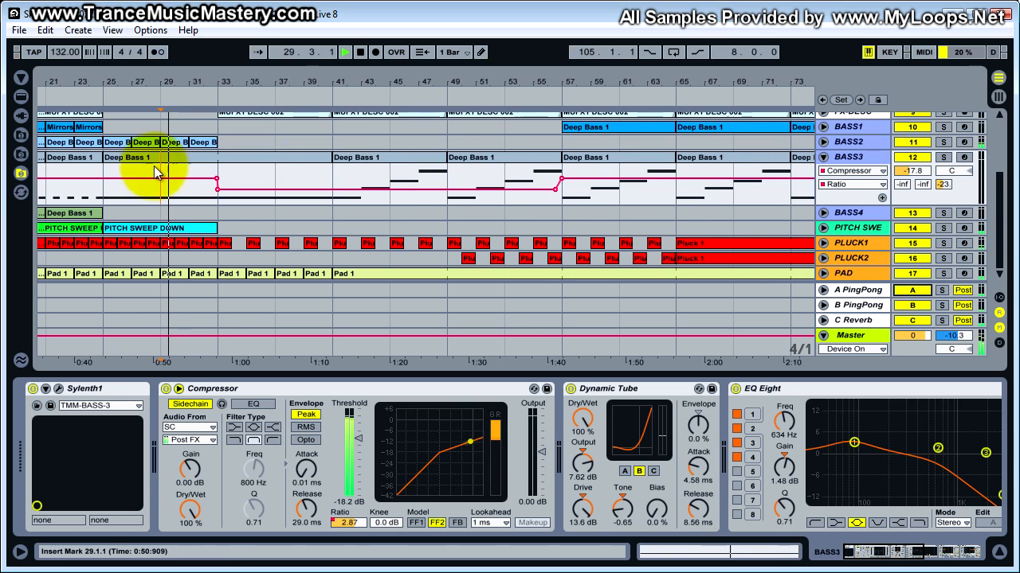
click(104, 173)
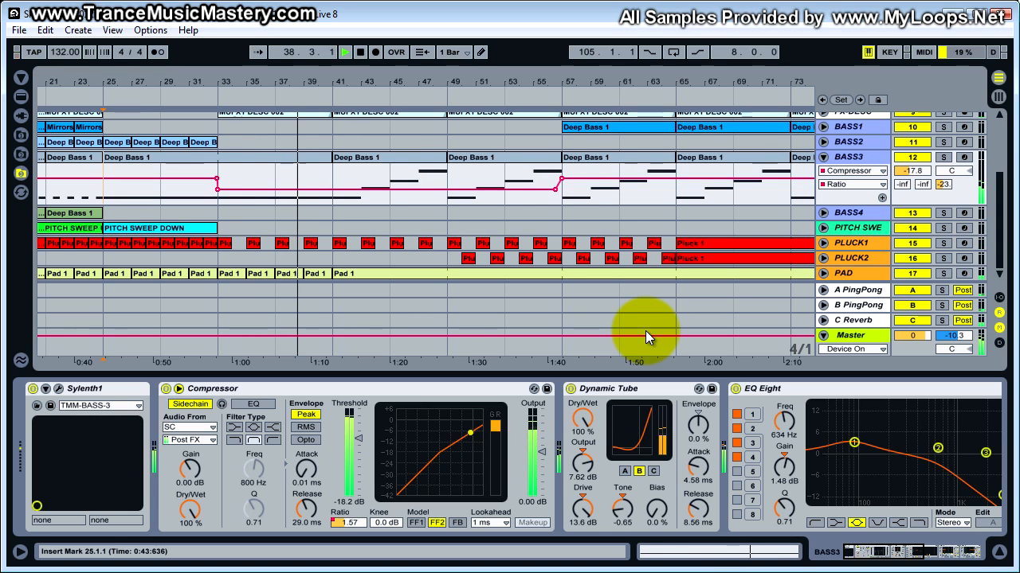
key(space)
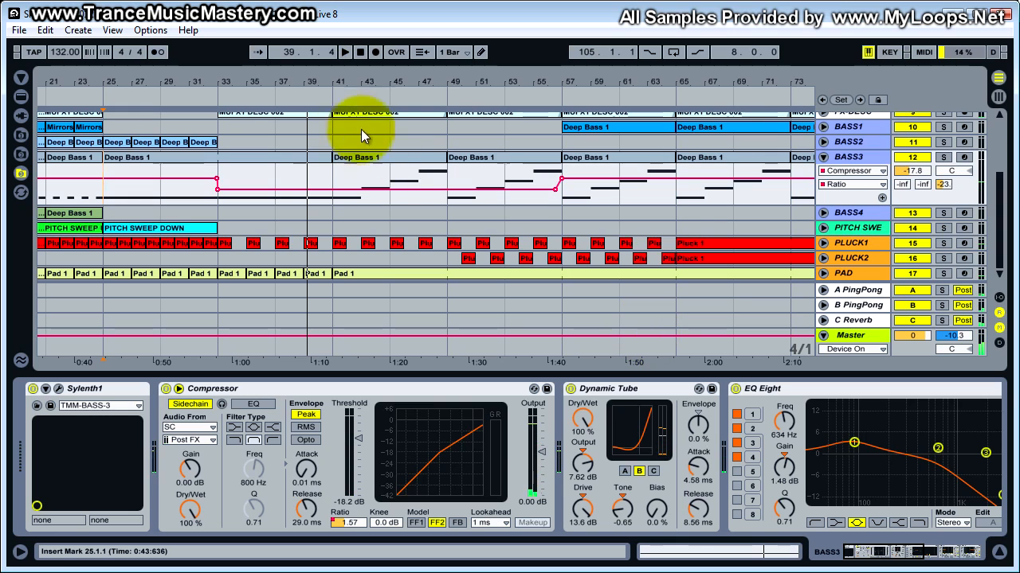
click(924, 293)
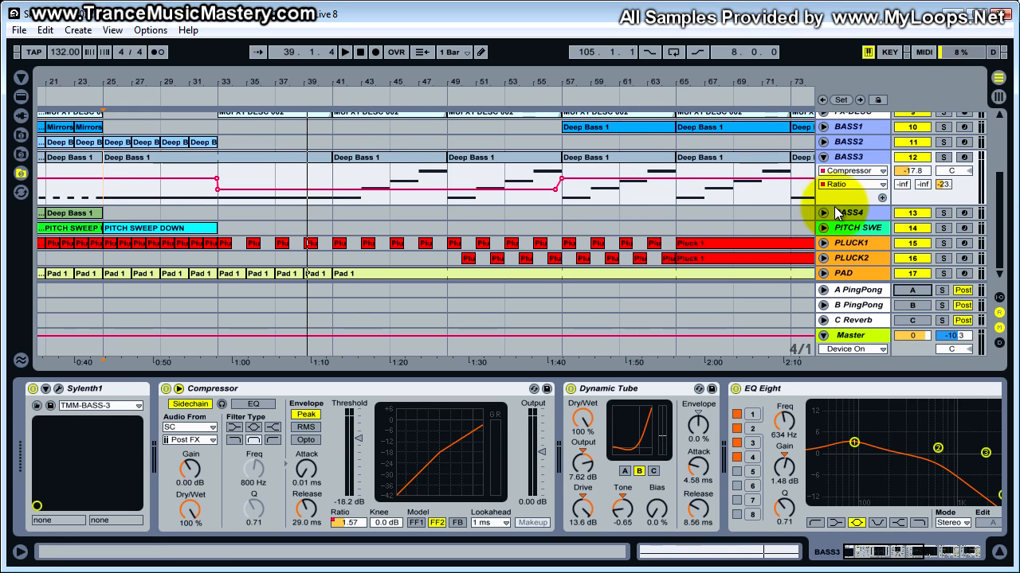
Step: Collapse BASS3 and hide the device view so that every track is shown
click(823, 157)
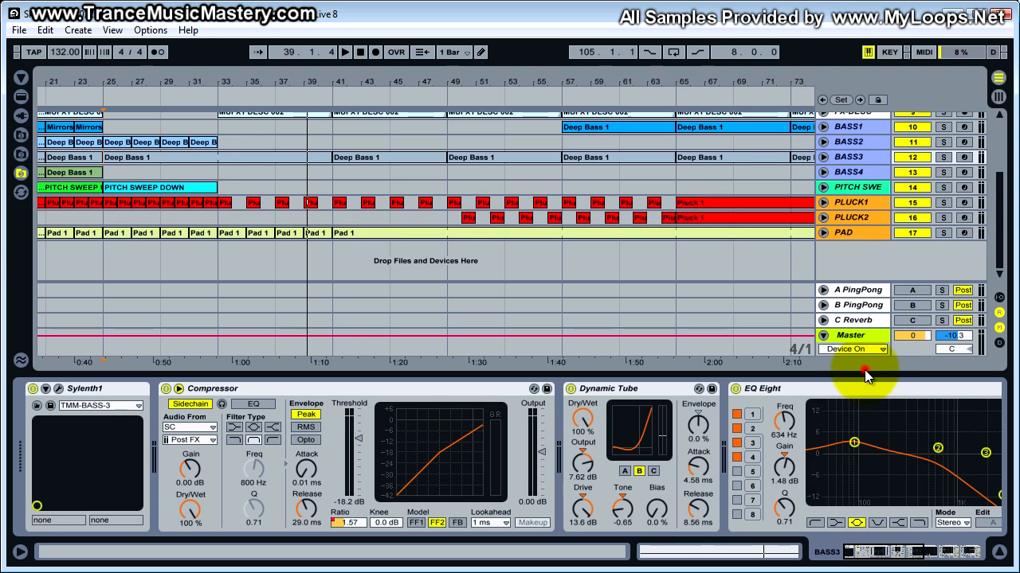
drag(866, 370, 847, 555)
click(46, 389)
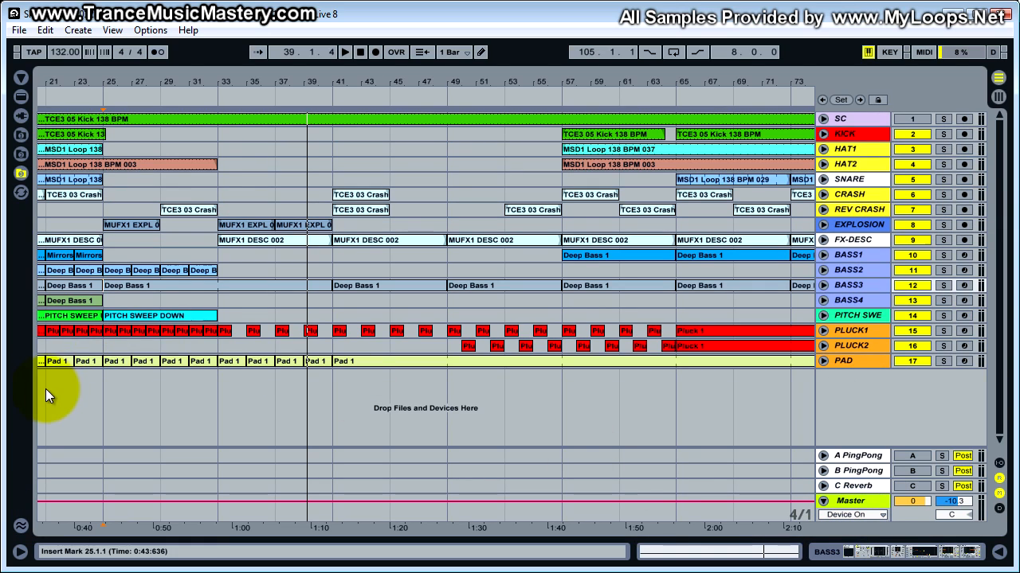
Step: Play the whole arrangement from bar 1 past its end at bar 81 with returns A, B and C enabled, then stop
drag(376, 86, 442, 86)
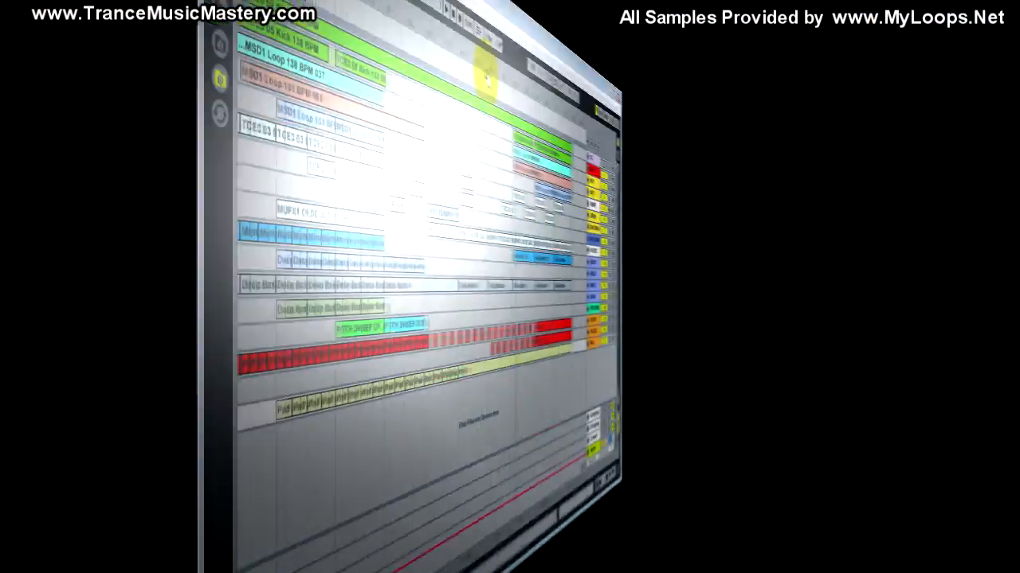
key(space)
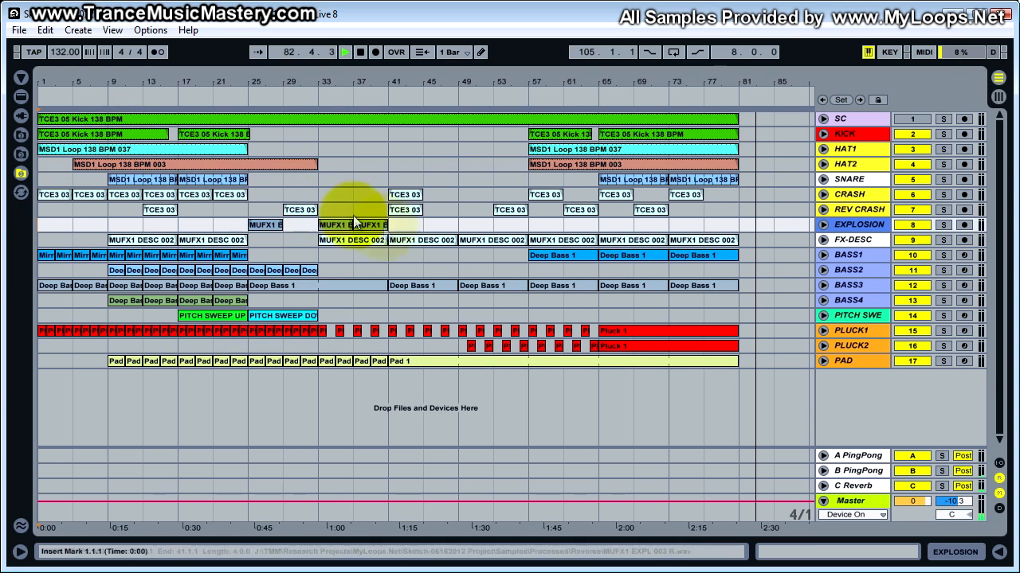
key(space)
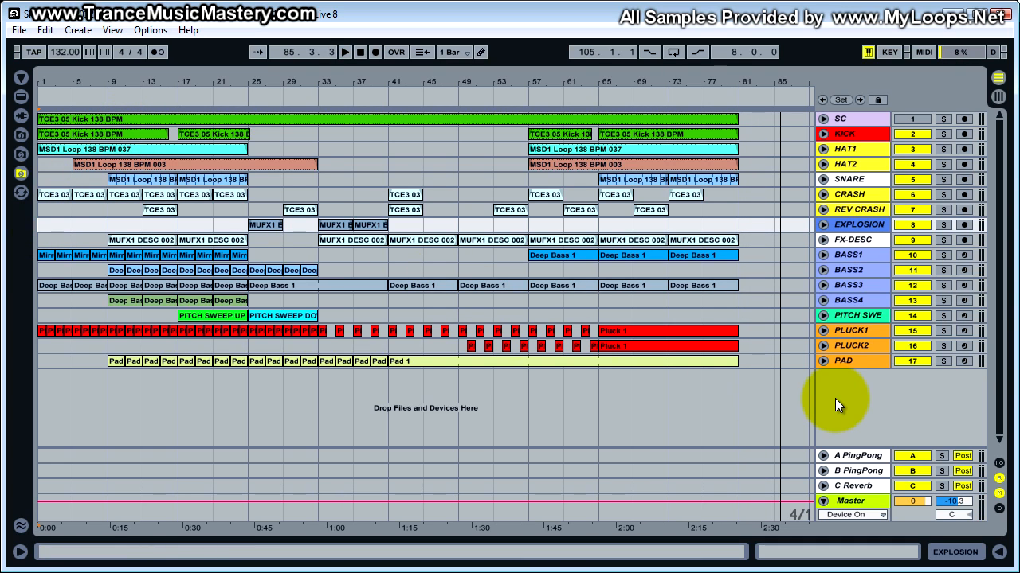